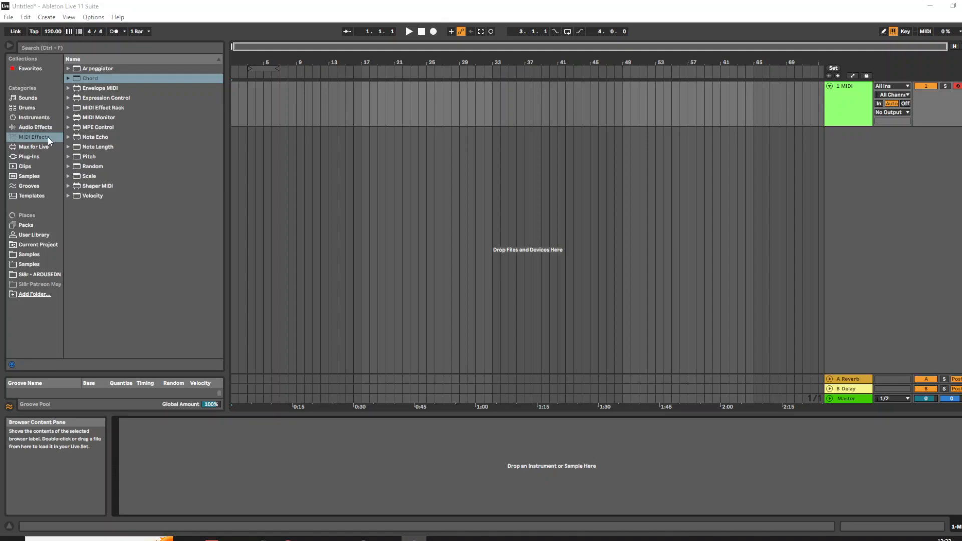
Step: Load an empty Instrument Rack onto the MIDI track and show its chain list
left_click(36, 120)
left_click(89, 138)
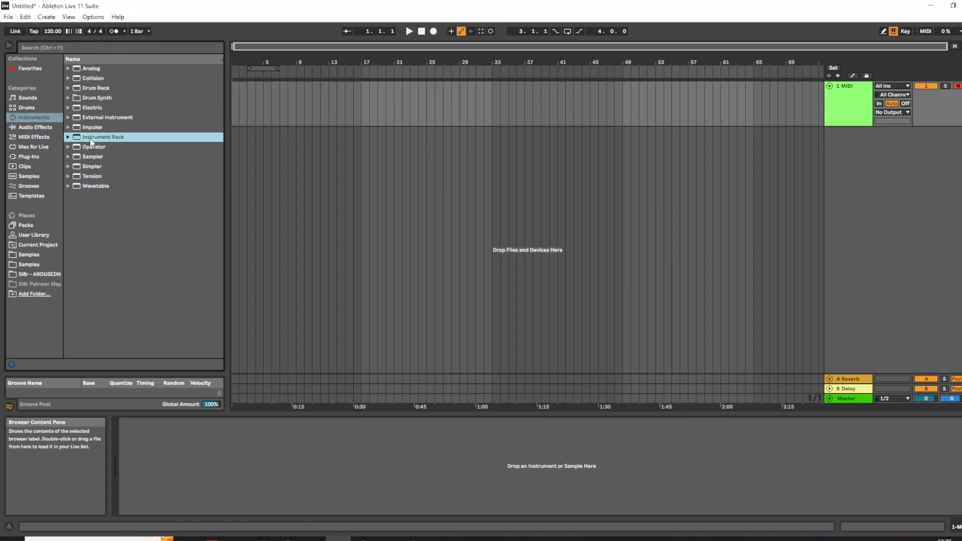
left_click_drag(97, 140, 183, 447)
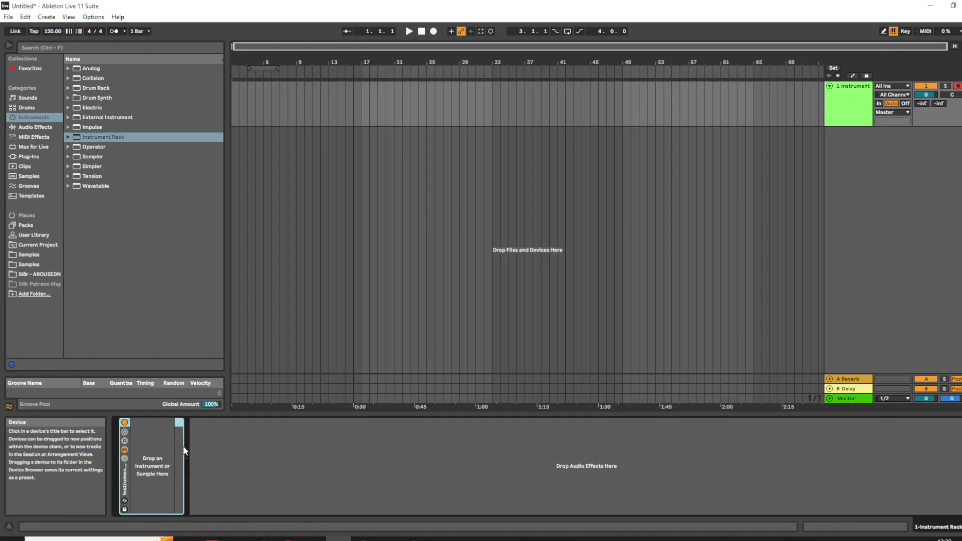
left_click(124, 458)
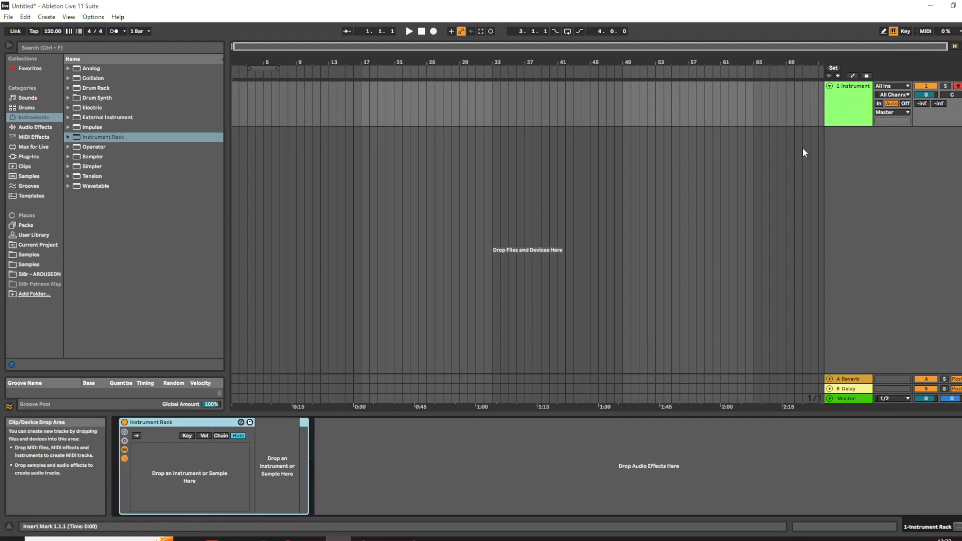
Step: Add a Wavetable synth as a chain inside the Instrument Rack
left_click(850, 109)
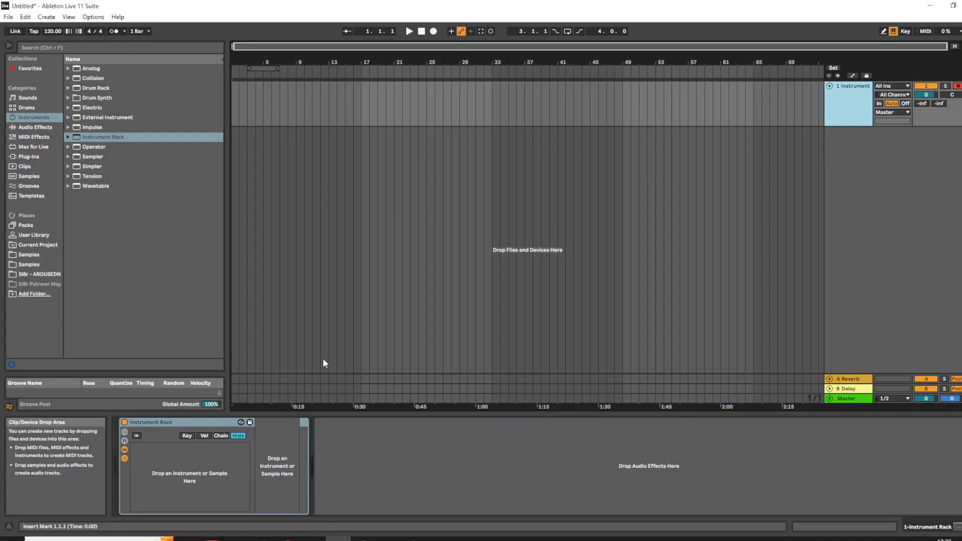
left_click(174, 424)
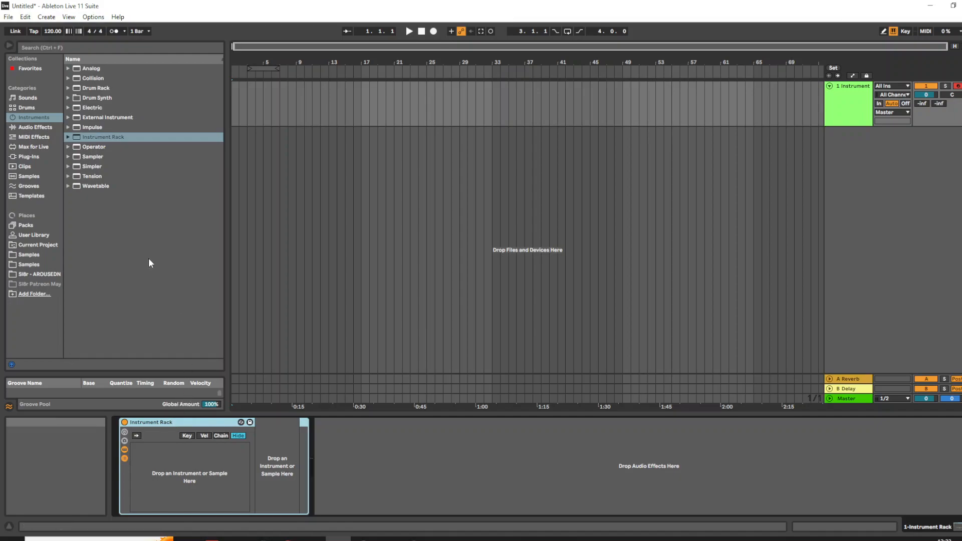
left_click_drag(81, 185, 166, 461)
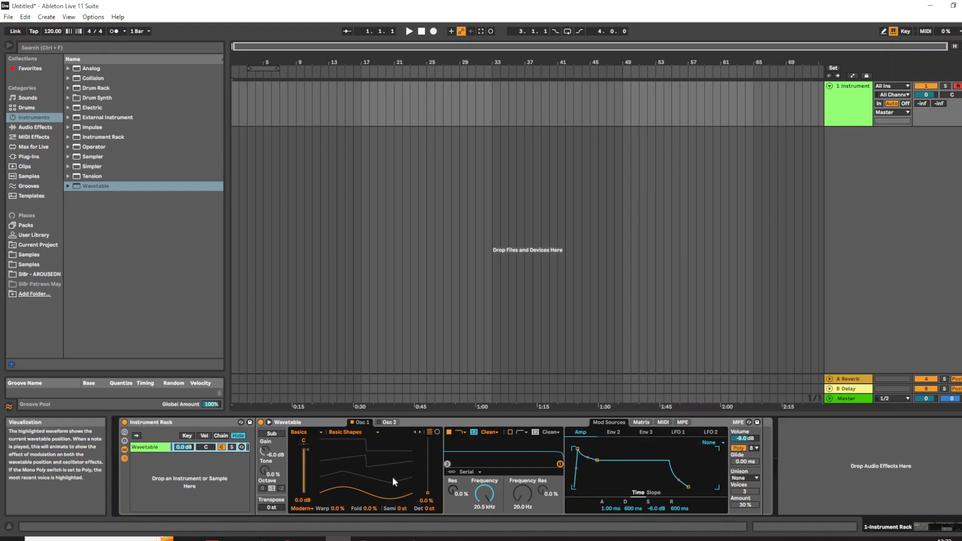
Step: Try moving oscillator 1's wave position within Basic Shapes and leave it at 0.0%
mouse_move(429, 496)
left_mouse_down()
mouse_move(430, 466)
mouse_move(430, 496)
left_mouse_up()
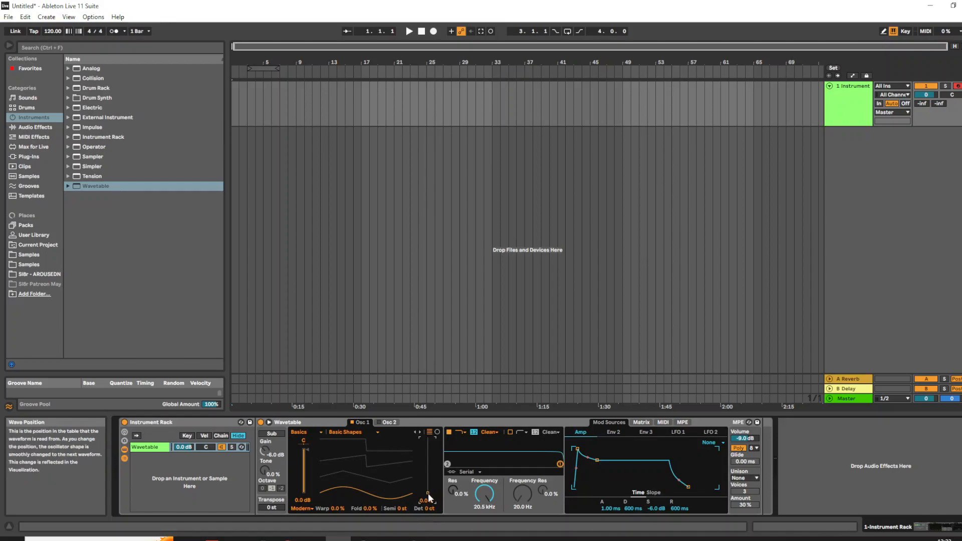
mouse_move(430, 495)
left_mouse_down()
mouse_move(428, 487)
mouse_move(428, 496)
left_mouse_up()
mouse_move(427, 493)
left_mouse_down()
mouse_move(428, 439)
mouse_move(428, 494)
left_mouse_up()
Step: Try the Beating 4 wavetable on oscillator 1, and restore Basic Shapes from the Basics category
left_click(359, 432)
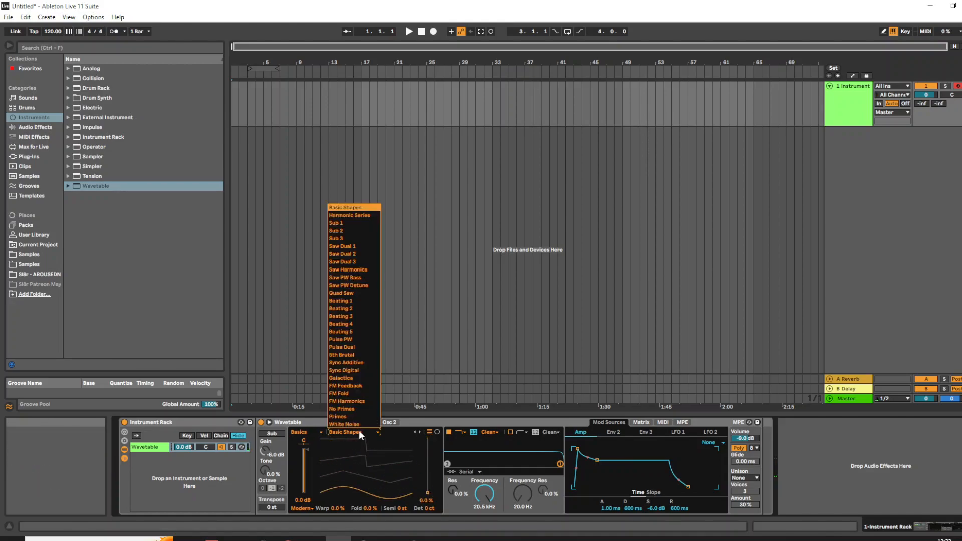
left_click(341, 323)
left_click_drag(432, 476, 432, 434)
left_click_drag(360, 468, 360, 496)
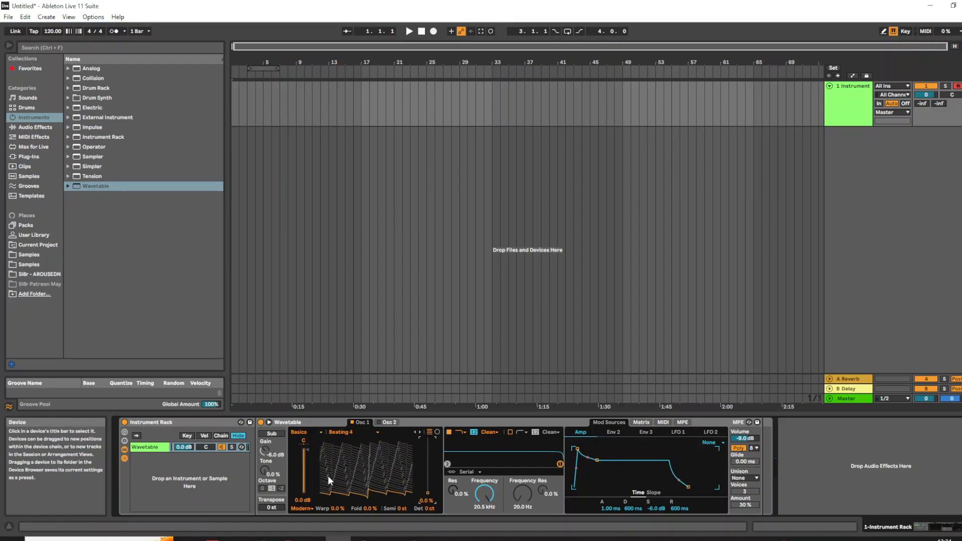
left_click(312, 432)
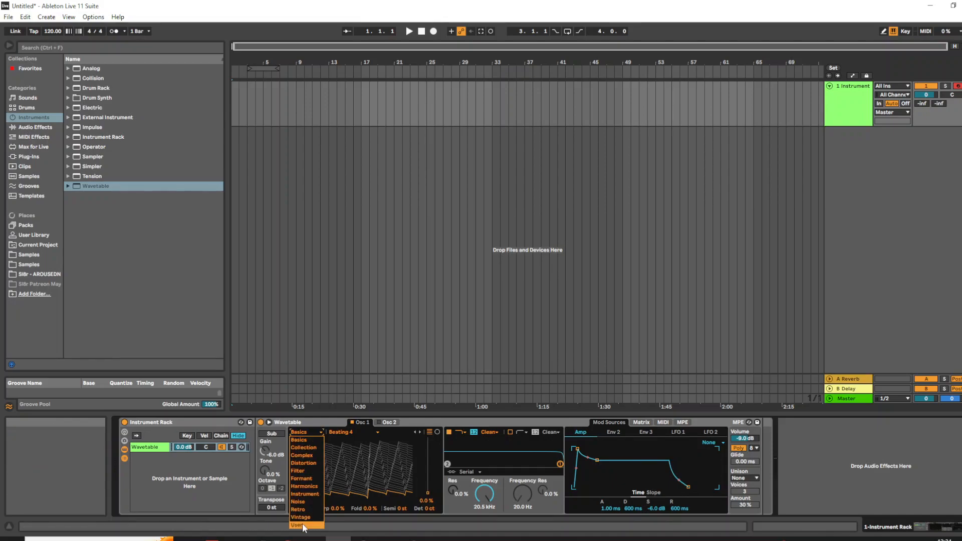
left_click(298, 440)
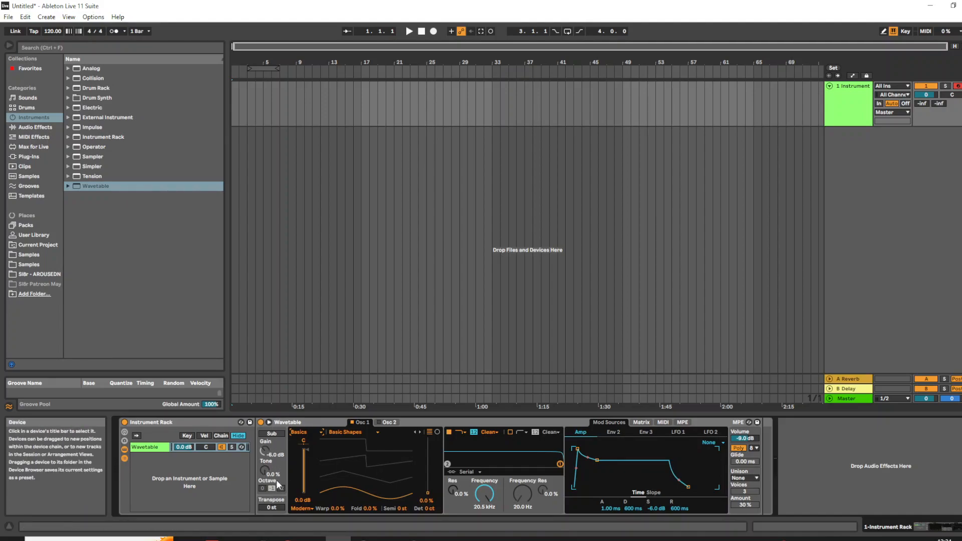
Step: Look at the second oscillator's settings, and return to oscillator 1 and its wave position
left_click(386, 423)
left_click(361, 422)
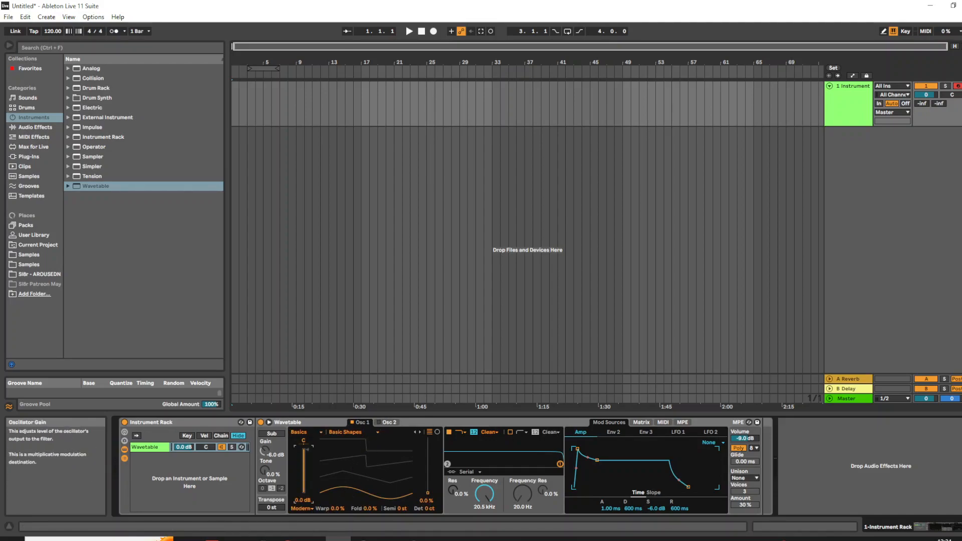
mouse_move(425, 488)
left_mouse_down()
mouse_move(426, 440)
mouse_move(426, 494)
left_mouse_up()
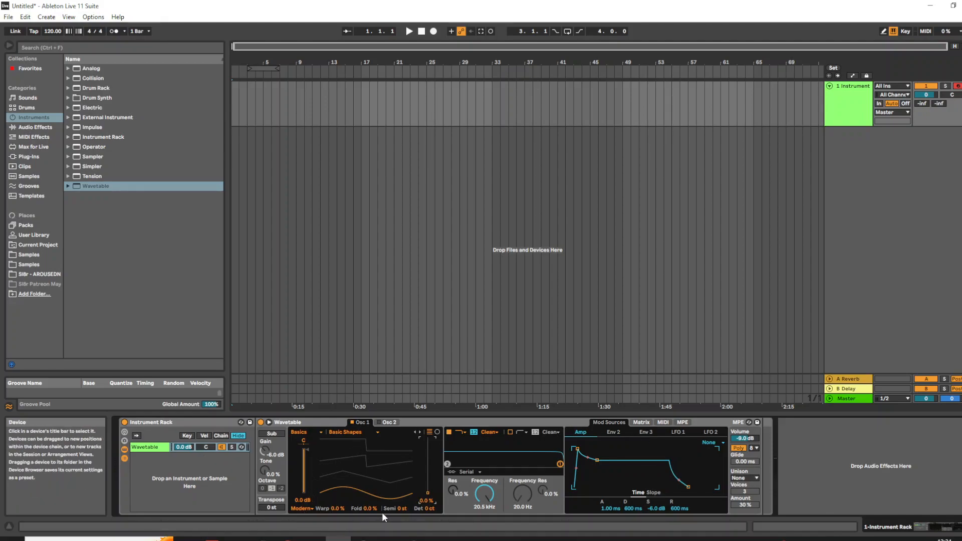
Step: Try the Classic effect mode on oscillator 1, and set its effect mode to None
left_click(301, 509)
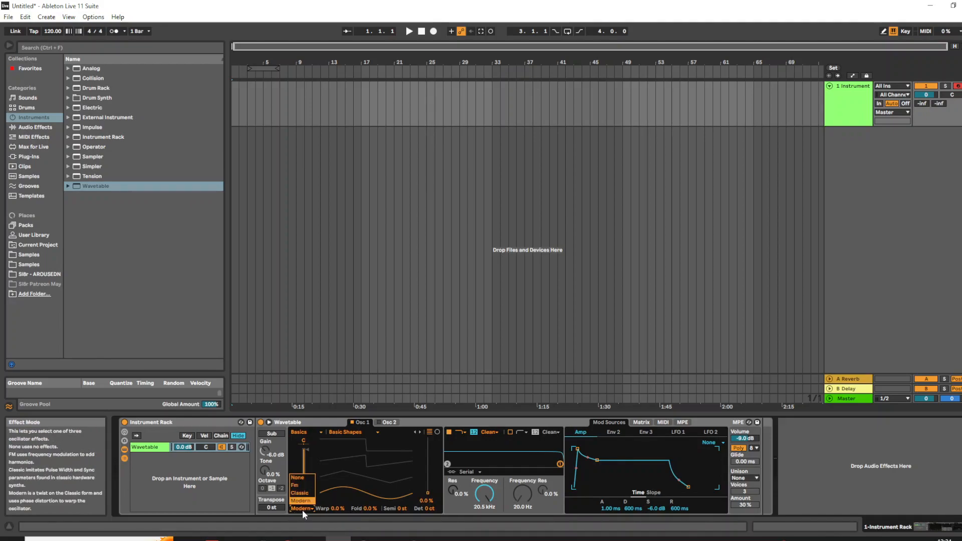
left_click(297, 478)
left_click(305, 509)
left_click(300, 493)
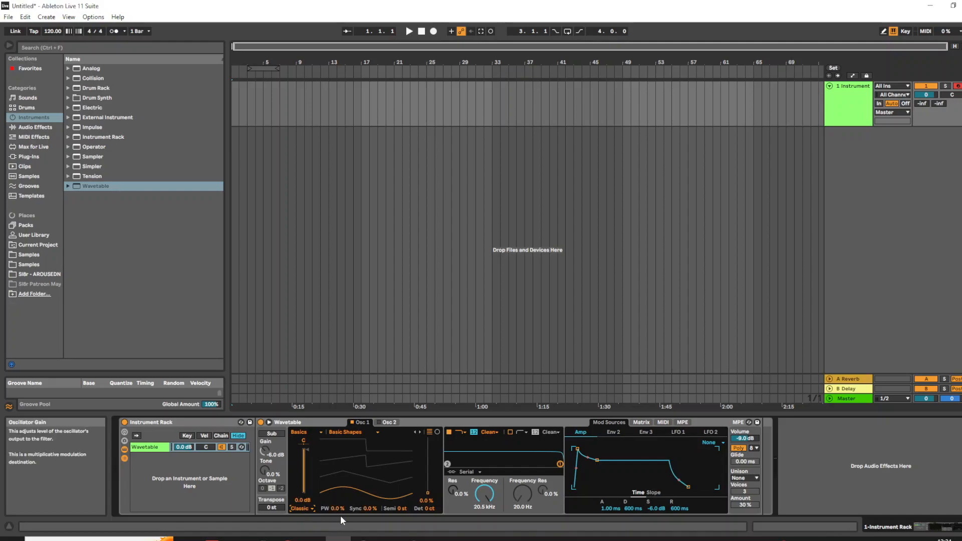
left_click(296, 508)
left_click(298, 479)
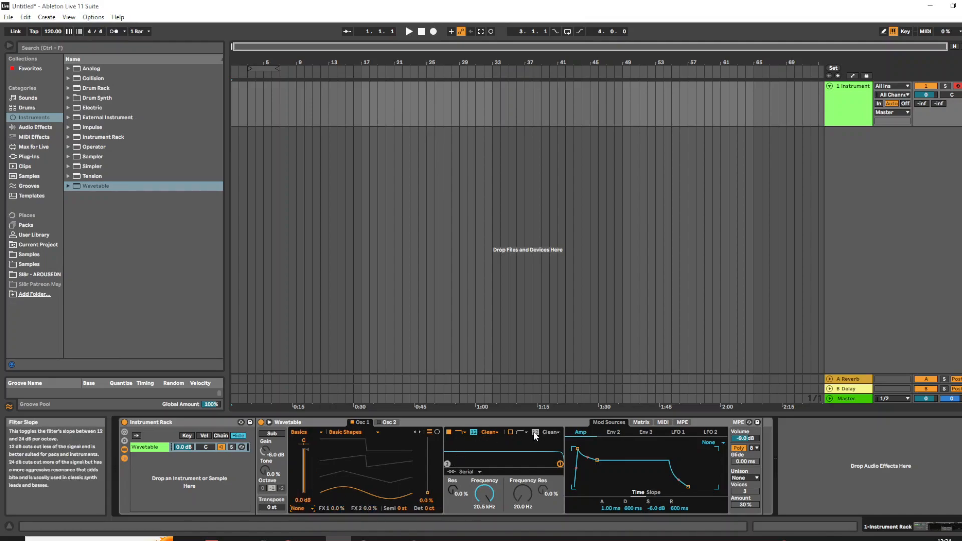
Step: Try another response type on filter 1, and restore lowpass with the Clean circuit
left_click(459, 432)
left_click(459, 456)
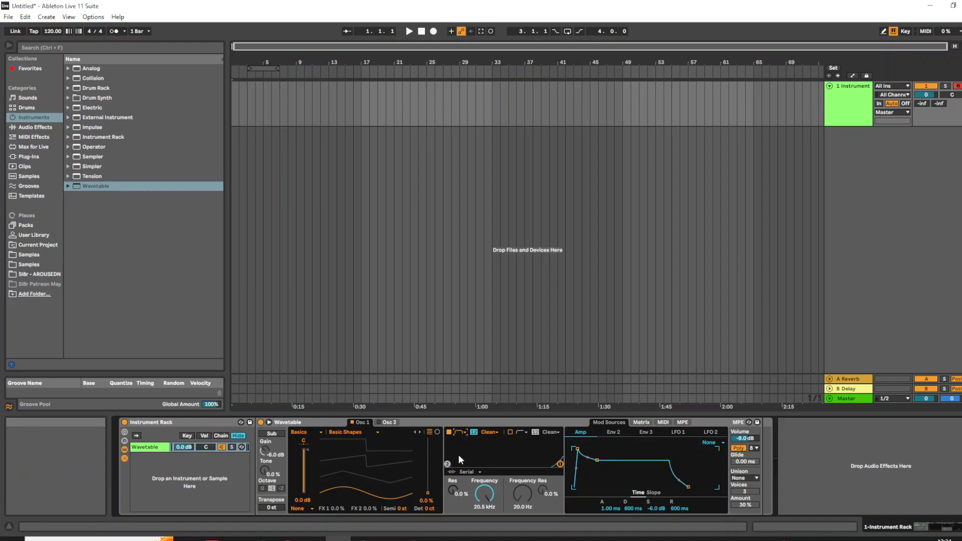
mouse_move(485, 494)
left_mouse_down()
mouse_move(485, 536)
mouse_move(485, 494)
left_mouse_up()
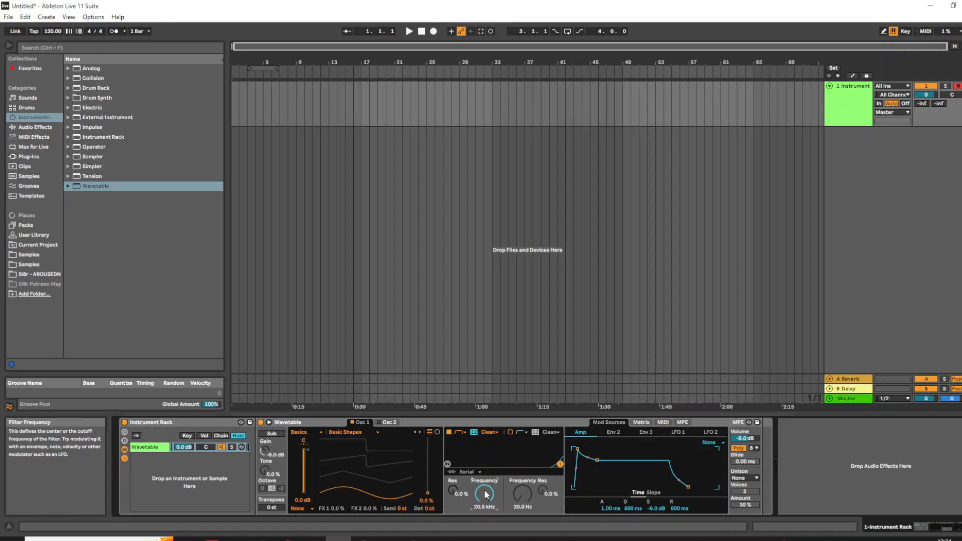
left_click(462, 432)
left_click(461, 440)
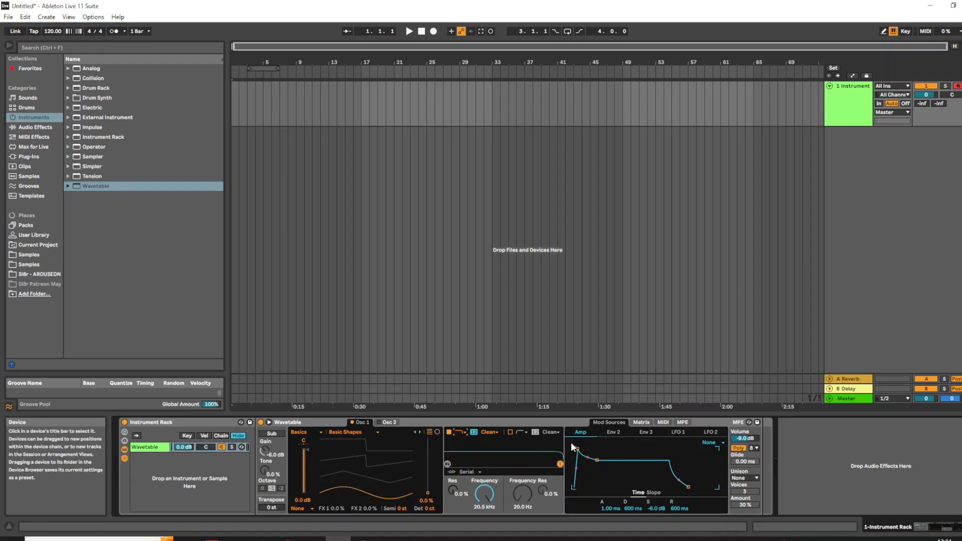
left_click(496, 432)
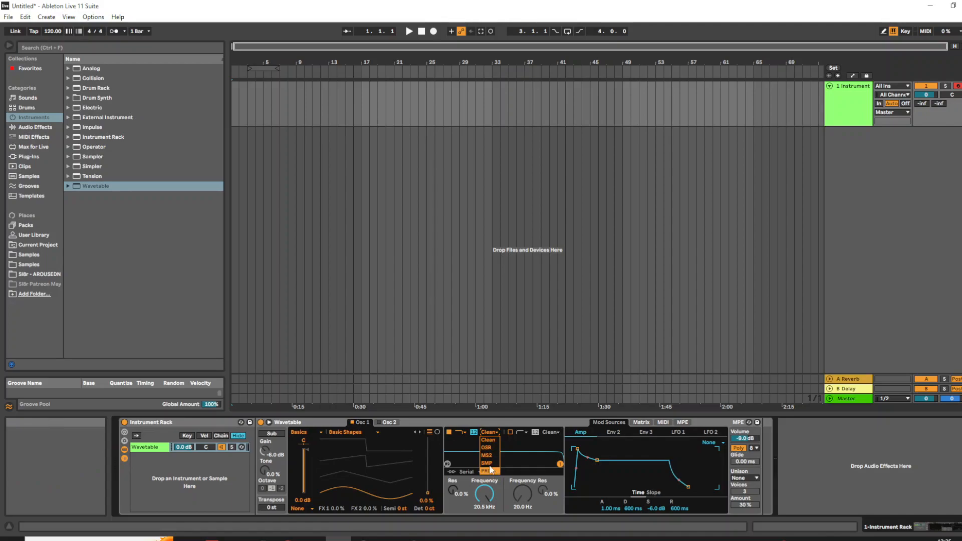
left_click(489, 441)
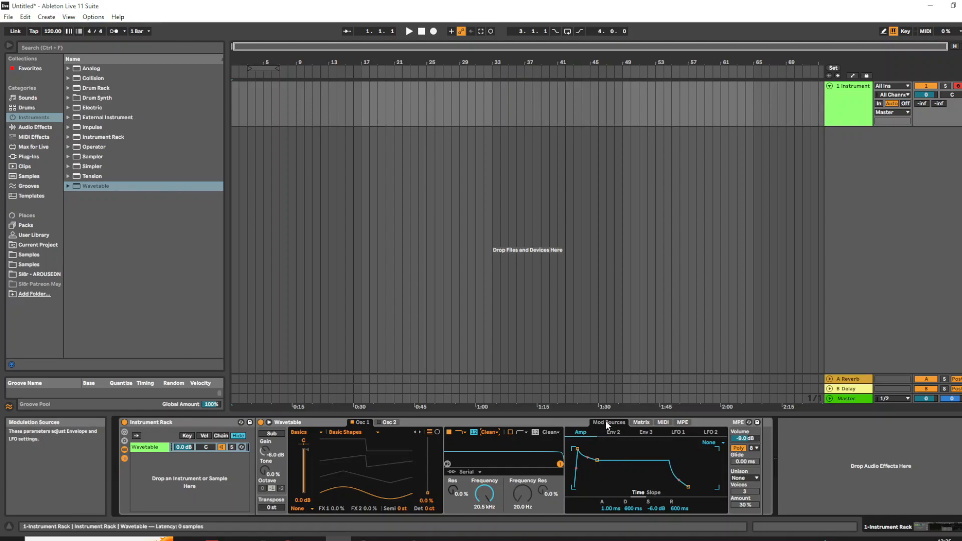
Step: Examine Wavetable's envelope and LFO modulation sources and its modulation matrix, MIDI and MPE assignments
left_click(613, 432)
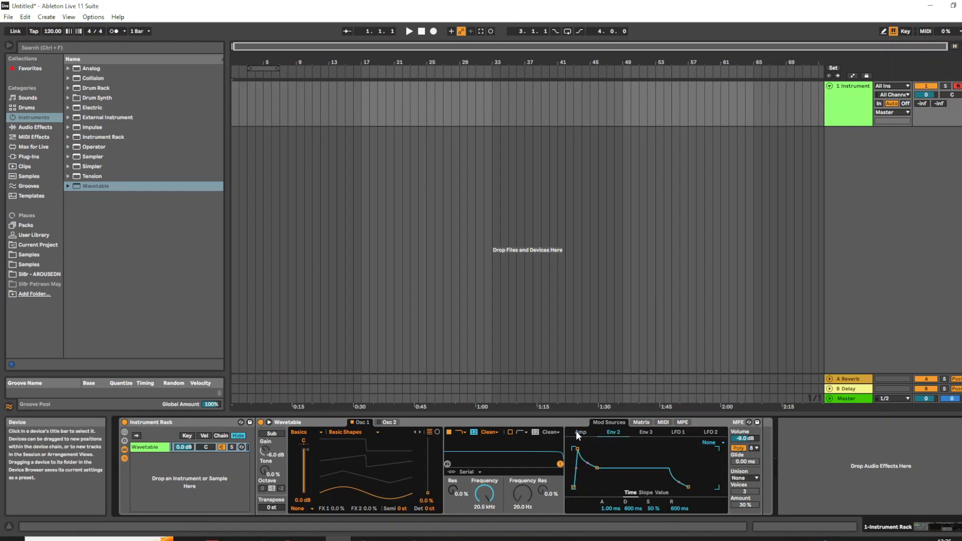
left_click(677, 432)
left_click(715, 431)
left_click(641, 422)
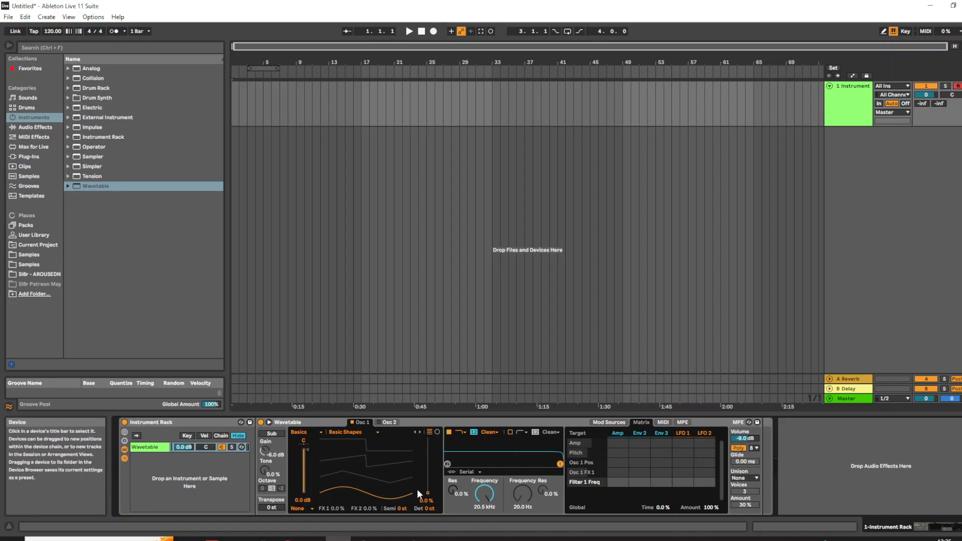
left_click(663, 422)
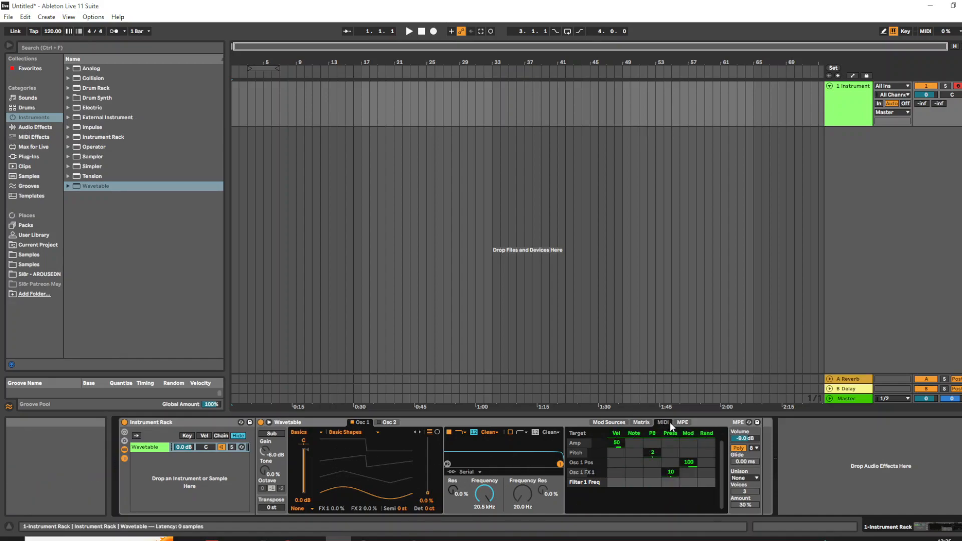
left_click(690, 423)
left_click(658, 423)
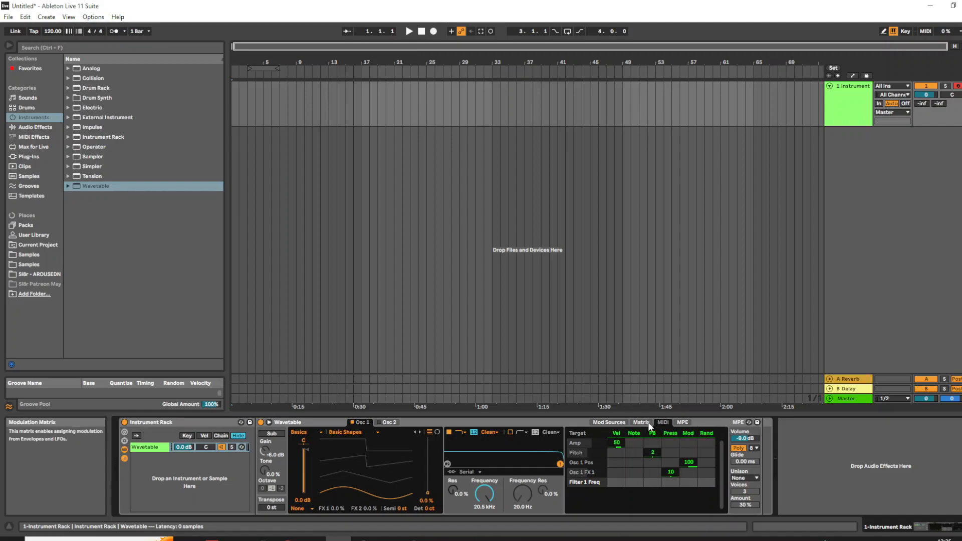
left_click(609, 422)
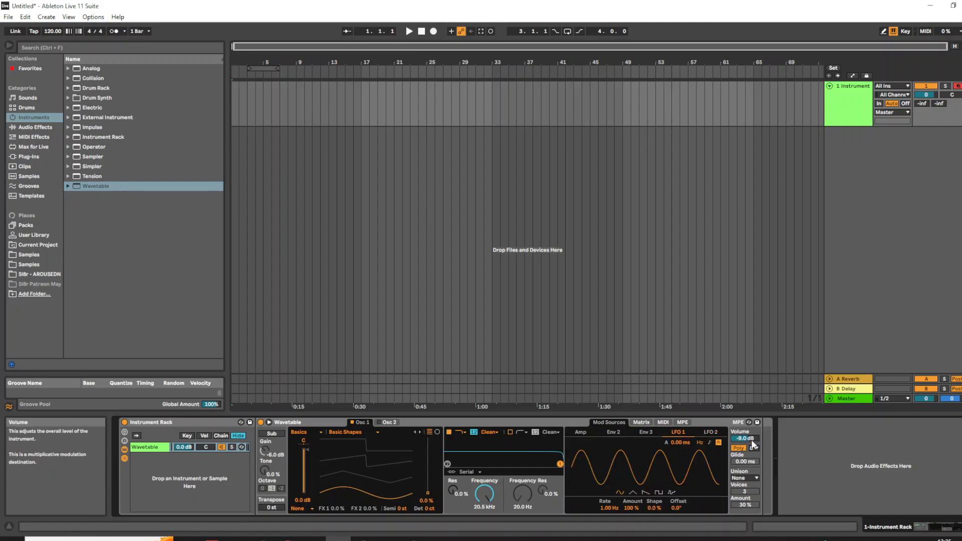
Step: Try Wavetable's Mono mode, and return it to Poly with 8 voices
left_click(742, 449)
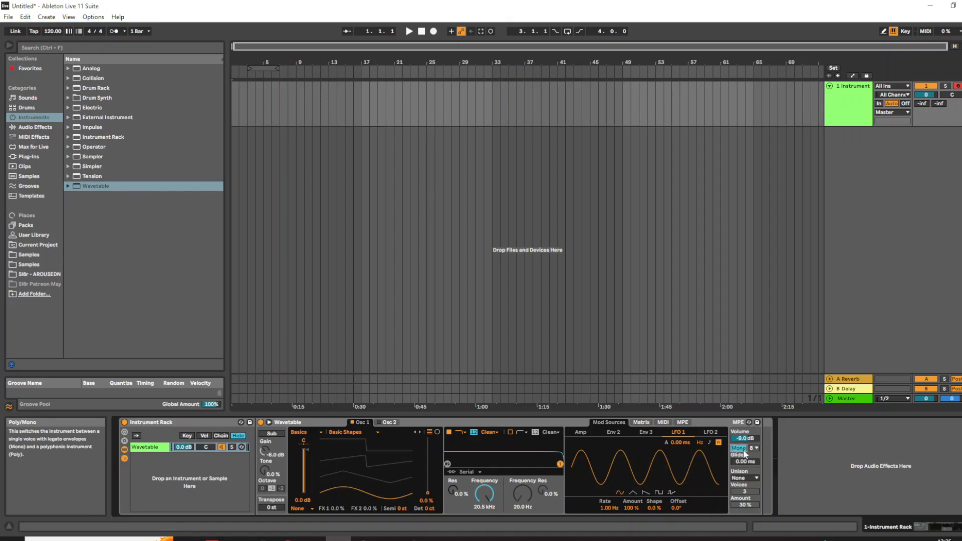
left_click(741, 448)
left_click(754, 449)
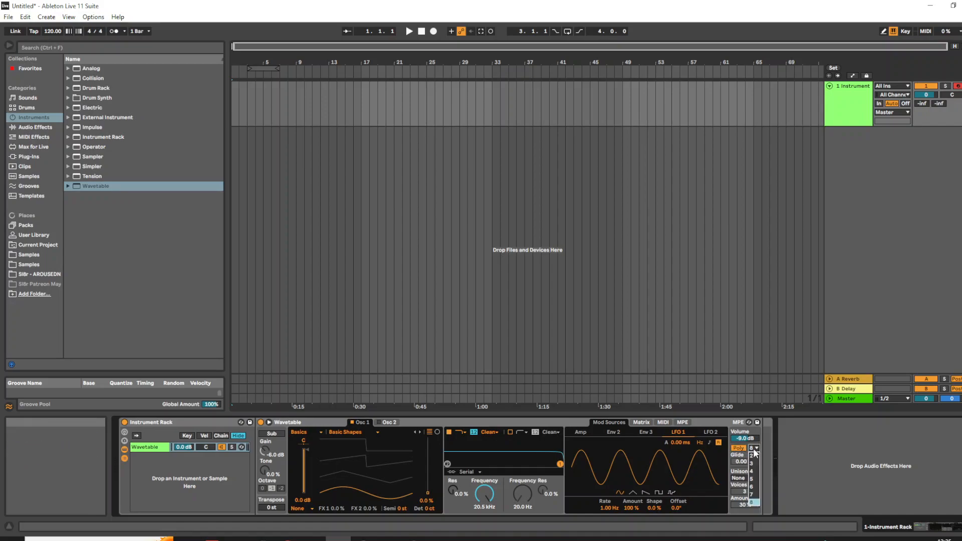
left_click(753, 504)
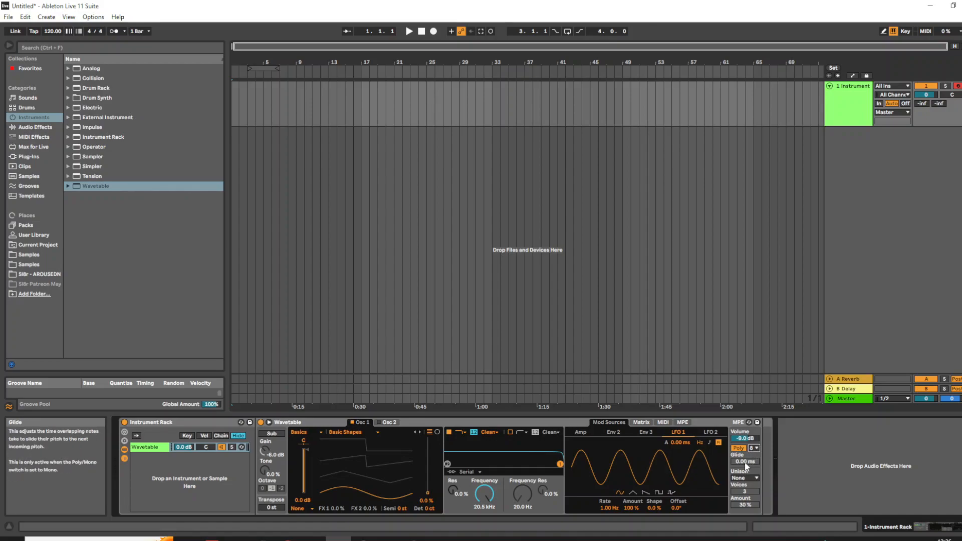
Step: Try Mono mode with a raised glide time, and restore glide to 0.00 ms and Poly mode
left_click(738, 448)
left_click_drag(740, 464, 740, 444)
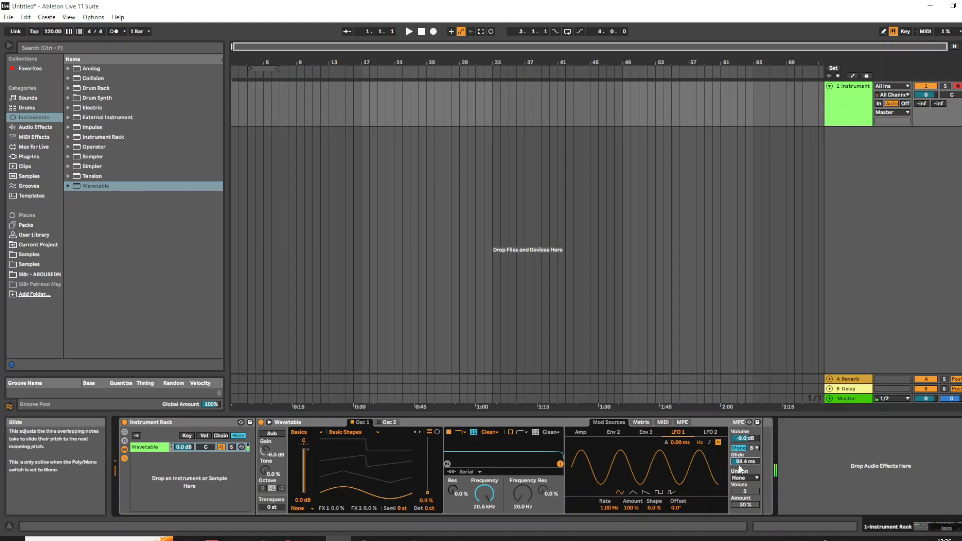
left_click_drag(739, 465, 739, 486)
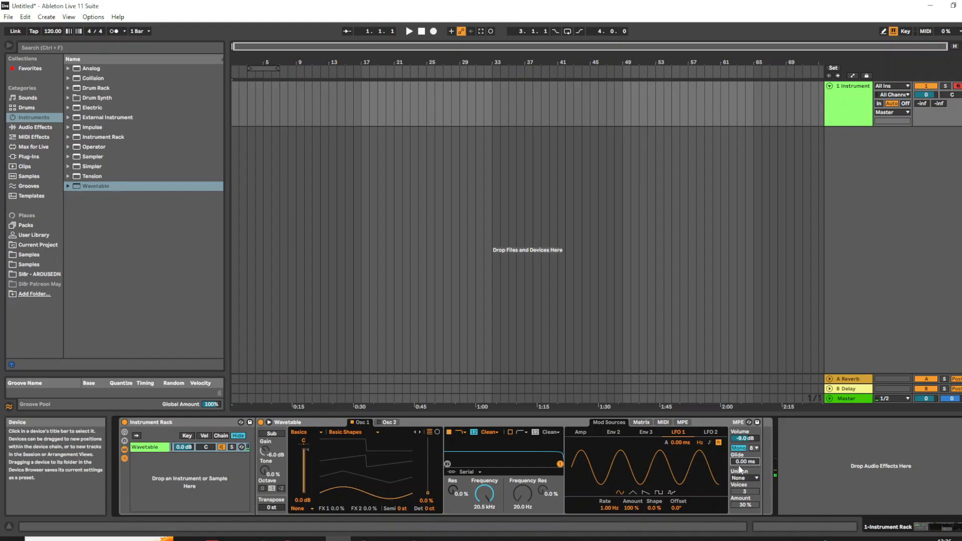
left_click(739, 448)
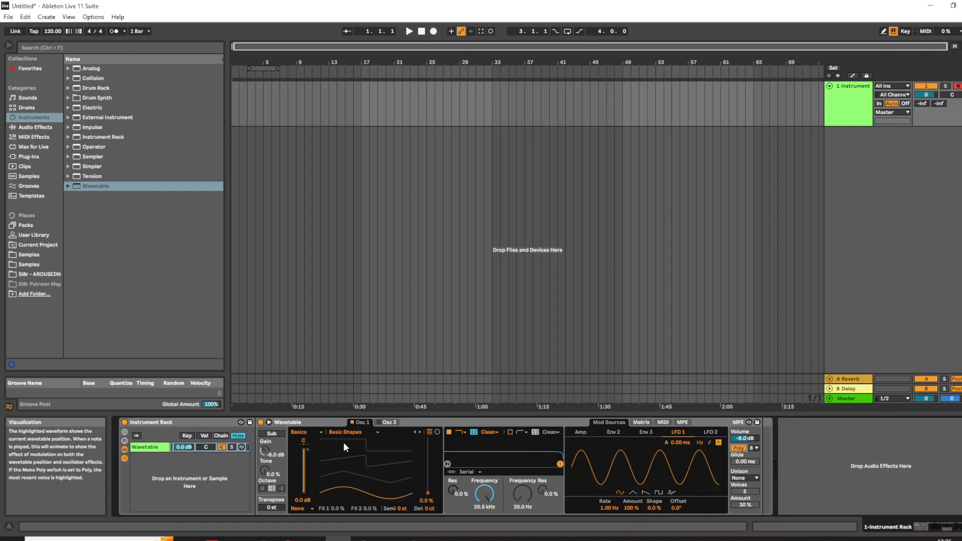
Step: Set oscillator 1's wave position to 67%, reaching the saw shape
left_click_drag(422, 487, 428, 456)
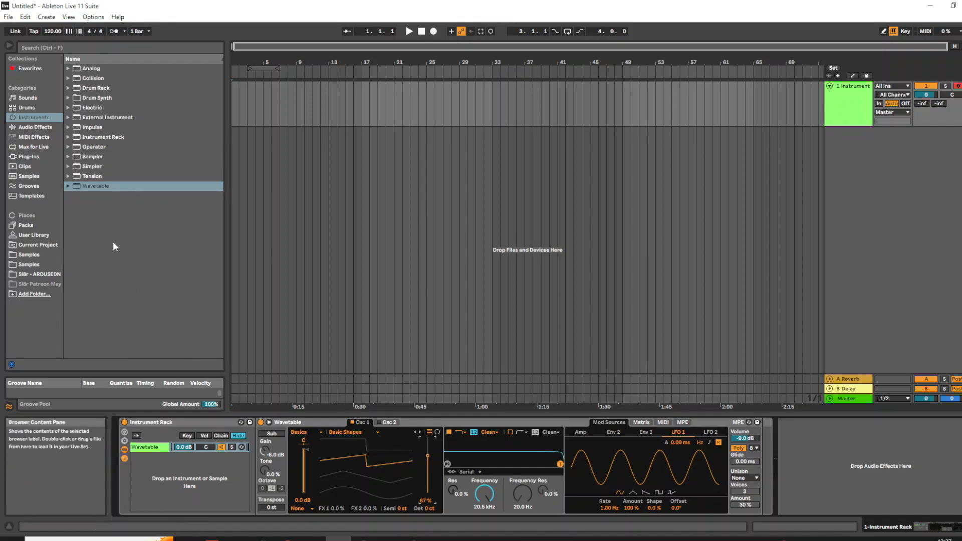
Step: Insert a Chord MIDI effect in front of the Instrument Rack
left_click(40, 137)
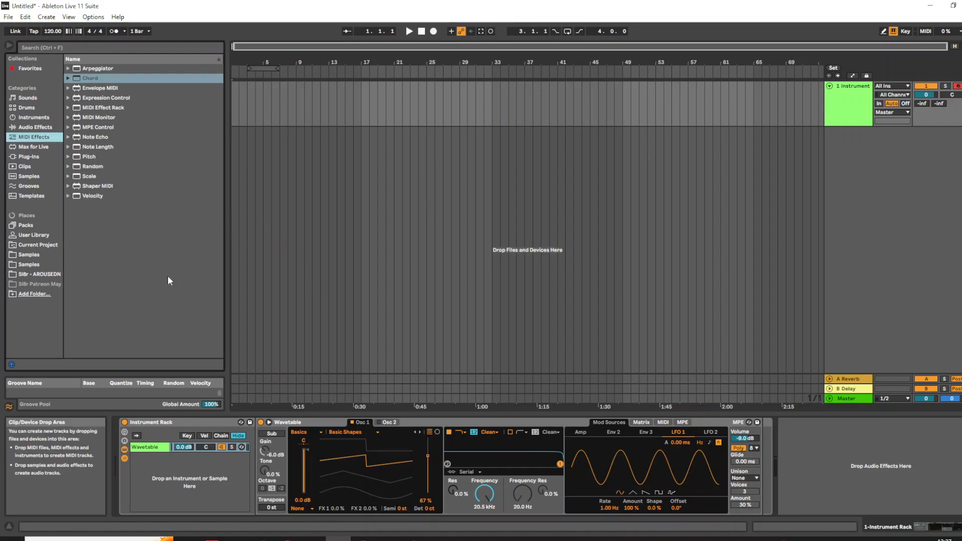
left_click_drag(92, 77, 120, 458)
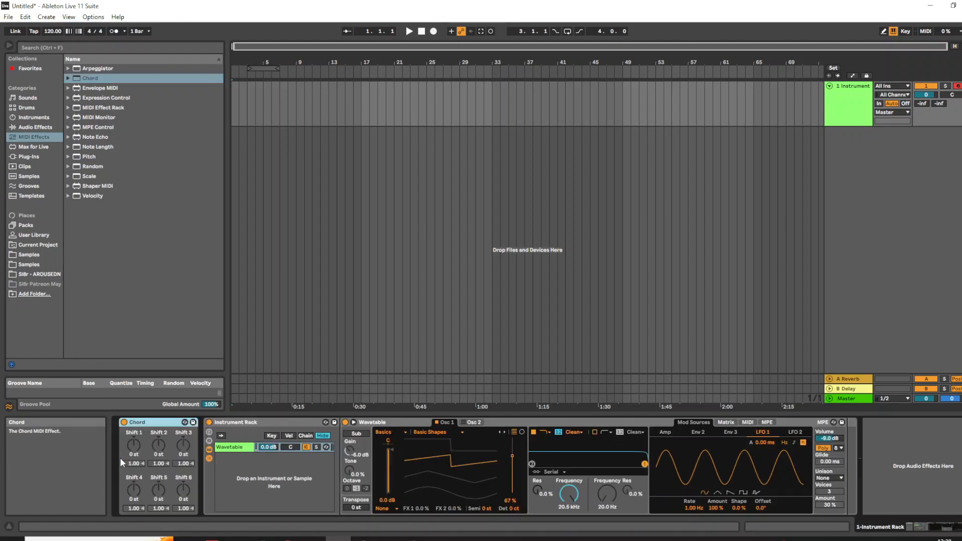
Step: Replace the plain Chord effect with its Major 7 Chord preset and play test notes
left_click(68, 78)
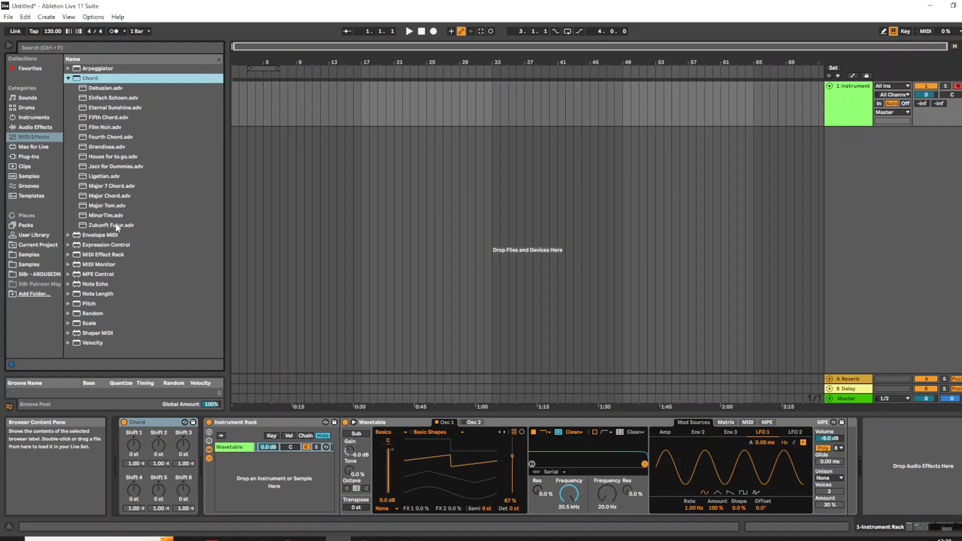
double_click(109, 188)
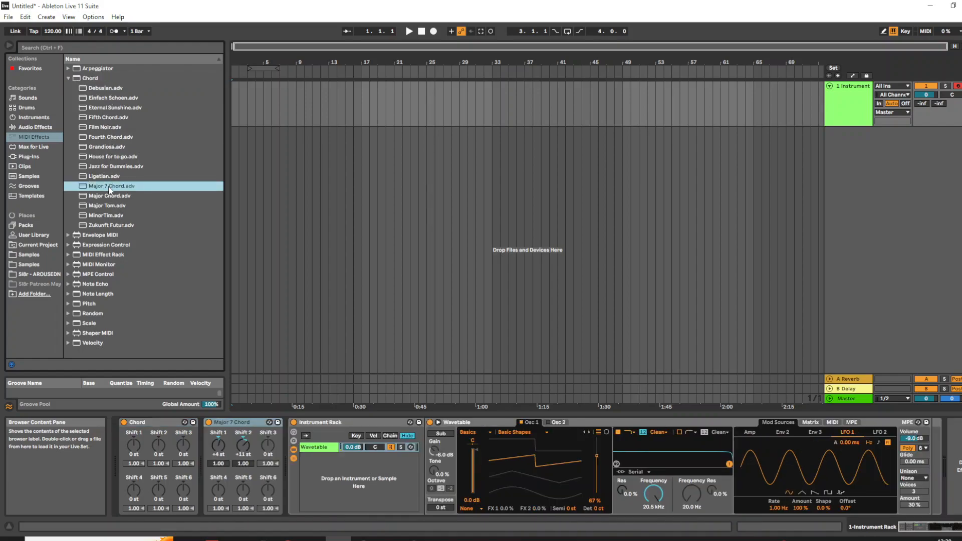
left_click(149, 422)
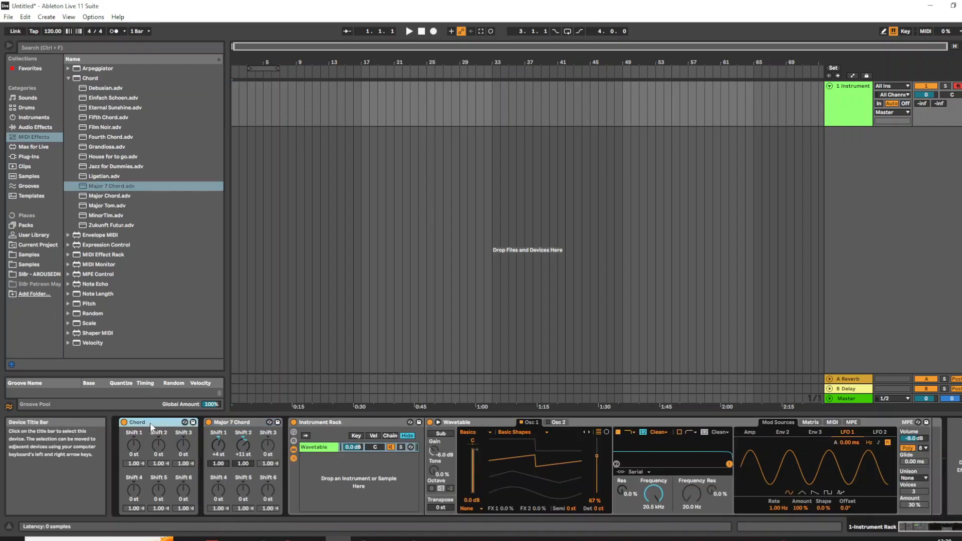
key("Delete")
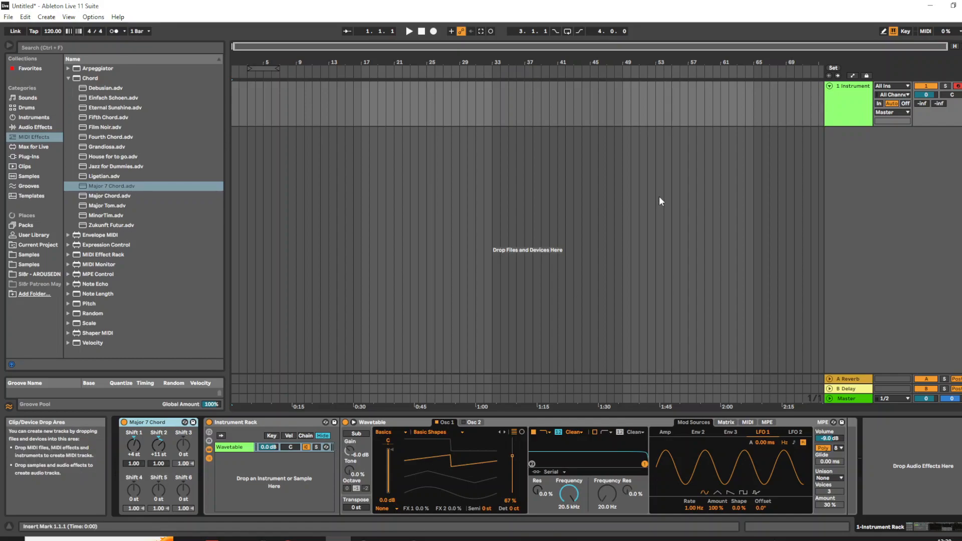
key("a")
key("a")
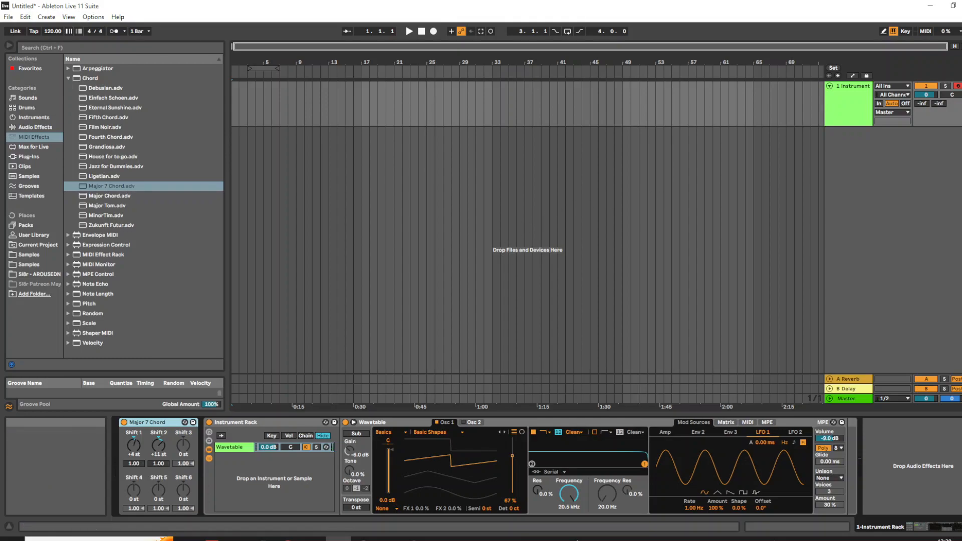
Step: Set Wavetable's amp envelope to a 1.41 s attack and a 3.37 s release
left_click(663, 430)
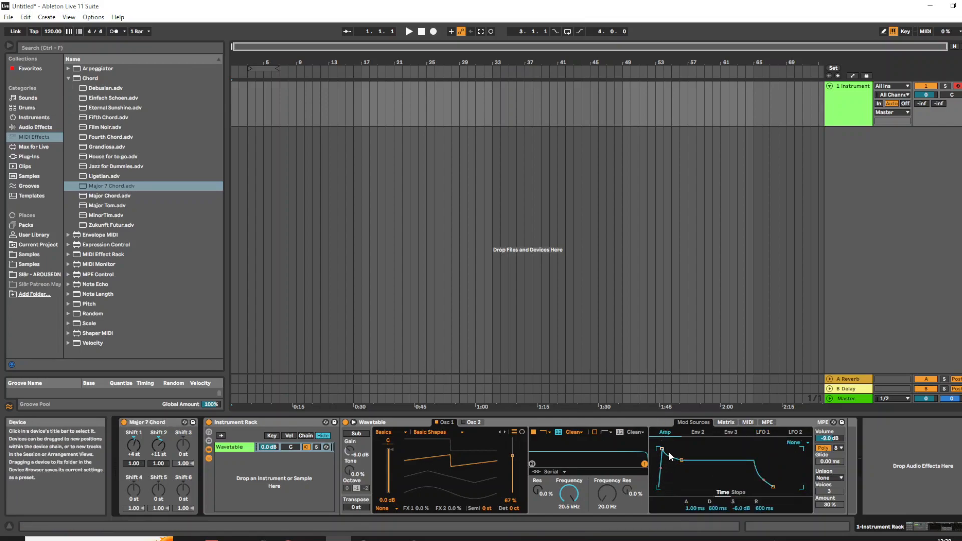
left_click_drag(691, 509, 691, 452)
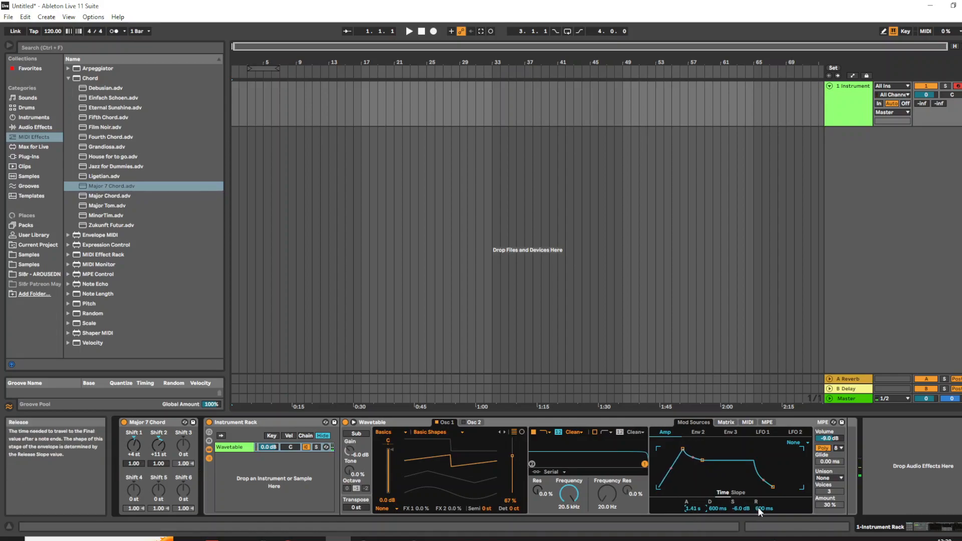
left_click_drag(760, 511, 760, 488)
left_click_drag(758, 511, 759, 514)
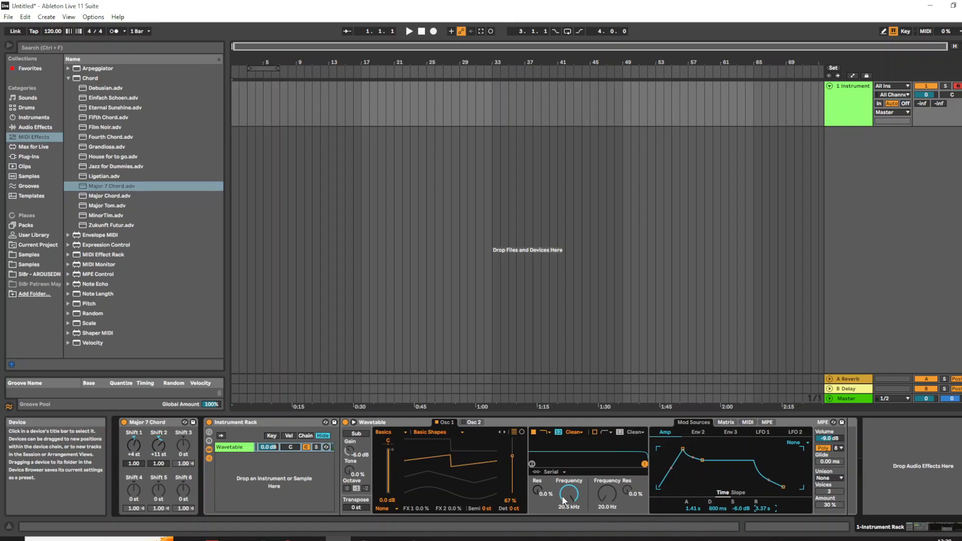
Step: Set filter 1 to a 24 dB slope, MS2 circuit and 843 Hz, and enable the filter 2 high-pass at 93.3 Hz
left_click_drag(567, 495, 567, 531)
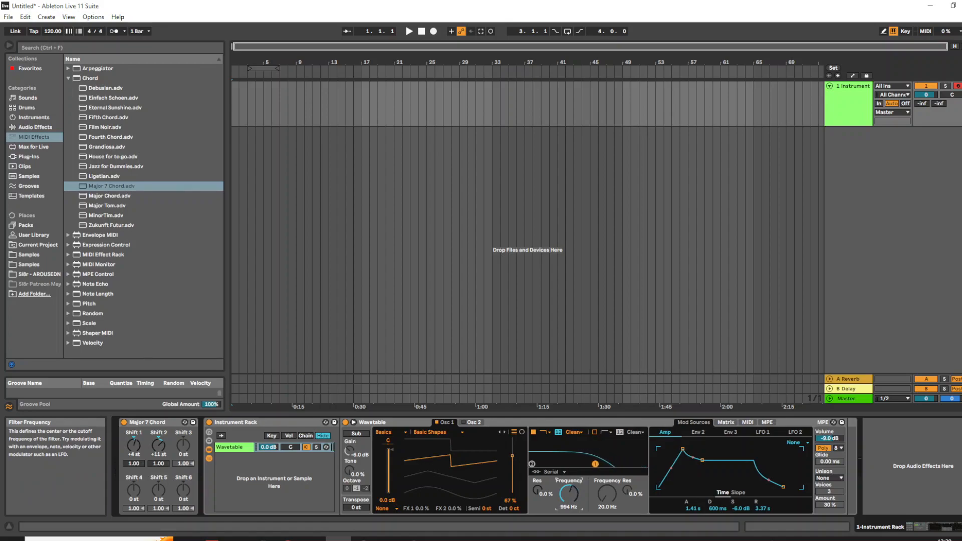
left_click_drag(567, 493, 567, 502)
left_click(558, 433)
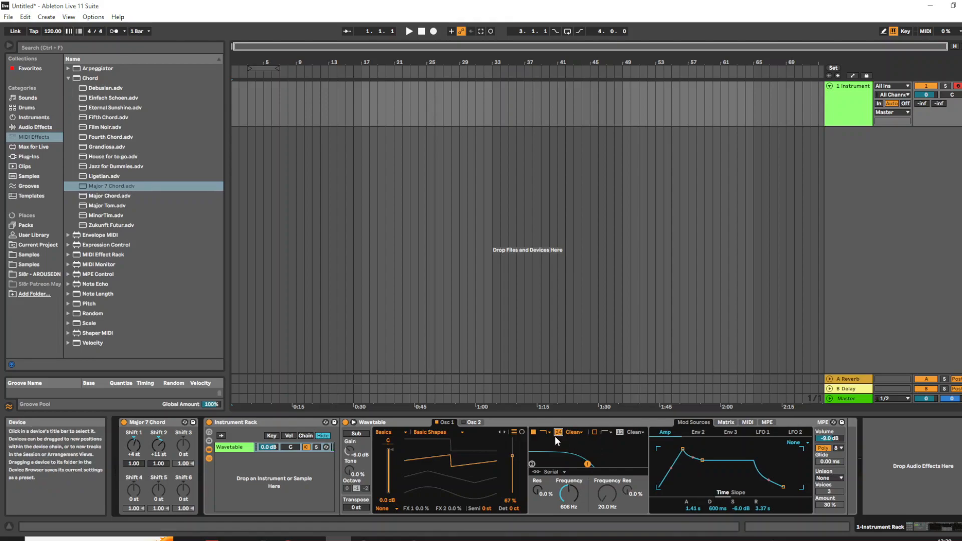
left_click(574, 432)
left_click(573, 456)
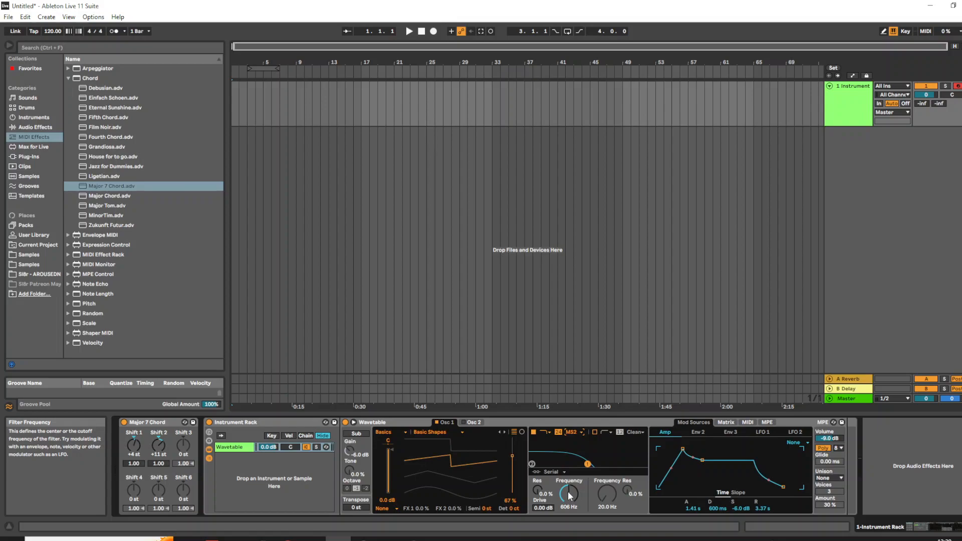
left_click_drag(575, 494, 574, 481)
left_click(594, 434)
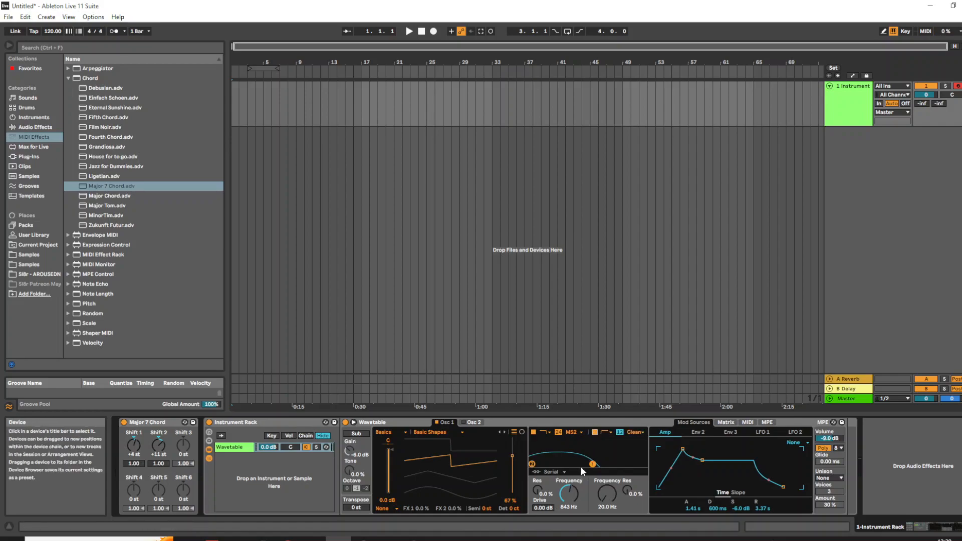
mouse_move(600, 492)
left_mouse_down()
mouse_move(601, 472)
mouse_move(605, 503)
left_mouse_up()
Step: Assign Env 2 to Filter 1 Freq in the modulation matrix with an amount of 28
left_click(693, 431)
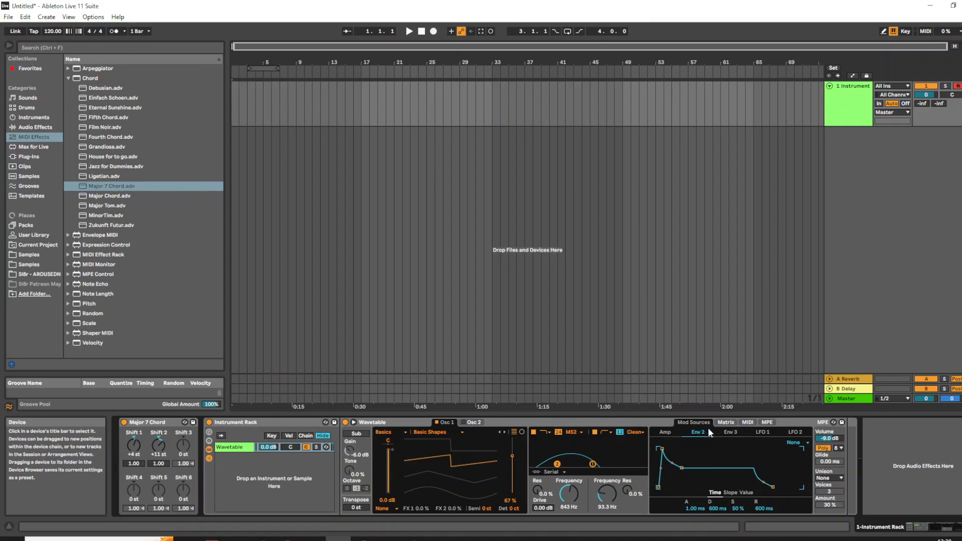
left_click(726, 423)
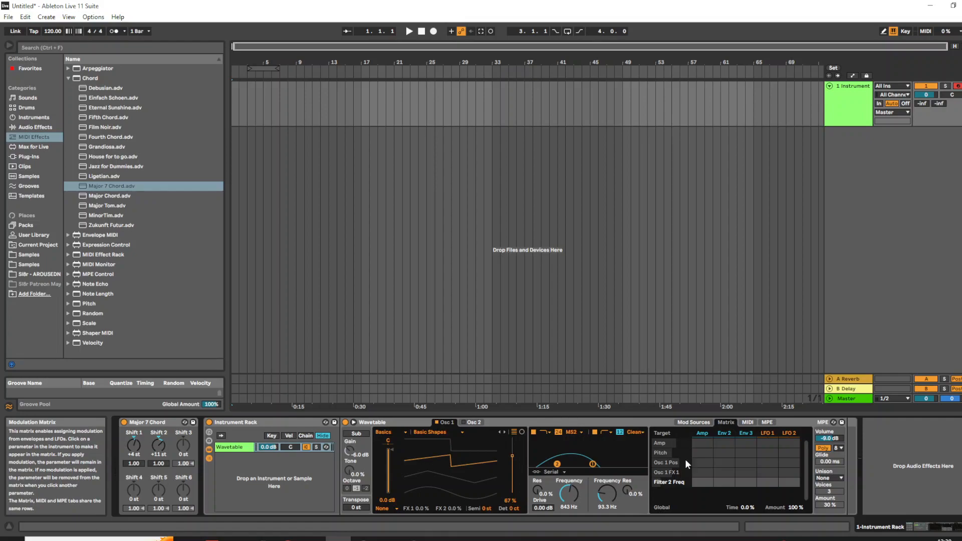
left_click(566, 495)
left_click_drag(729, 483, 729, 459)
Step: Shape Env 2 with a 1.69 s attack, 2.62 s decay, 70% sustain and 2.36 s release
left_click(707, 423)
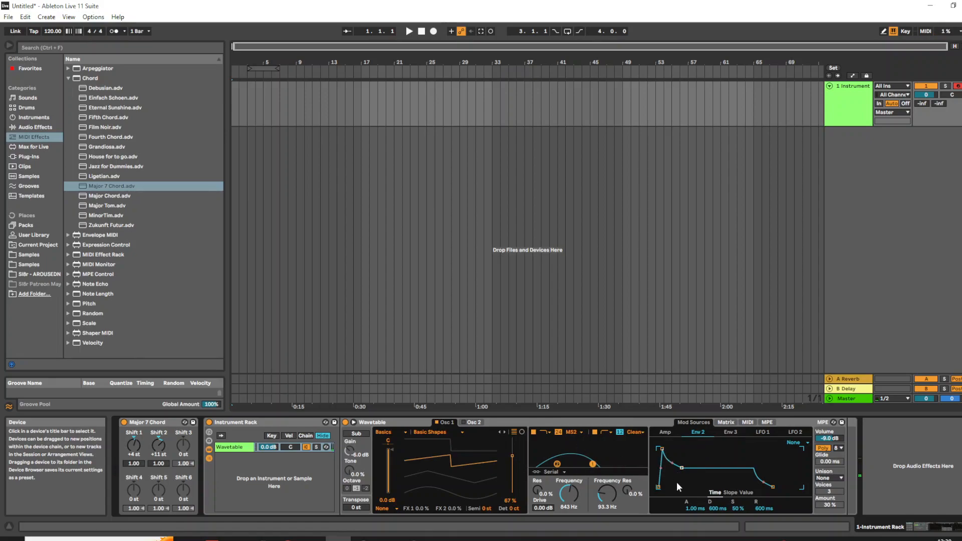
left_click_drag(692, 507, 691, 464)
left_click_drag(737, 509, 737, 491)
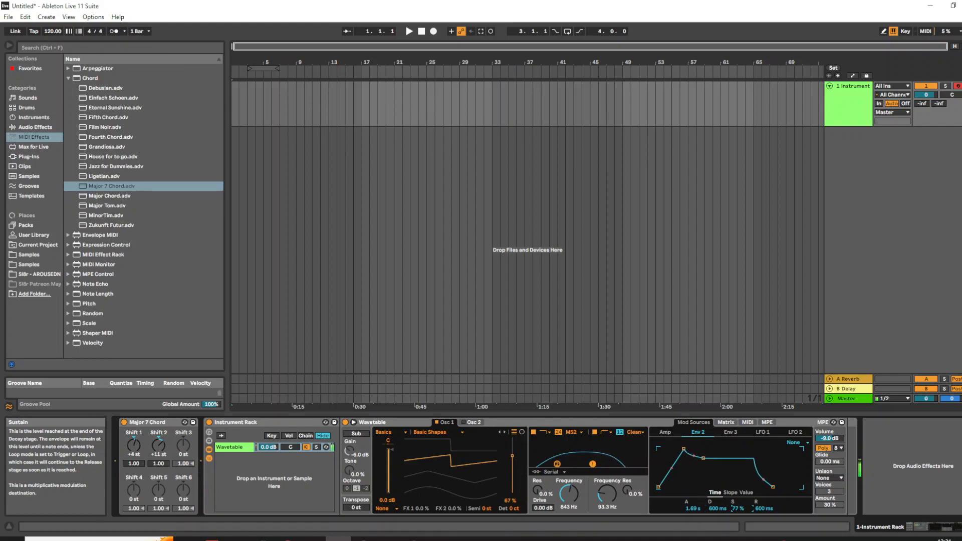
left_click_drag(736, 509, 737, 513)
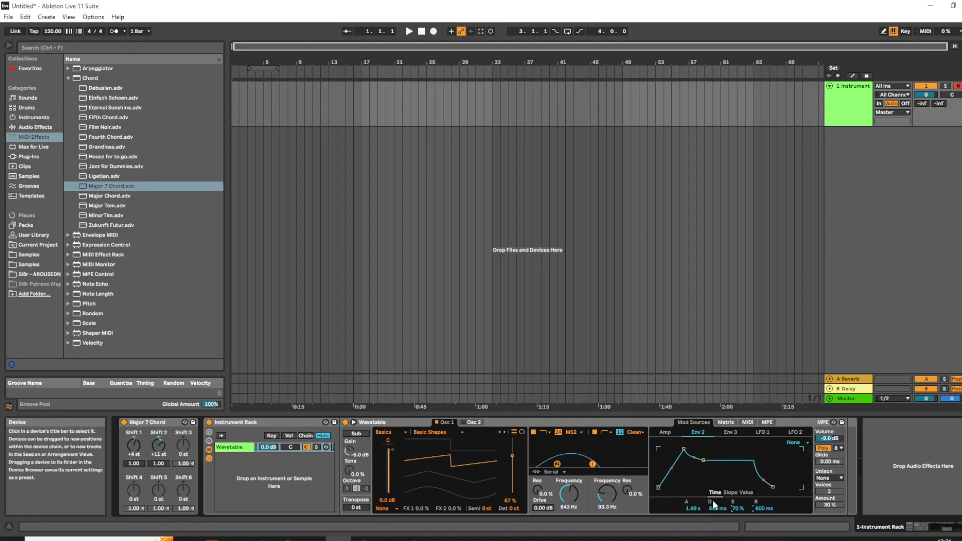
left_click_drag(717, 509, 763, 497)
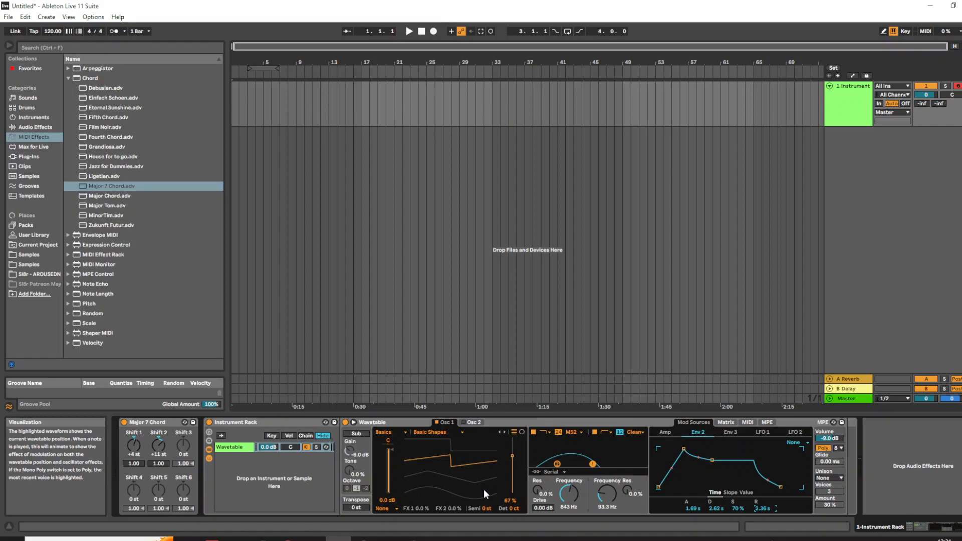
Step: Set Wavetable's unison mode to Shimmer with an amount of 18%
left_click(830, 479)
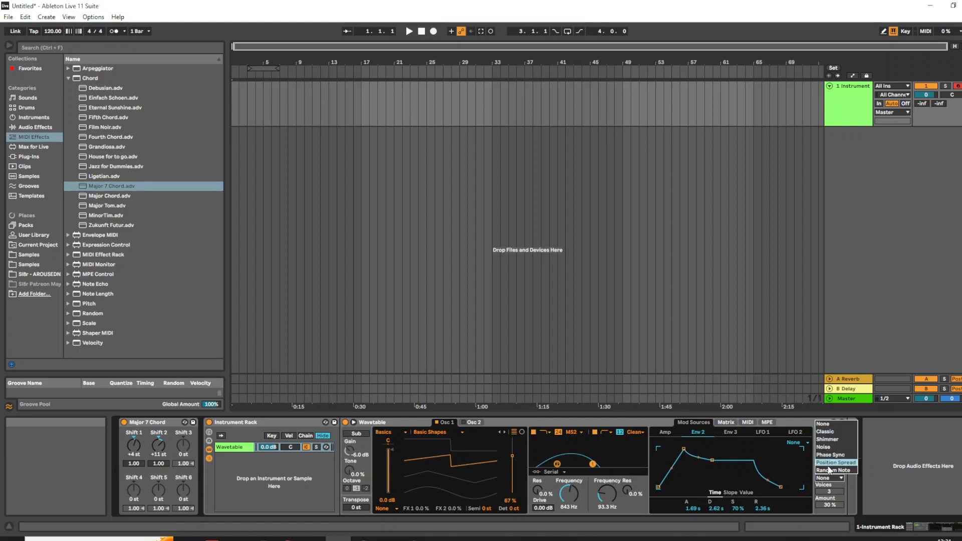
left_click(824, 440)
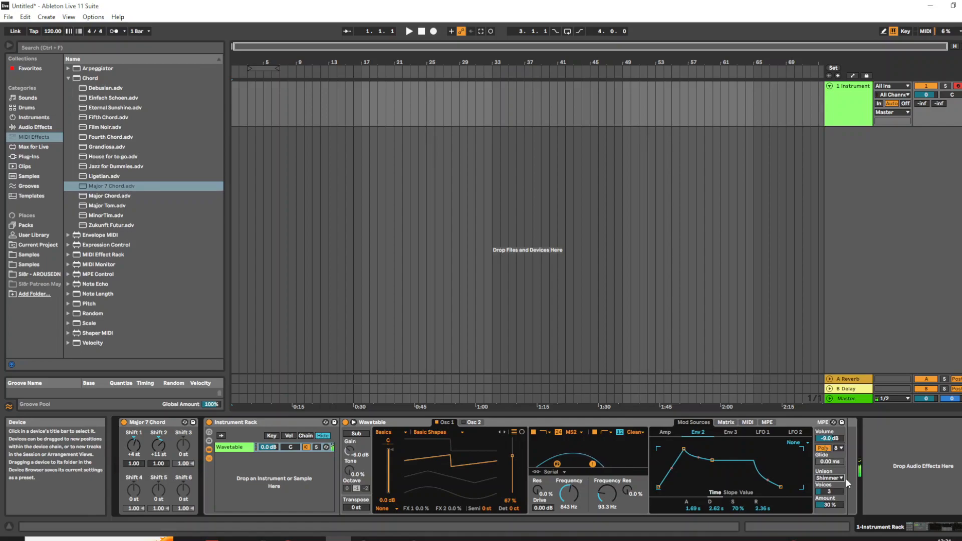
left_click(829, 503)
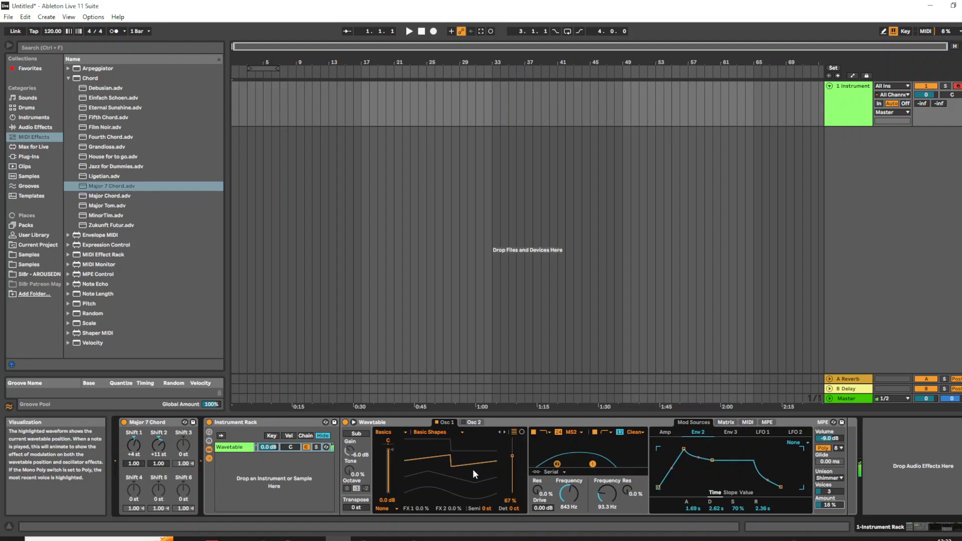
Step: Enable oscillator 2 with the Nylon Guitar wavetable from the Instrument category and set its wave position to 64%
left_click(471, 424)
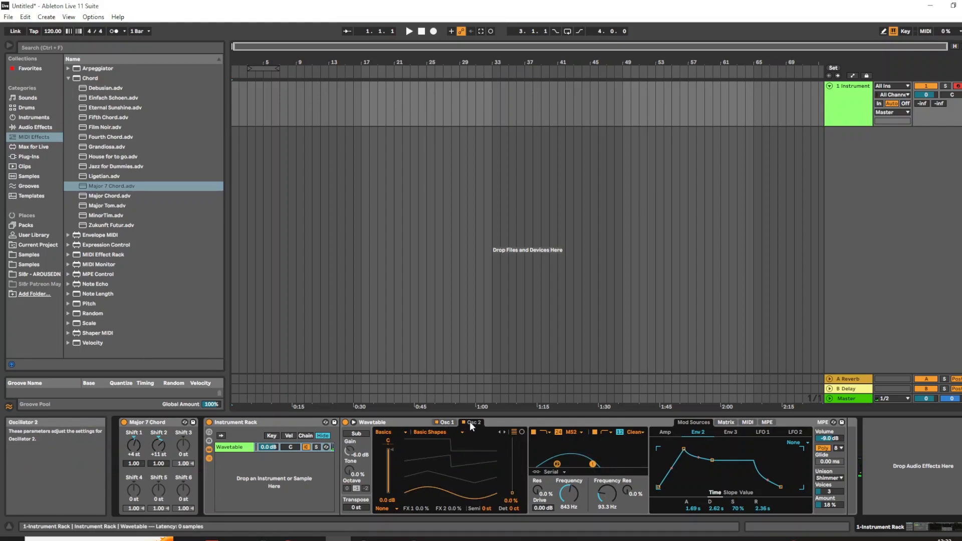
left_click(429, 431)
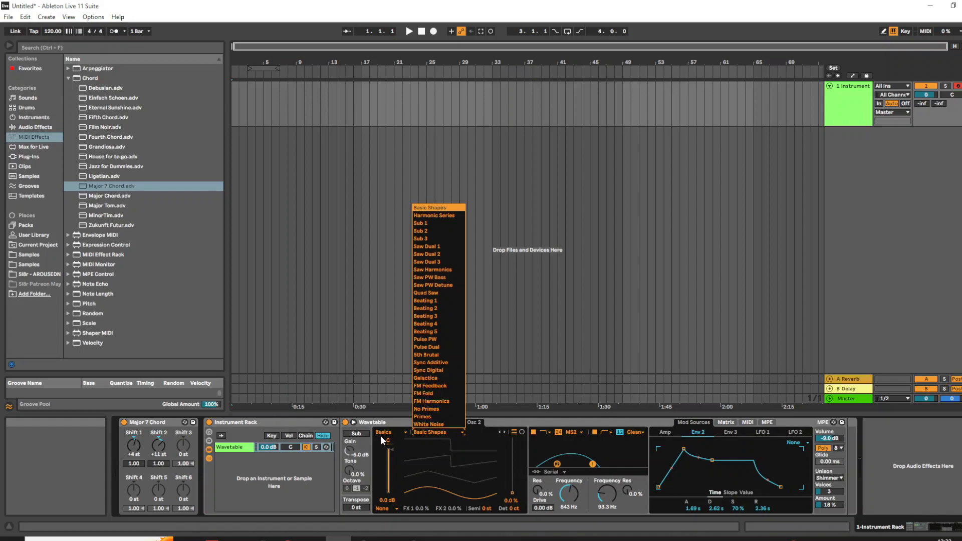
left_click(382, 435)
left_click(405, 431)
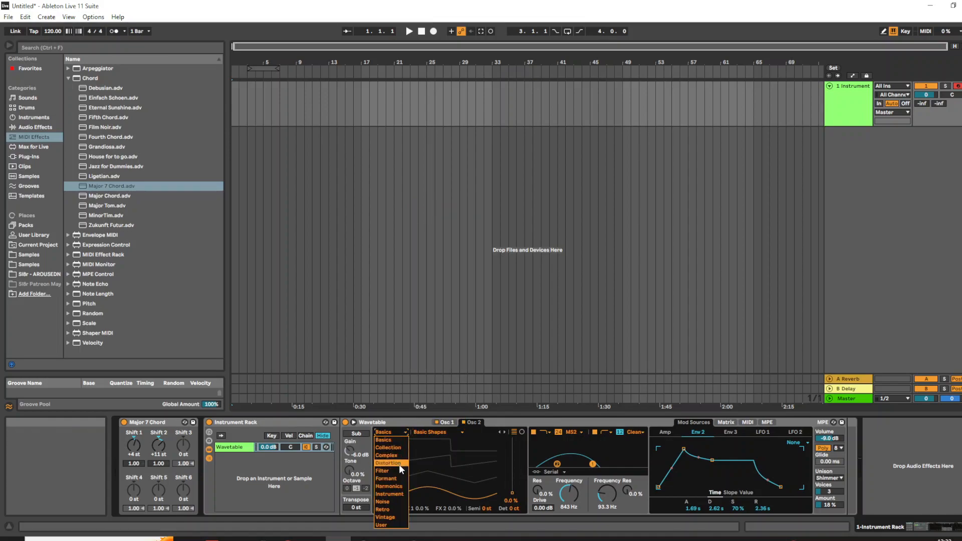
left_click(389, 492)
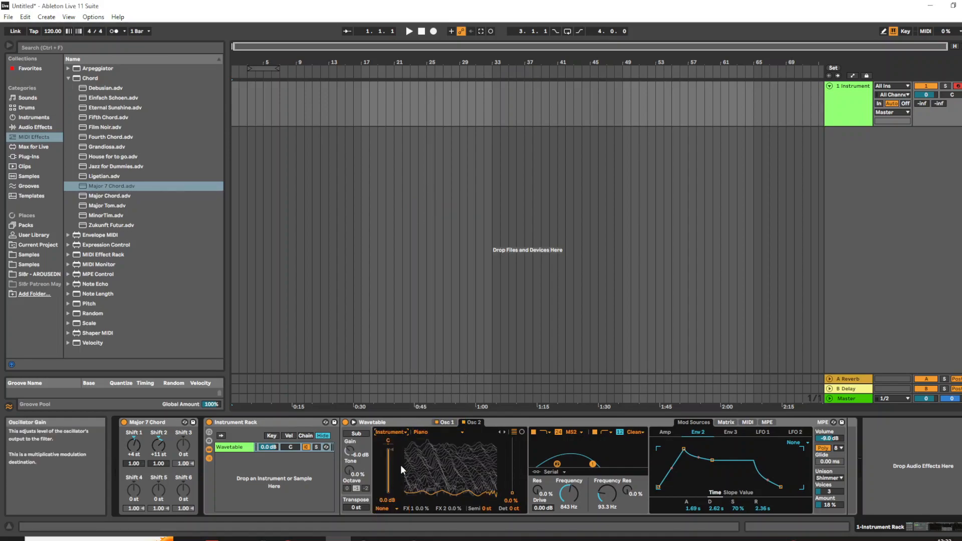
left_click(439, 434)
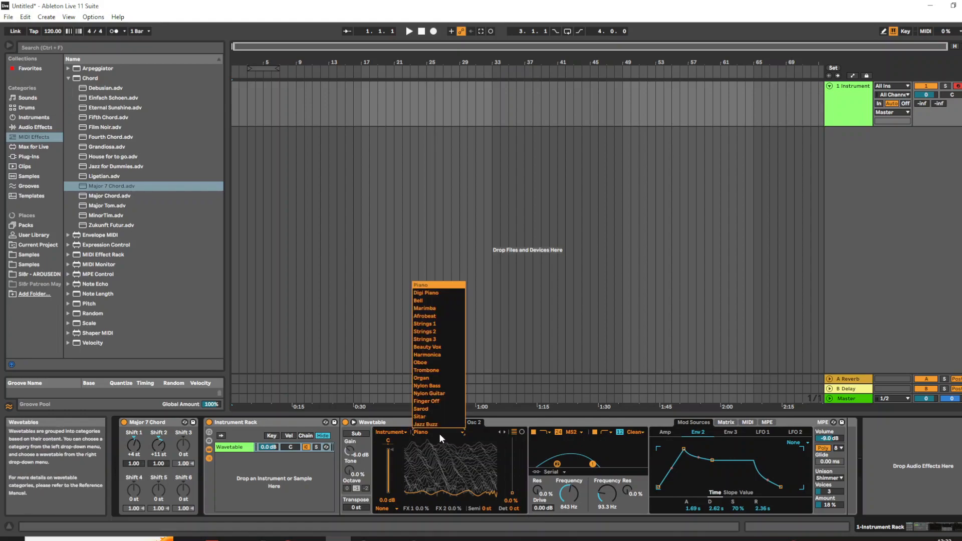
left_click(430, 393)
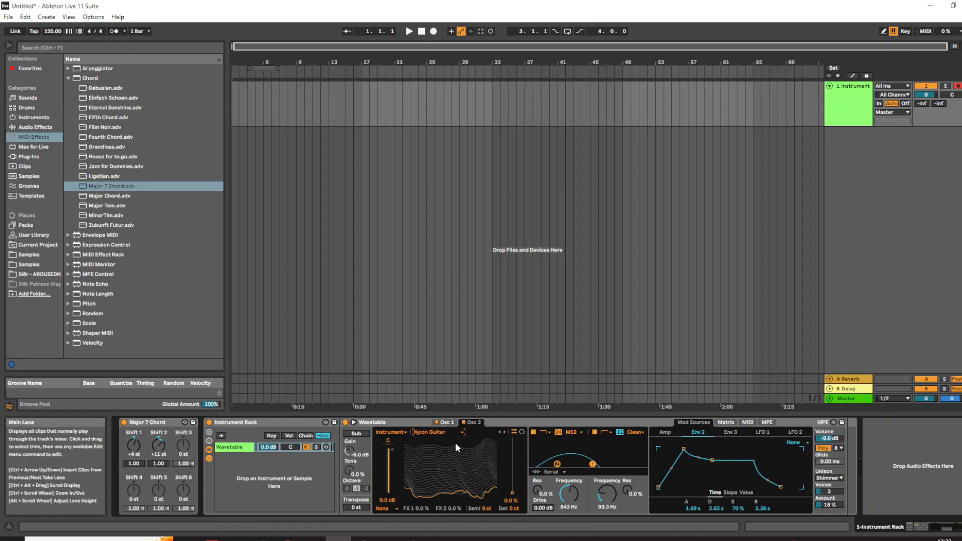
left_click_drag(512, 490, 512, 463)
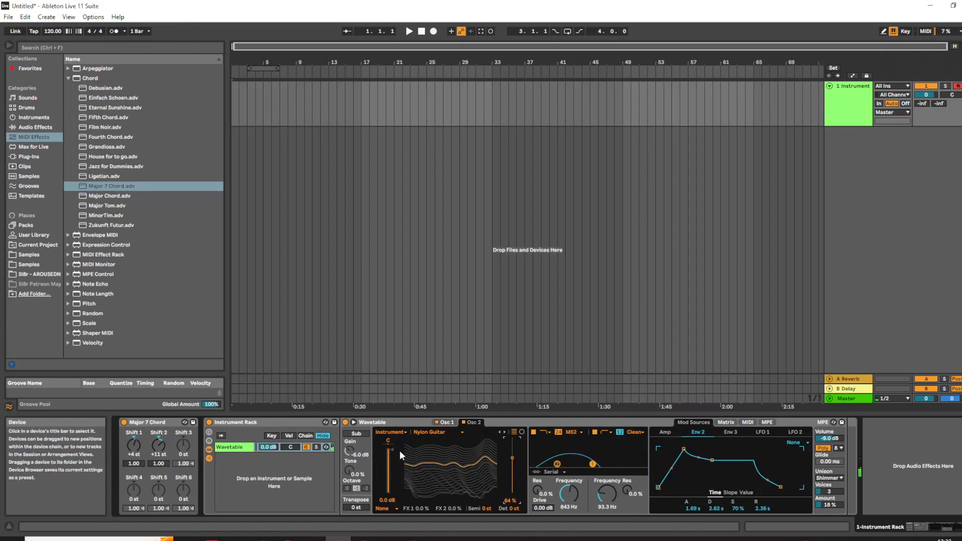
Step: Lower oscillator 1's gain
left_click(445, 423)
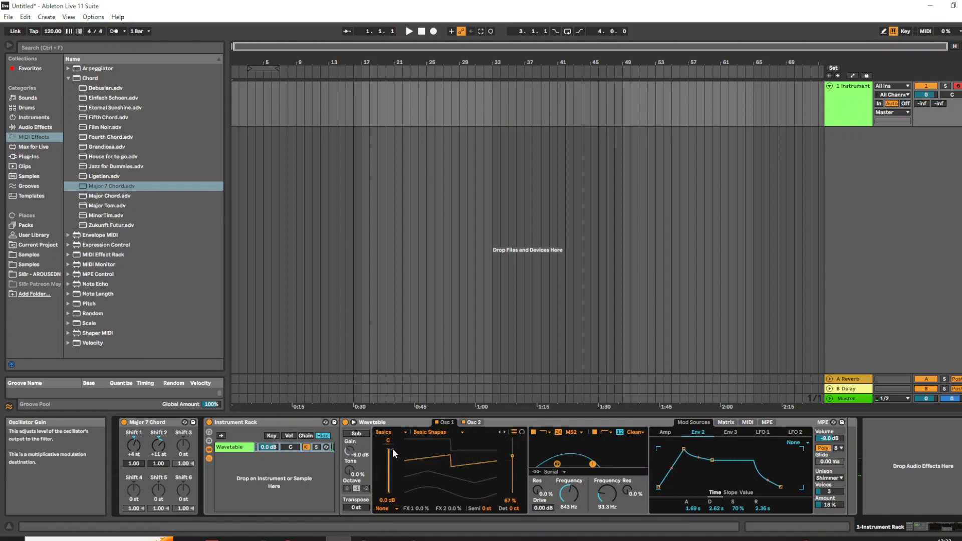
left_click_drag(389, 469, 392, 493)
Step: Change oscillator 2's wavetable to Piano and set its wave position to 60%
left_click(472, 422)
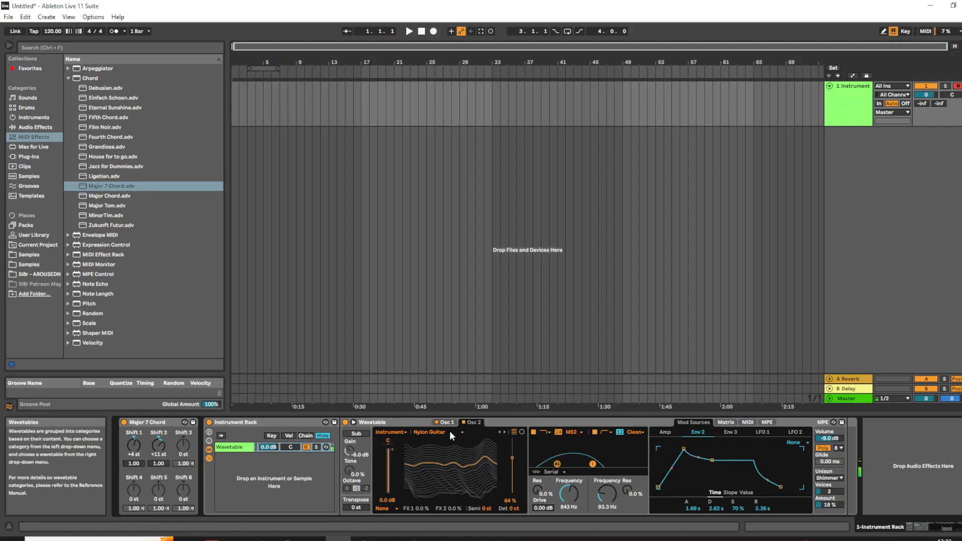
left_click(437, 430)
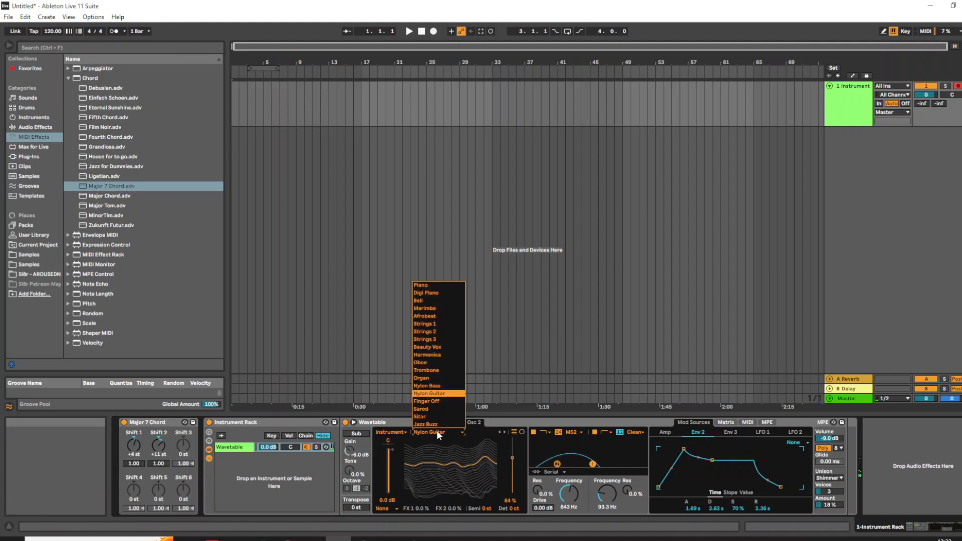
left_click(428, 285)
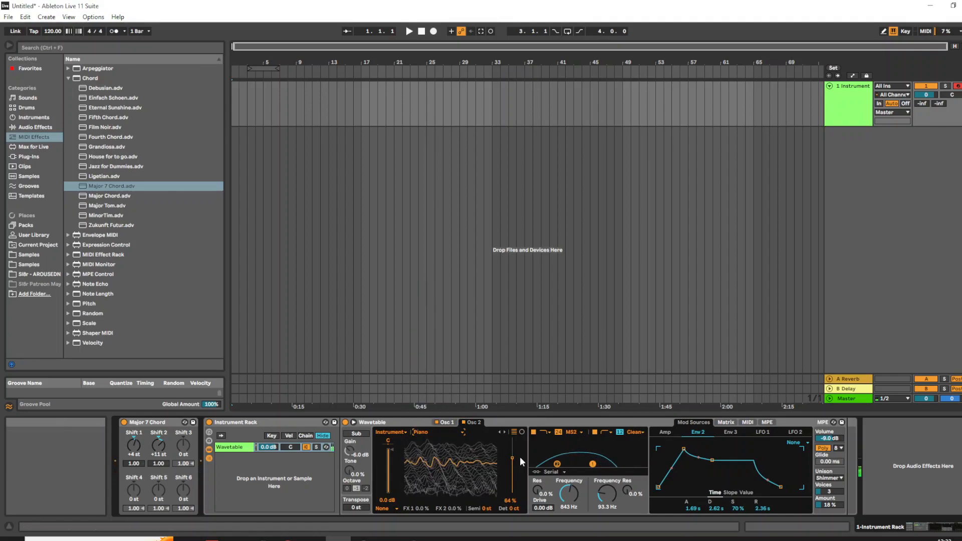
left_click_drag(513, 459, 513, 461)
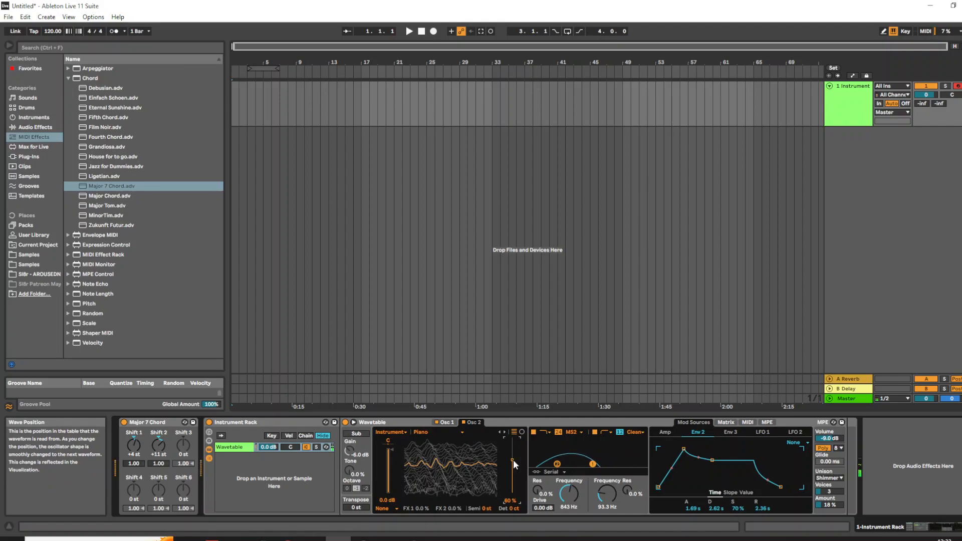
Step: Set the Env 2 modulation amount on Filter 1 Freq to 27
left_click(728, 423)
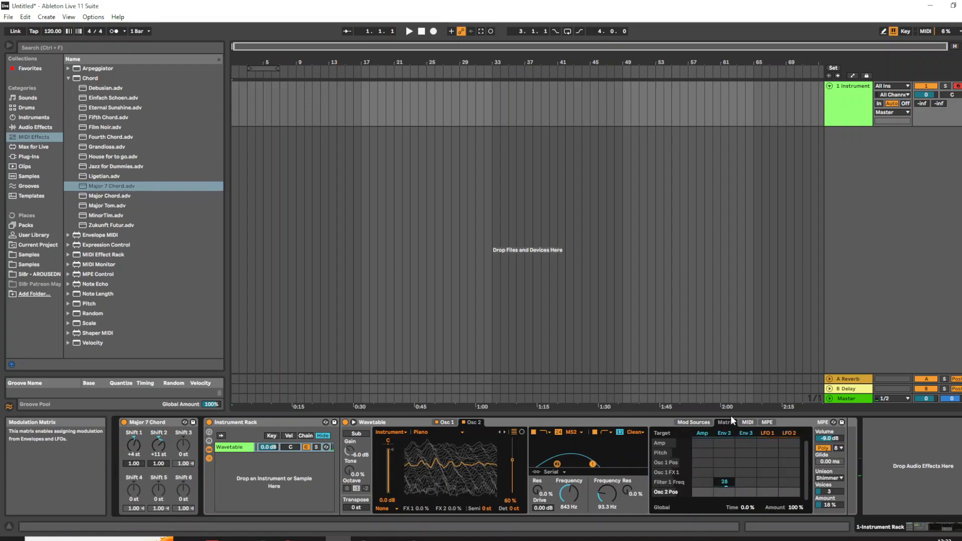
left_click(725, 482)
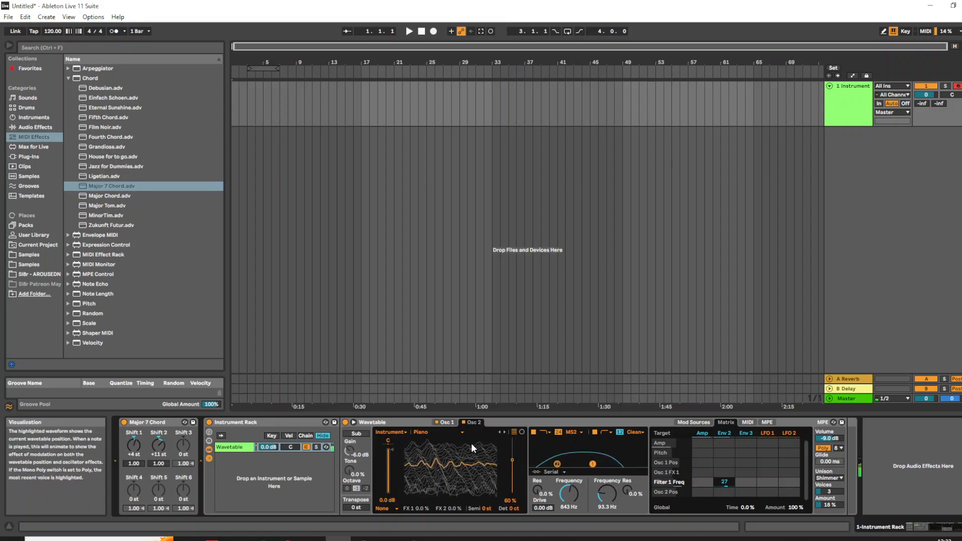
Step: Raise oscillator 1's gain to 0.0 dB and compare it with oscillator 2's settings
left_click(447, 423)
left_click(386, 478)
left_click_drag(387, 478, 386, 452)
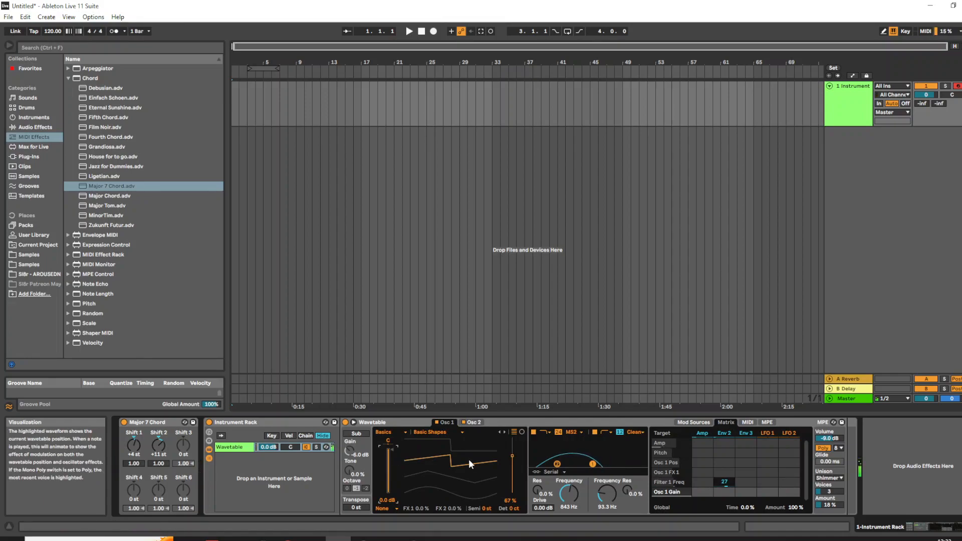
left_click(473, 424)
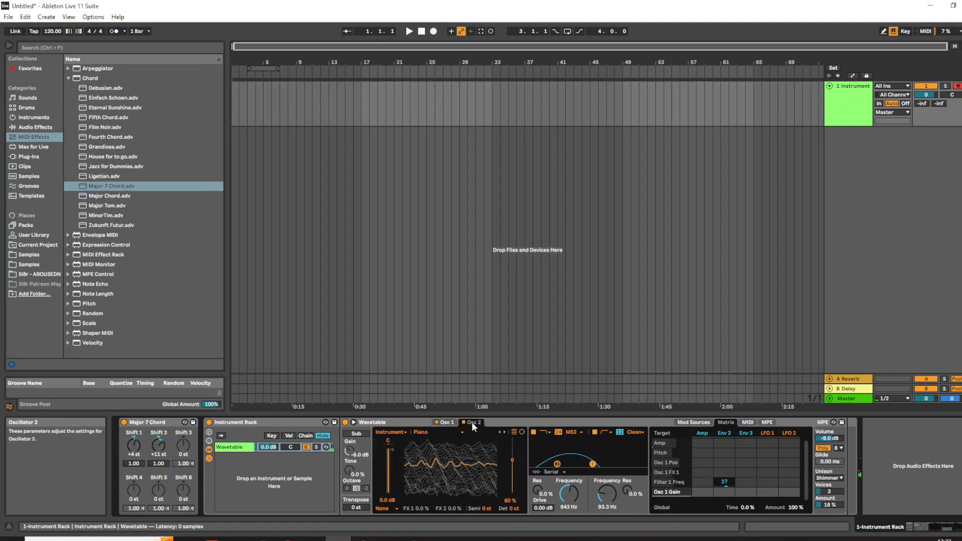
Step: Try the FM effect mode on oscillator 1 with different Tune and Amt values, and reset both to 0%
left_click(445, 423)
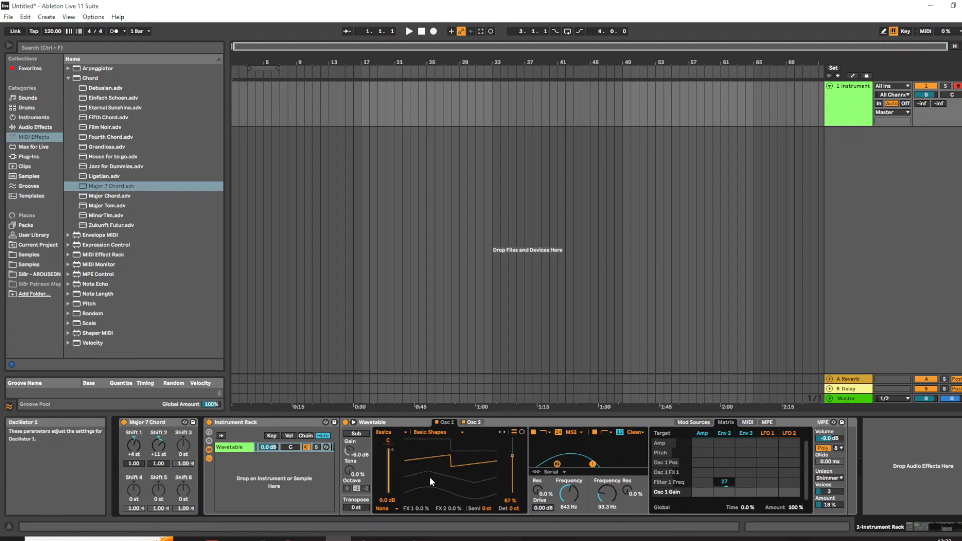
left_click(386, 508)
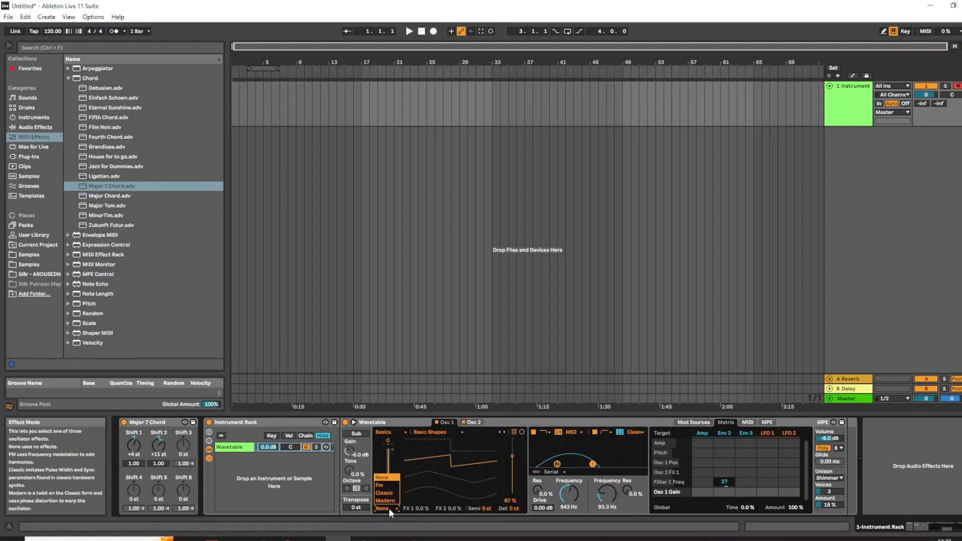
left_click(385, 485)
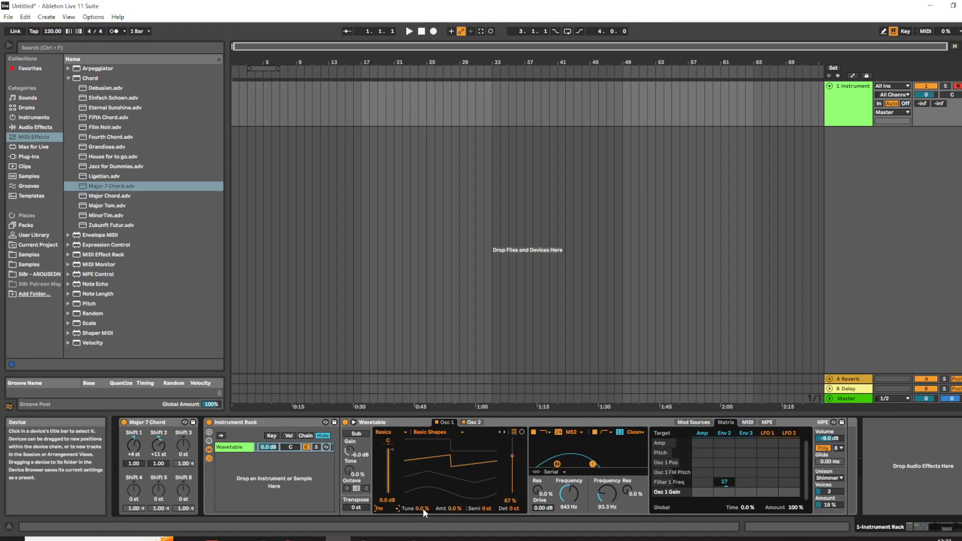
left_click(451, 508)
mouse_move(455, 508)
left_mouse_down()
mouse_move(455, 494)
mouse_move(455, 508)
mouse_move(419, 494)
mouse_move(453, 508)
left_mouse_up()
key("Delete")
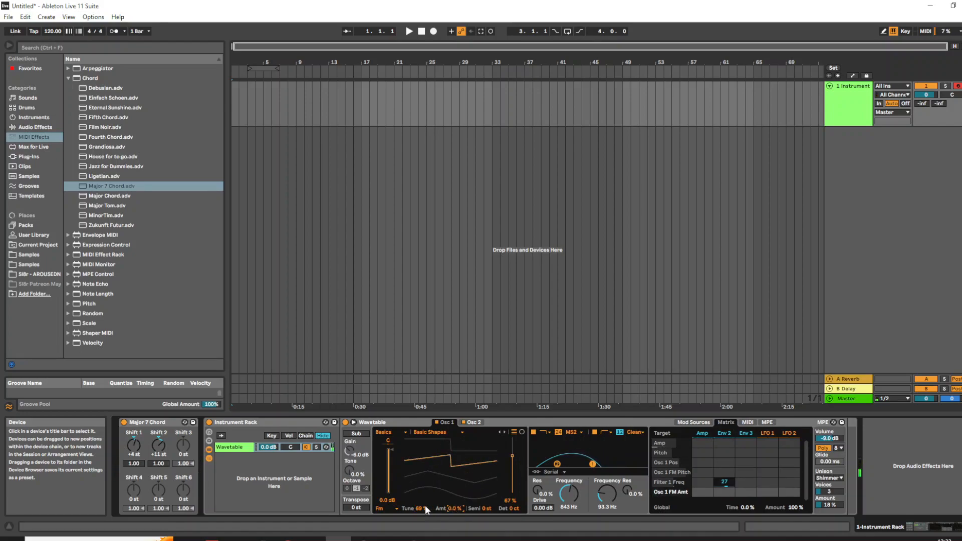
left_click(425, 506)
key("Delete")
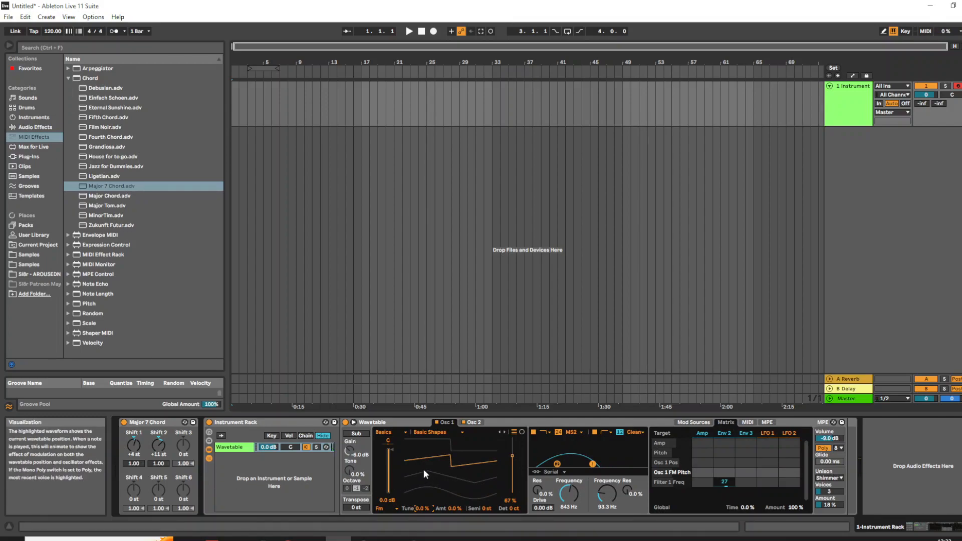
Step: Try the Classic effect mode on oscillator 1, testing its pulse width and sync and returning both to 0%
left_click(383, 508)
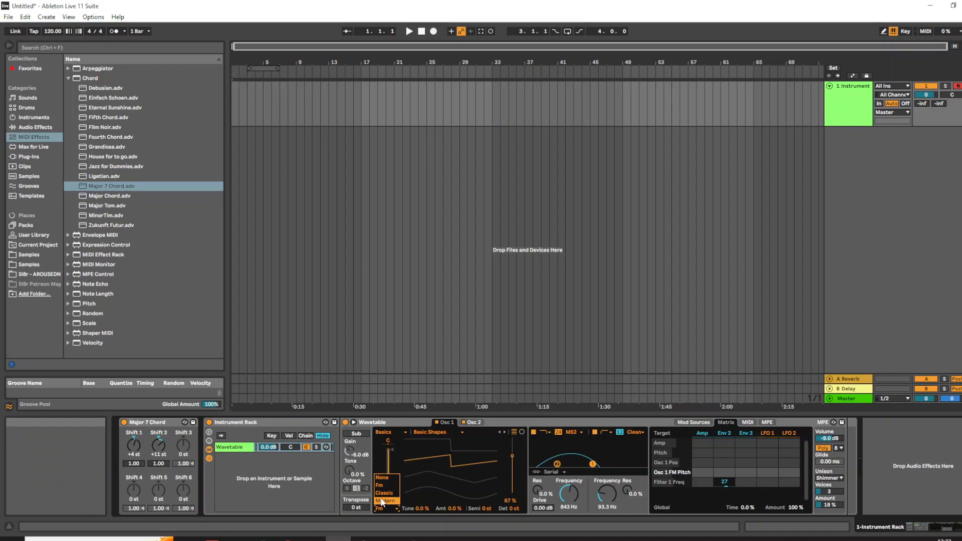
left_click(383, 494)
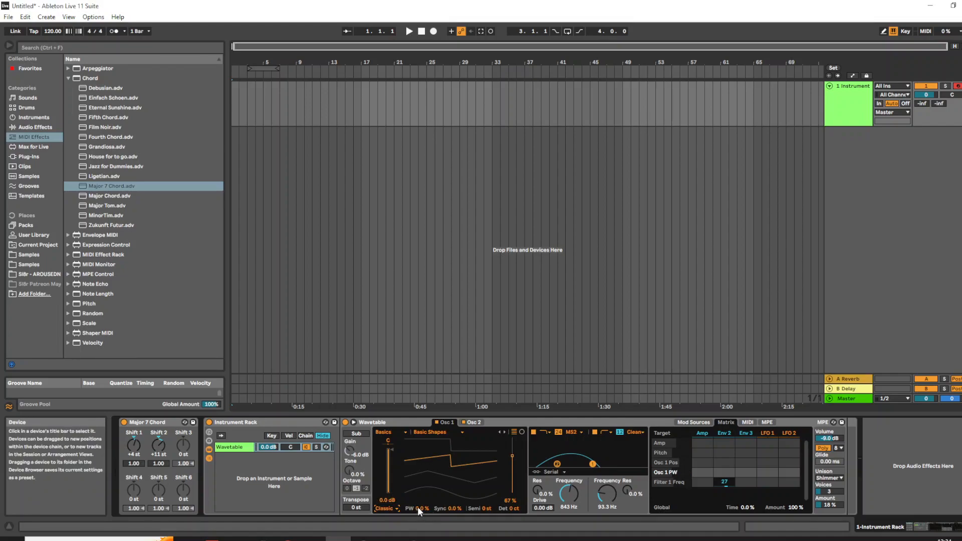
left_click_drag(420, 506, 456, 509)
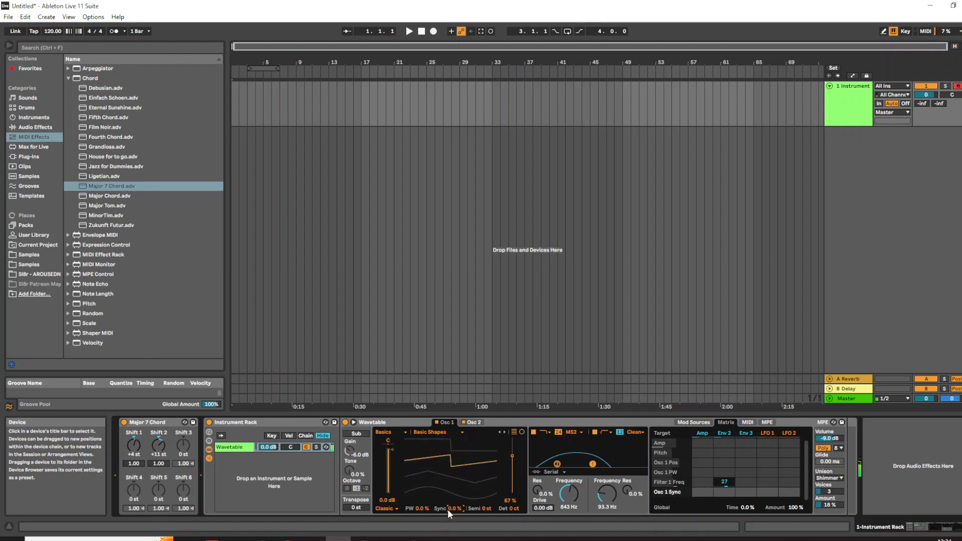
Step: Switch oscillator 1's effect mode to Modern, try out Warp and Fold, and return both to 0%
left_click(386, 508)
left_click(386, 505)
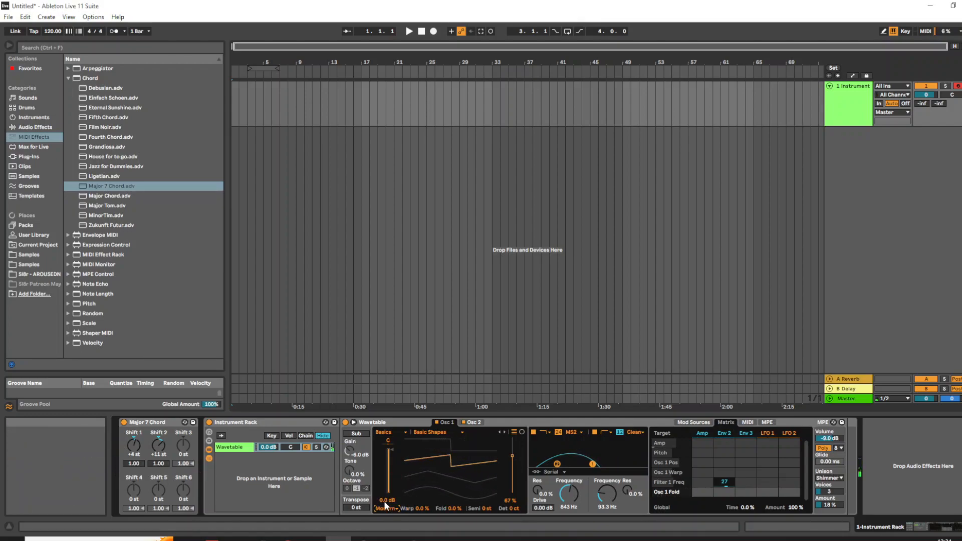
left_click_drag(421, 509, 421, 471)
left_click_drag(453, 509, 454, 492)
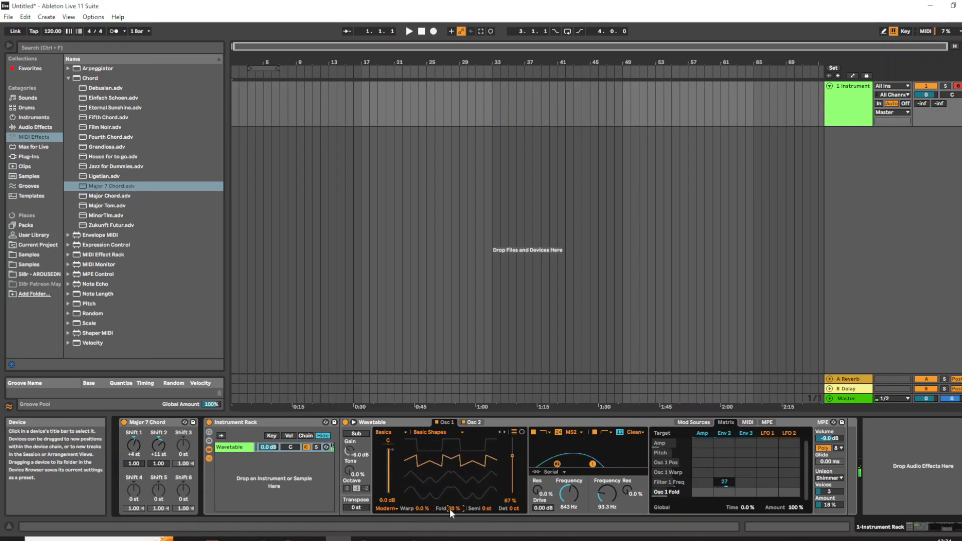
mouse_move(452, 508)
left_mouse_down()
mouse_move(453, 481)
mouse_move(455, 520)
left_mouse_up()
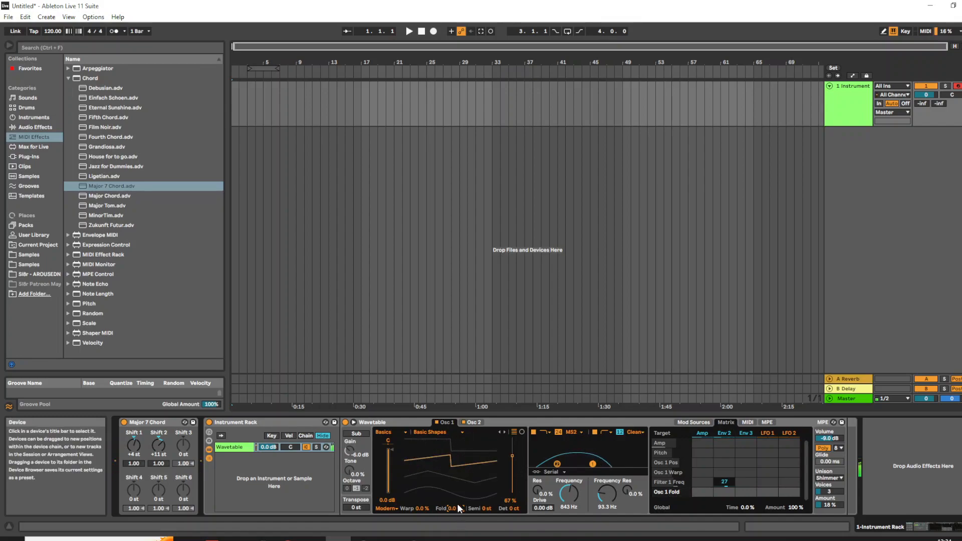
Step: Set oscillator 2's effect mode to Classic with a pulse width of 42%
left_click(473, 423)
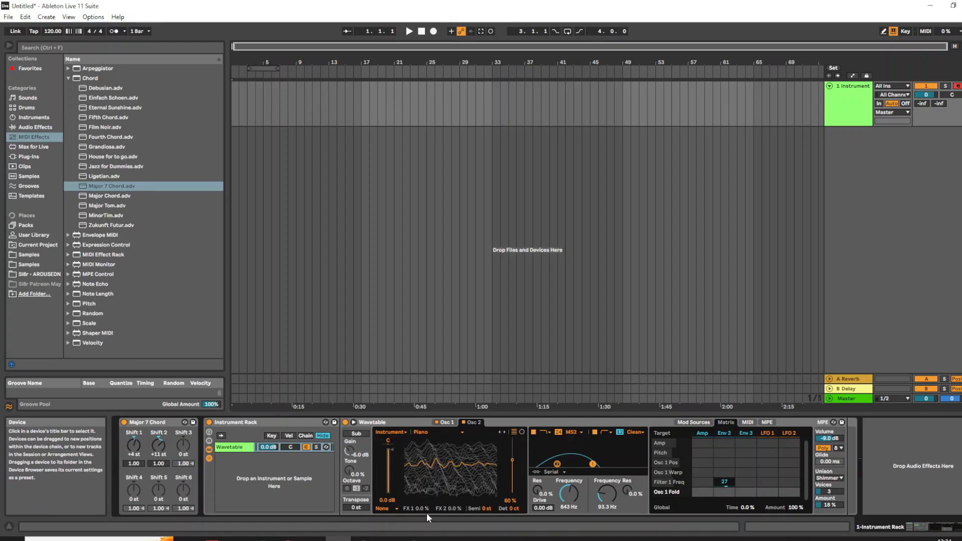
left_click(383, 508)
left_click(387, 495)
left_click_drag(420, 509, 420, 488)
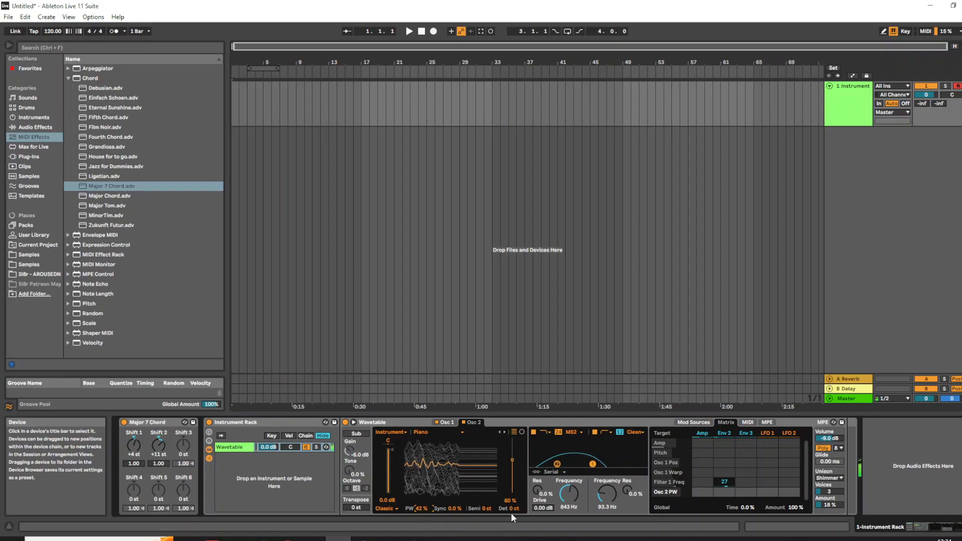
Step: Set Env 3's attack time to 4.27 s and raise its sustain to 61%
left_click(694, 422)
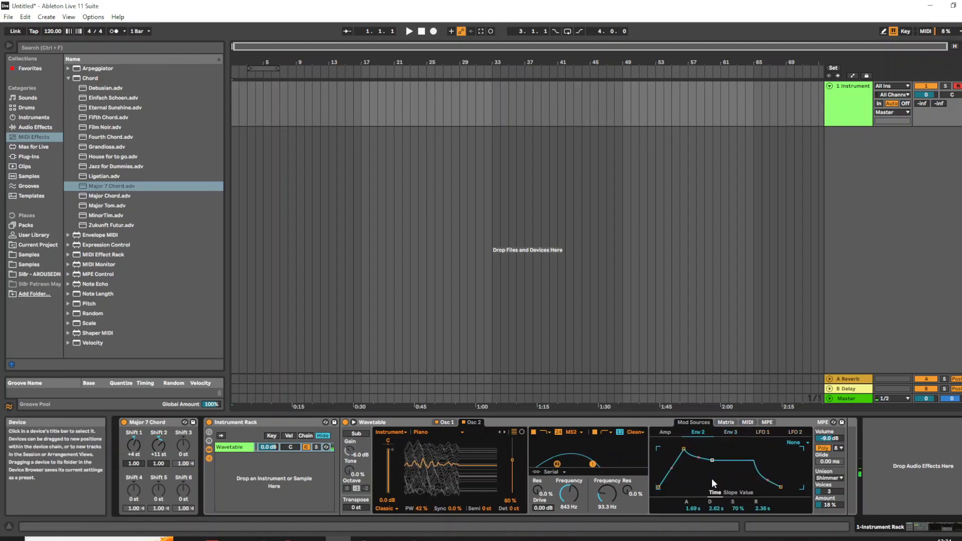
left_click(730, 432)
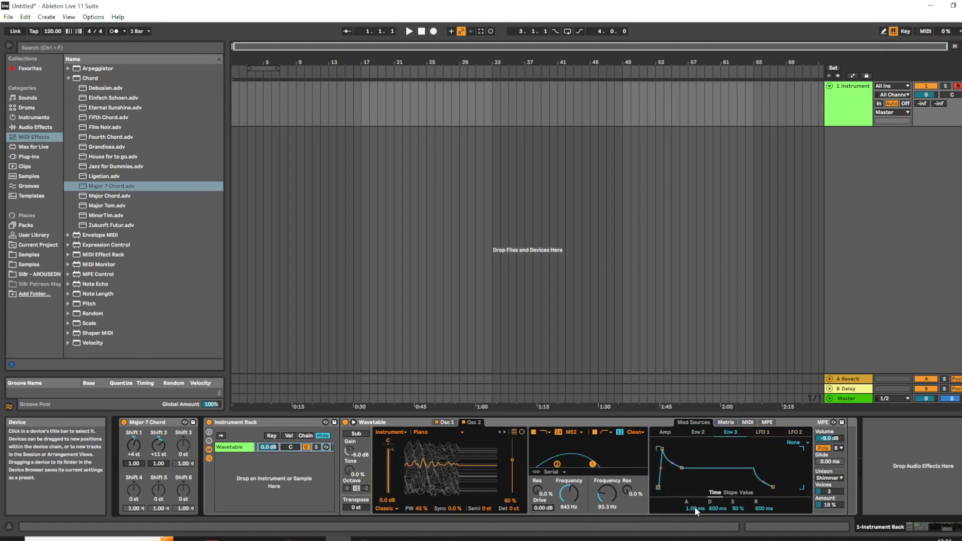
left_click_drag(693, 509, 693, 470)
left_click_drag(737, 508, 738, 503)
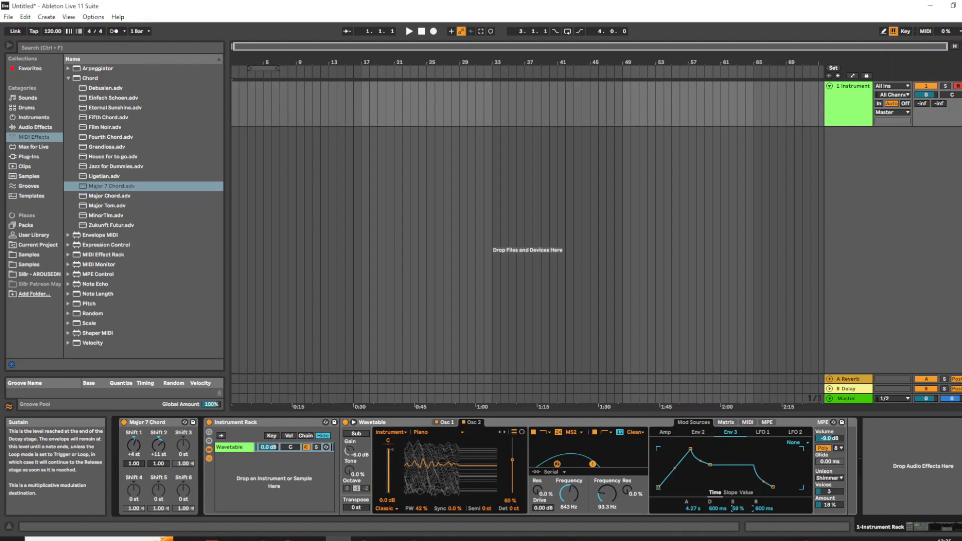
Step: Modulate oscillator 2's pulse width with Env 3 by an amount of 52
left_click(726, 423)
left_click(415, 510)
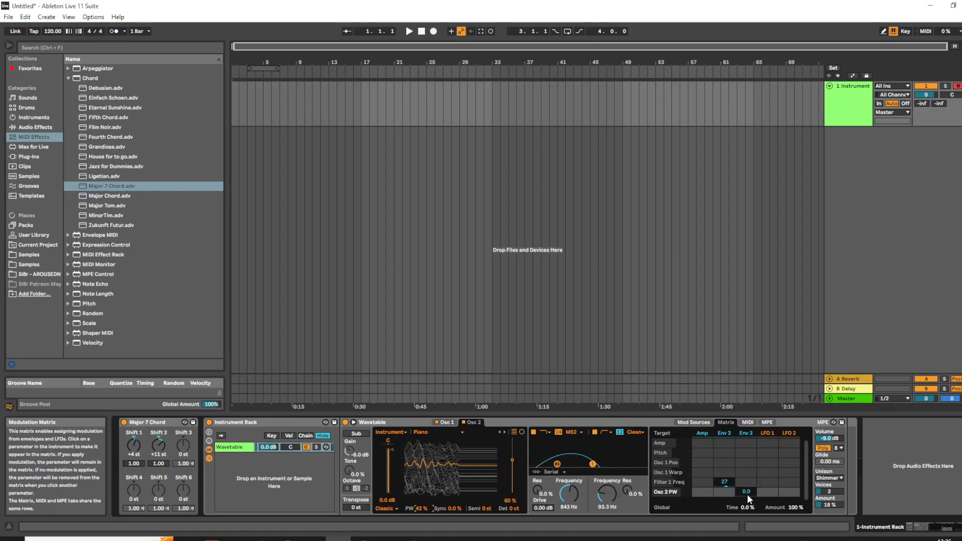
left_click_drag(746, 492, 746, 481)
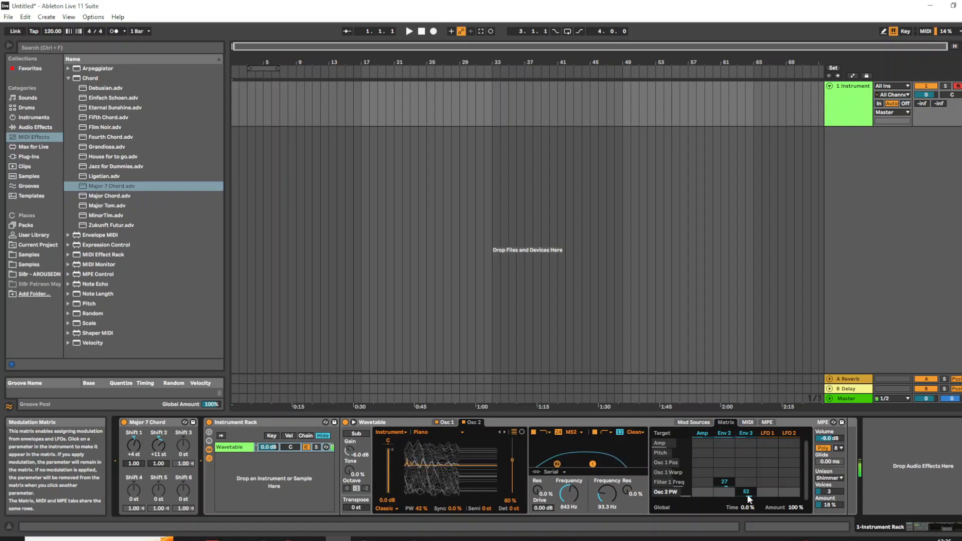
left_click(746, 482)
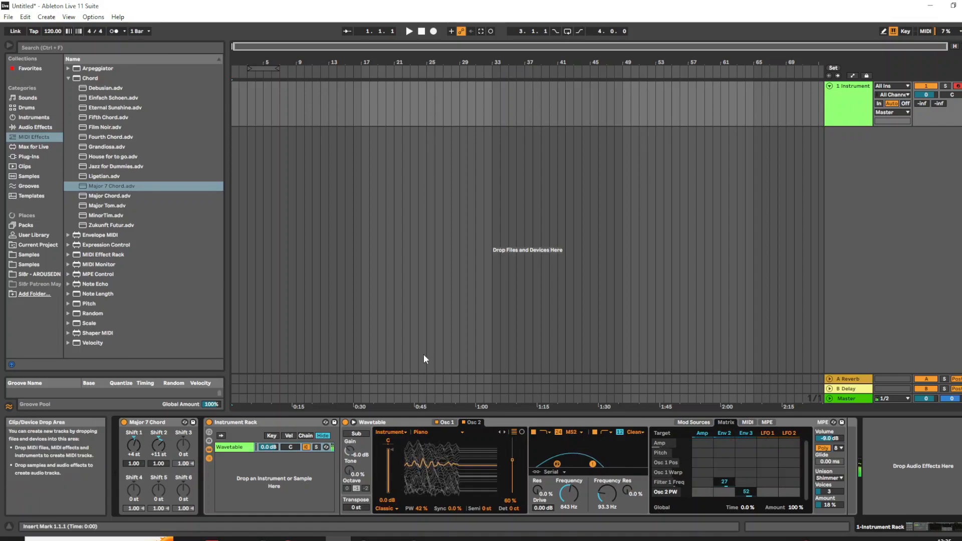
Step: Set Env 3's slopes to 4.7% attack, -41% decay and 30% release, with sustain at 48% and the initial value at 0%
left_click(682, 422)
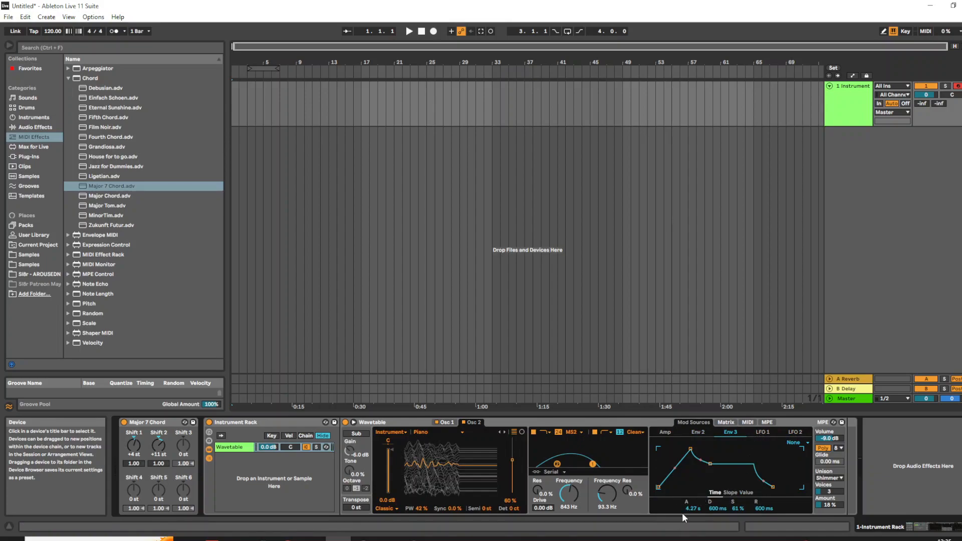
left_click(731, 493)
left_click(726, 492)
left_click_drag(692, 509, 760, 517)
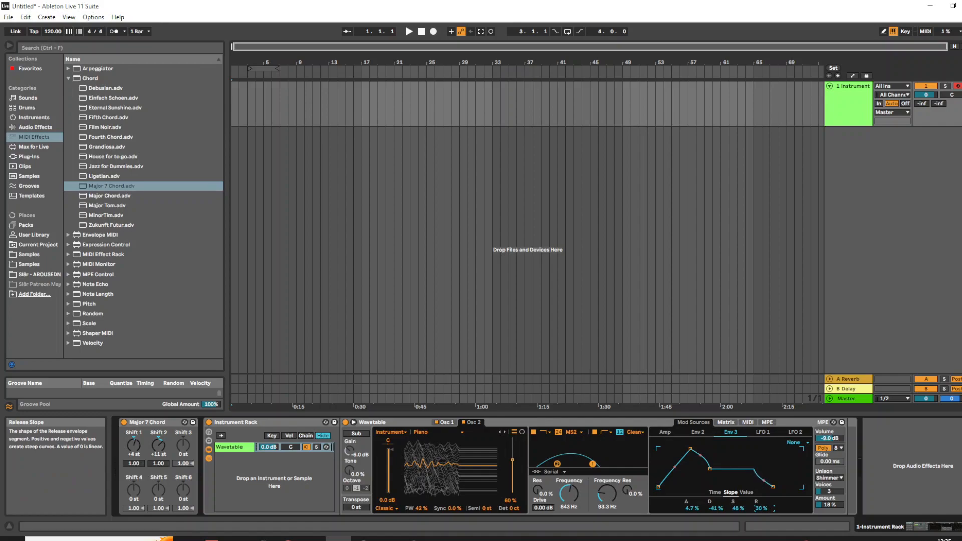
left_click(746, 493)
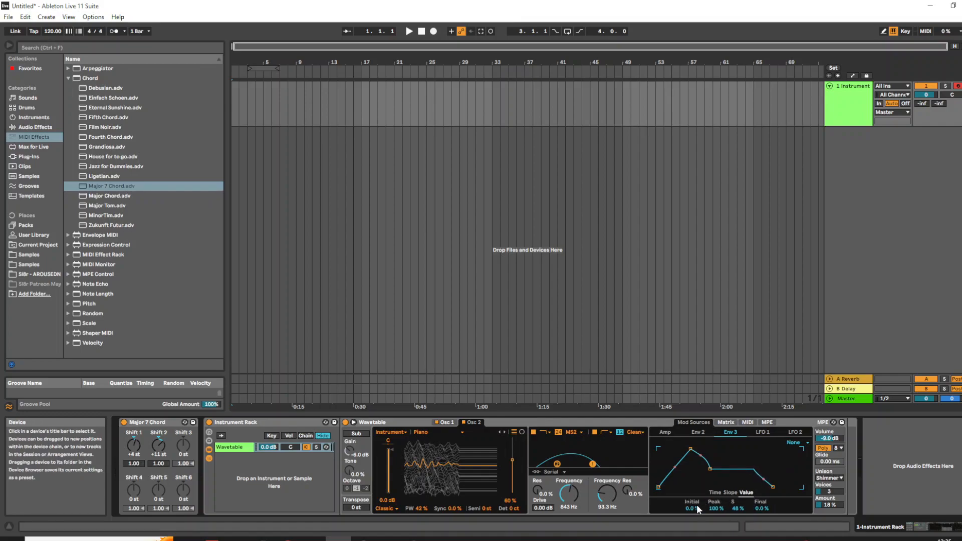
mouse_move(699, 510)
left_mouse_down()
mouse_move(699, 486)
mouse_move(707, 533)
mouse_move(712, 481)
mouse_move(693, 526)
left_mouse_up()
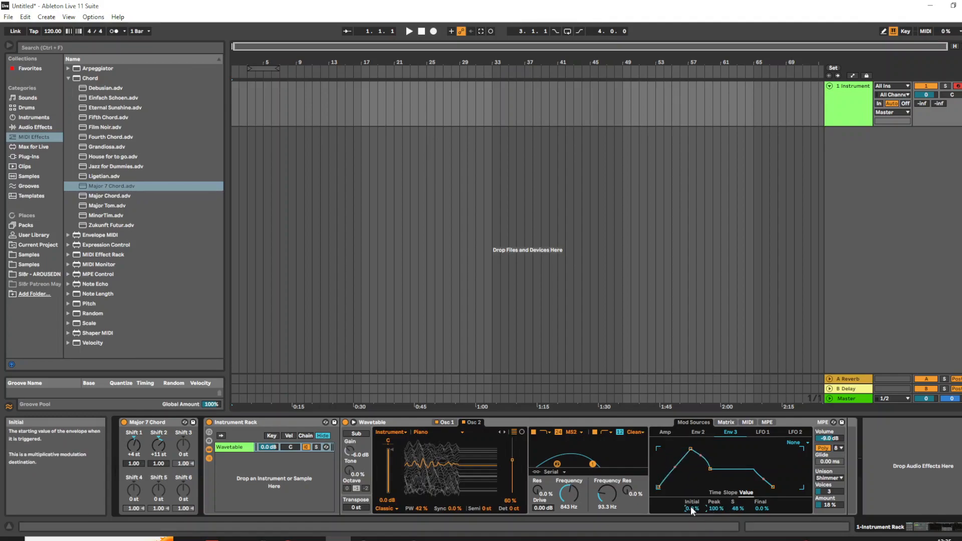
Step: Modulate oscillator 1's Warp with LFO 1 by an amount of 16
left_click(762, 433)
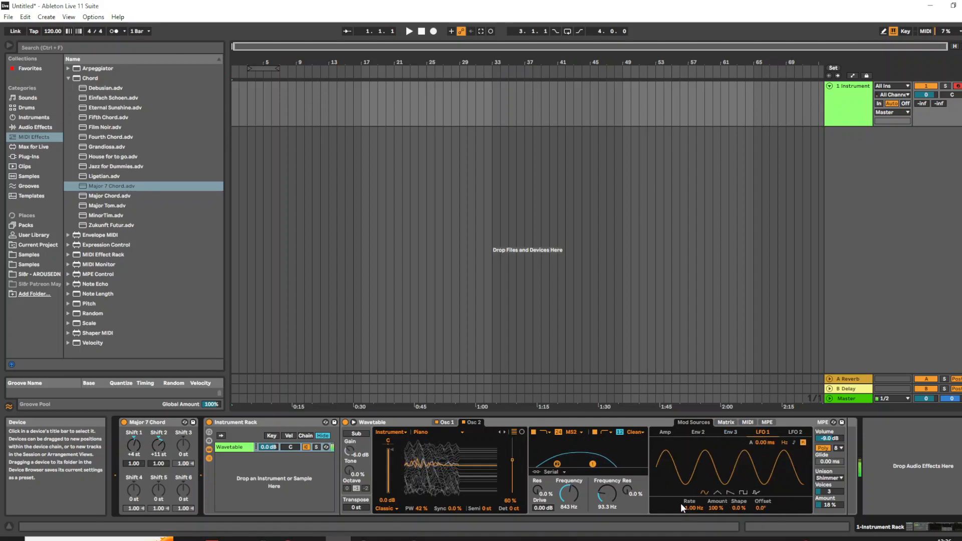
left_click(444, 424)
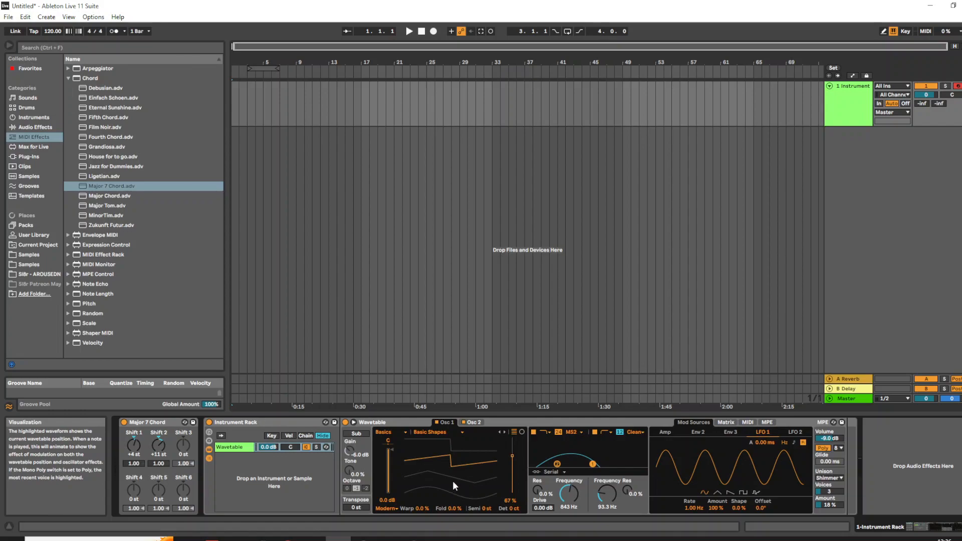
left_click(730, 422)
left_click(425, 505)
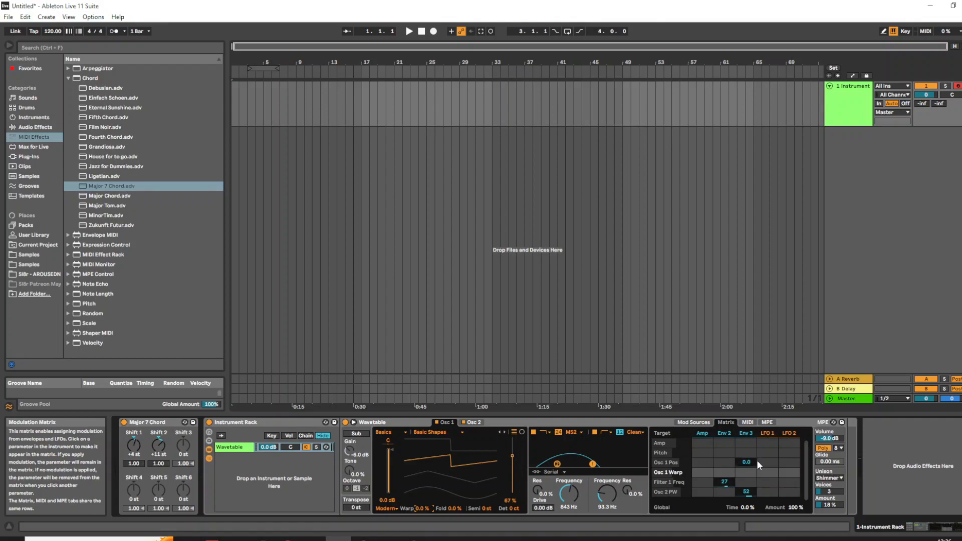
left_click_drag(762, 473, 762, 467)
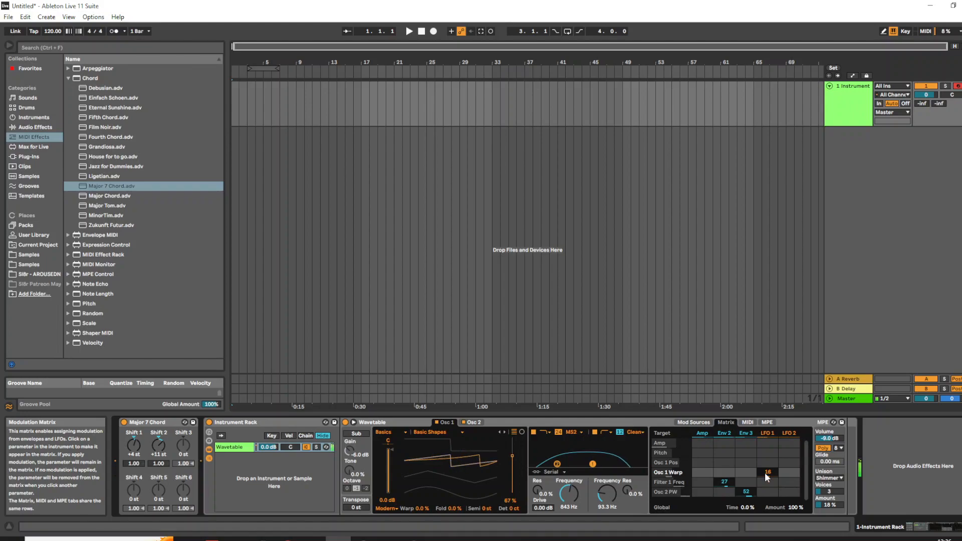
Step: Set LFO 1's rate to 0.29 Hz and its amount to 38%
left_click(694, 423)
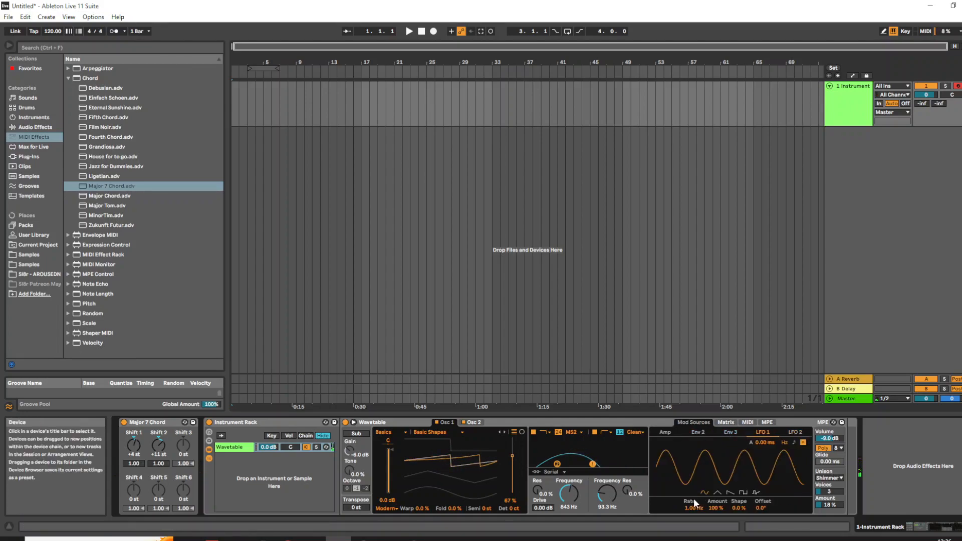
left_click_drag(695, 503, 694, 528)
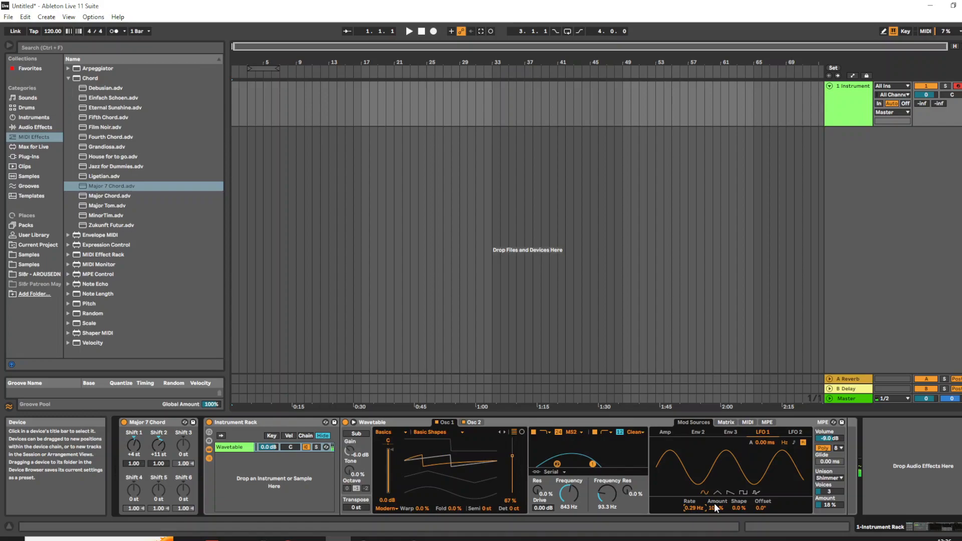
left_click_drag(716, 509, 715, 539)
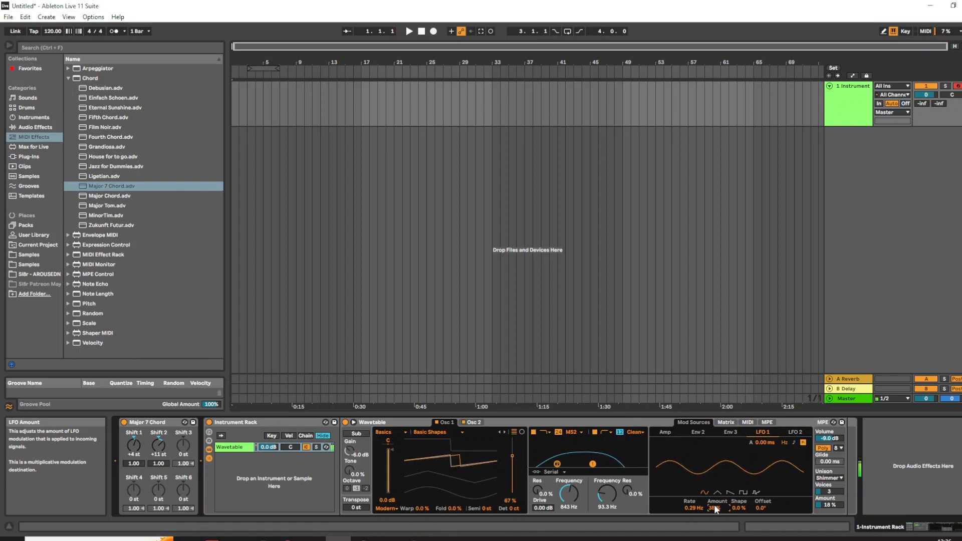
Step: Increase LFO 1's modulation amount on oscillator 1's Warp to 31 and return to the LFO 1 settings
left_click(728, 423)
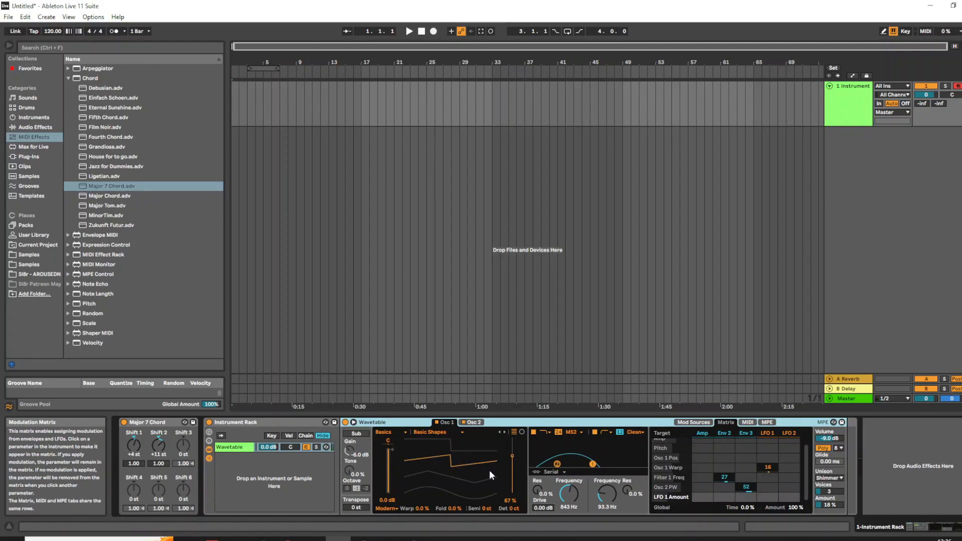
left_click(768, 468)
left_click_drag(768, 468, 769, 451)
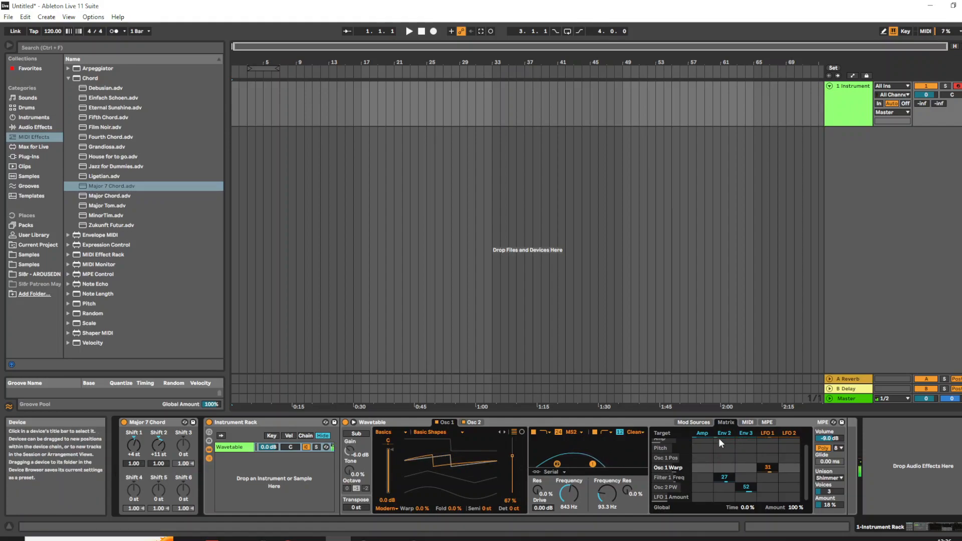
left_click(693, 422)
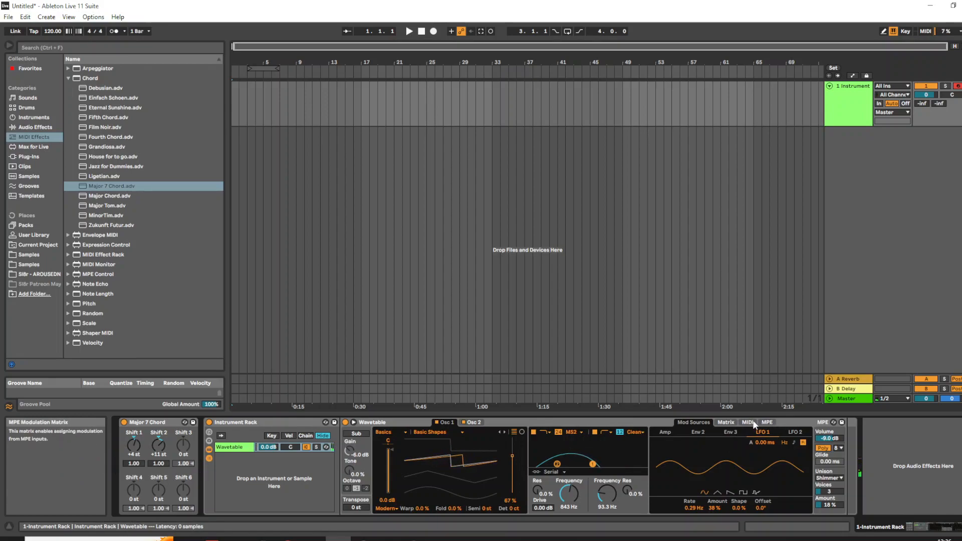
Step: Check the modulation matrix, and set LFO 2's rate to 0.14 Hz
left_click(725, 422)
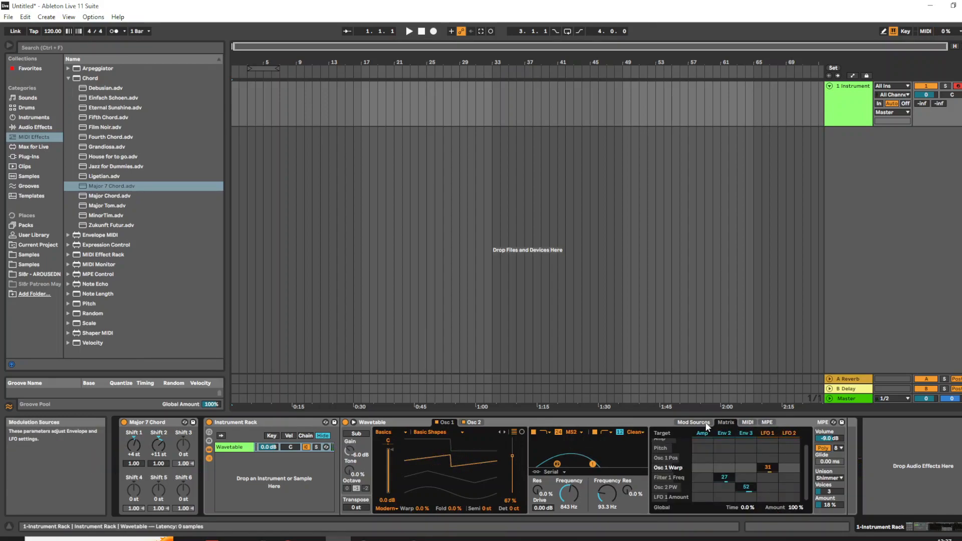
left_click(707, 424)
left_click(795, 433)
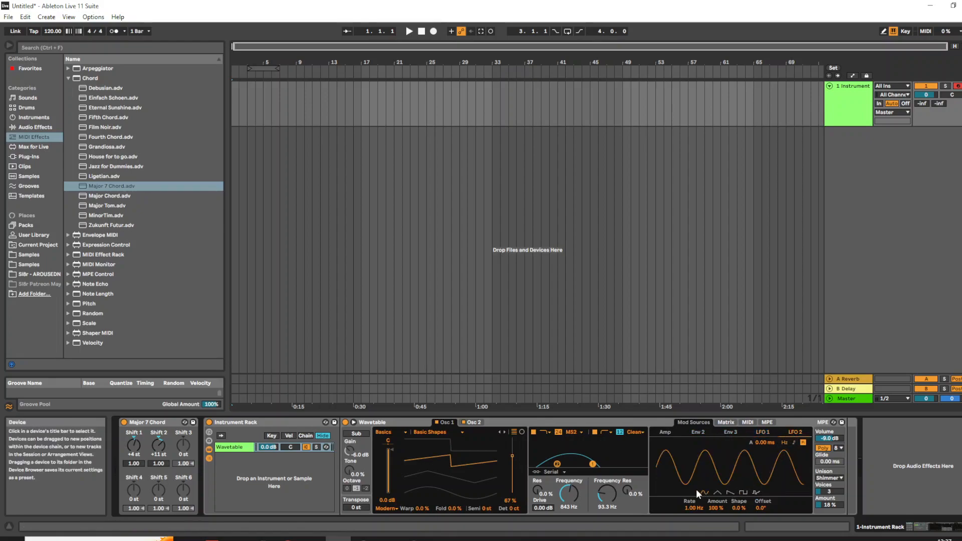
mouse_move(689, 509)
left_mouse_down()
mouse_move(690, 536)
mouse_move(689, 528)
left_mouse_up()
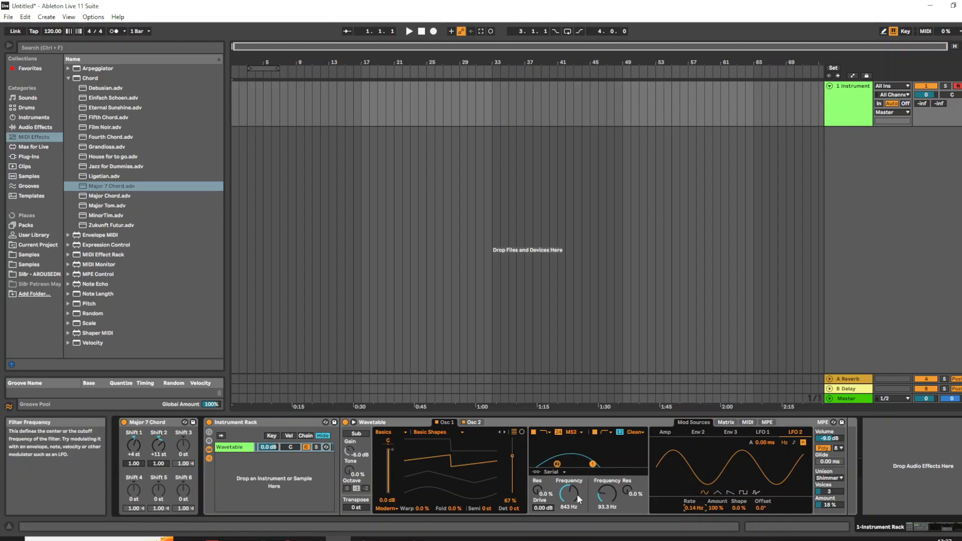
Step: Modulate filter 1's frequency with LFO 2 by 8.2, and set LFO 2's rate to 0.44 Hz and amount to 31%
left_click(725, 422)
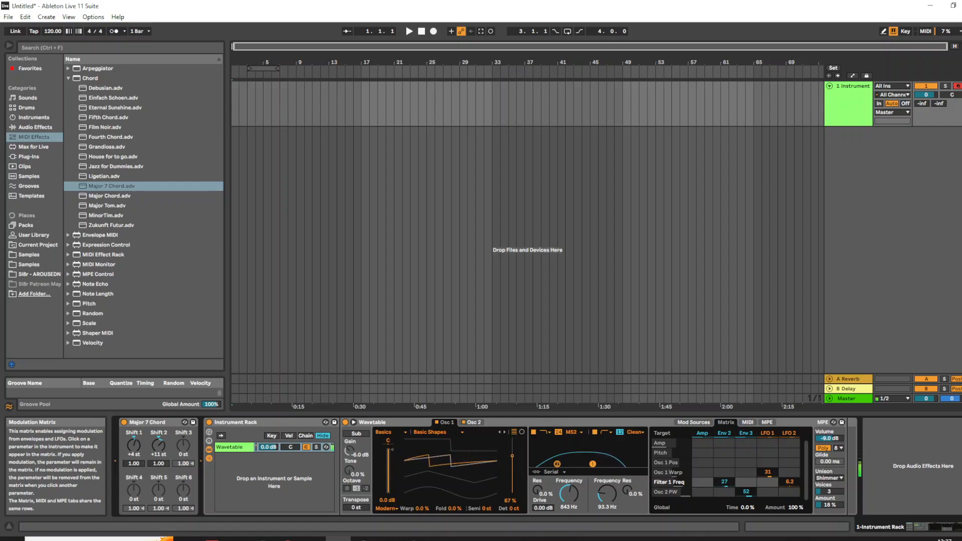
left_click(694, 422)
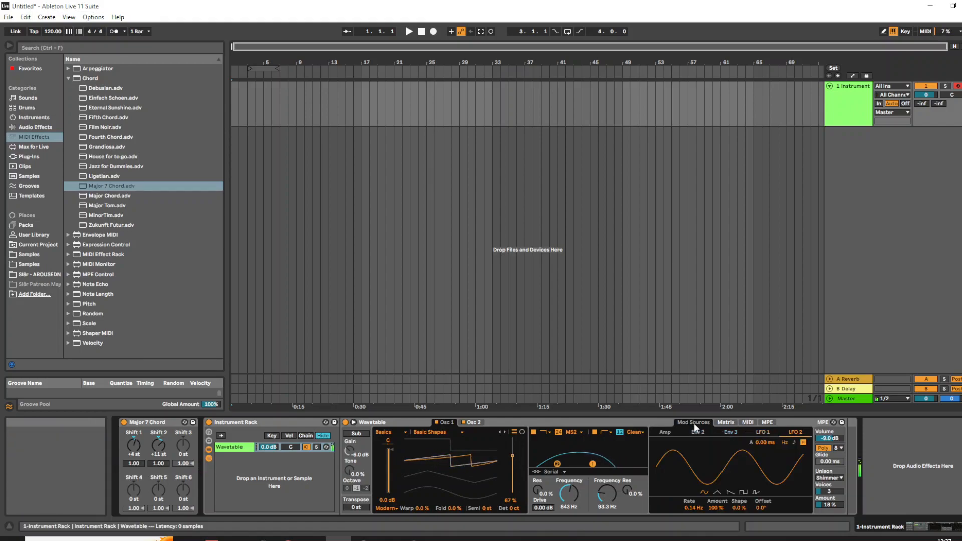
left_click_drag(689, 508, 716, 539)
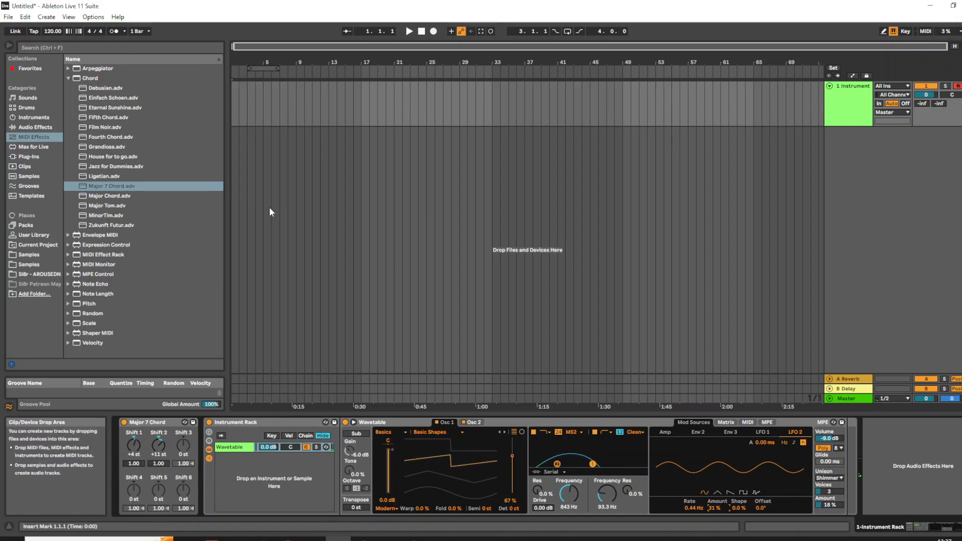
Step: Find the Wavetable instrument and add it to the Instrument Rack as a second chain
left_click(59, 49)
type("wave")
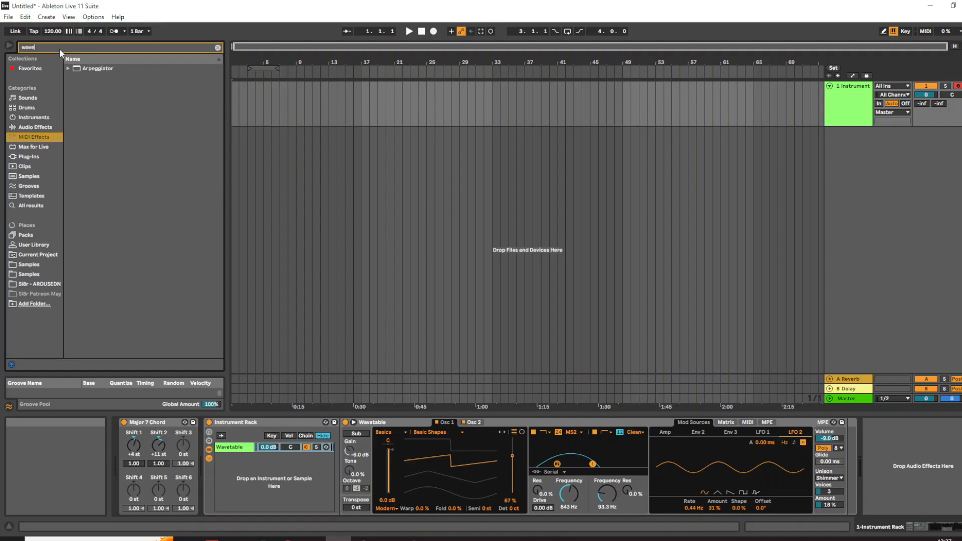
left_click(21, 117)
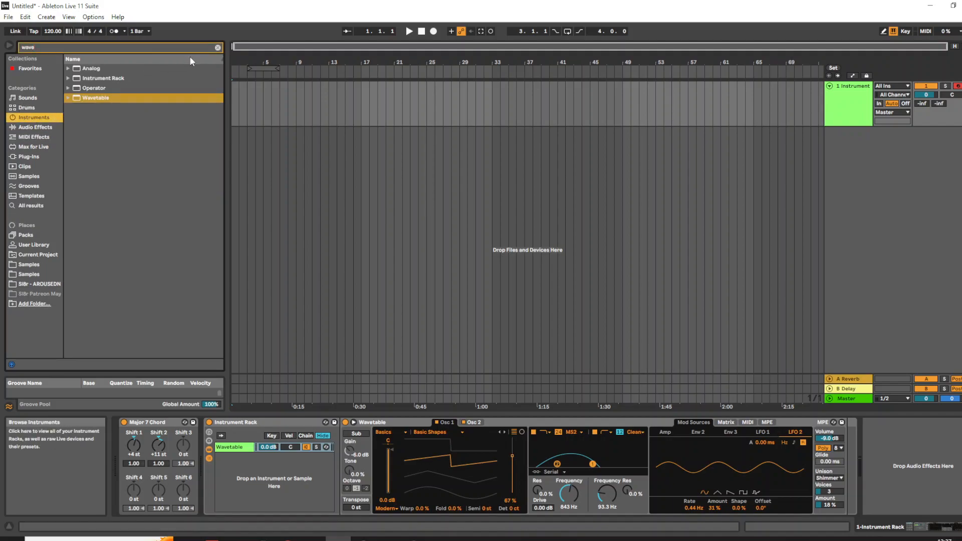
left_click_drag(108, 97, 232, 474)
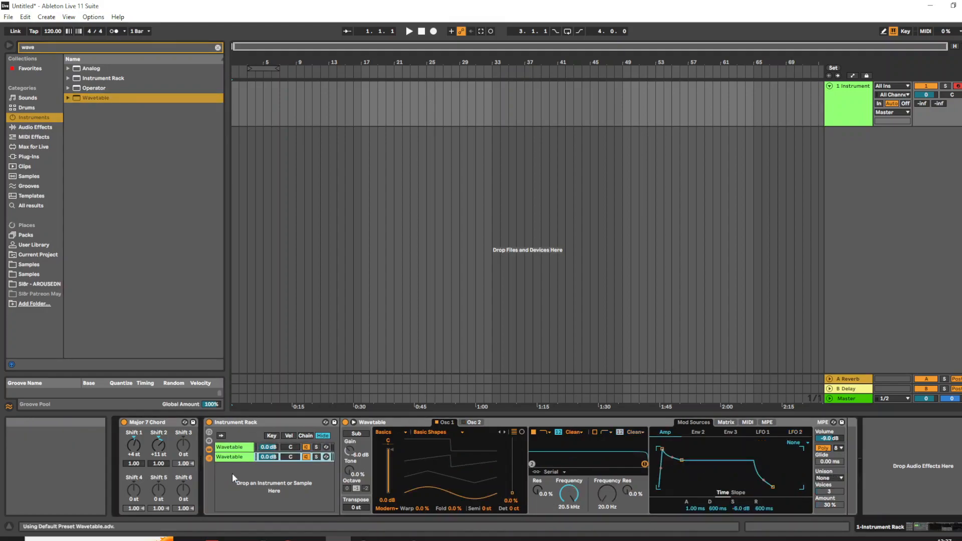
Step: Set oscillator 1 of the new Wavetable to the Pink Noise wavetable from the Noise category
left_click(385, 433)
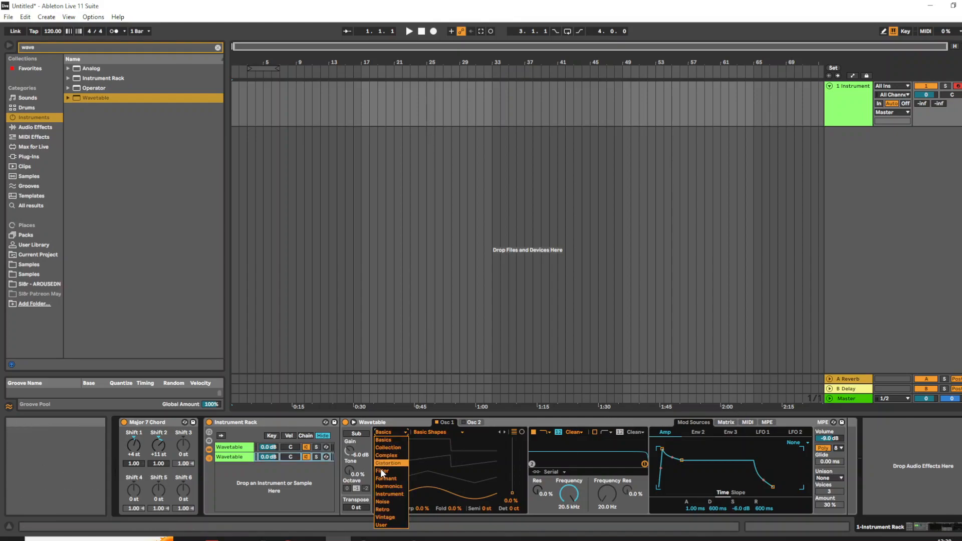
left_click(385, 500)
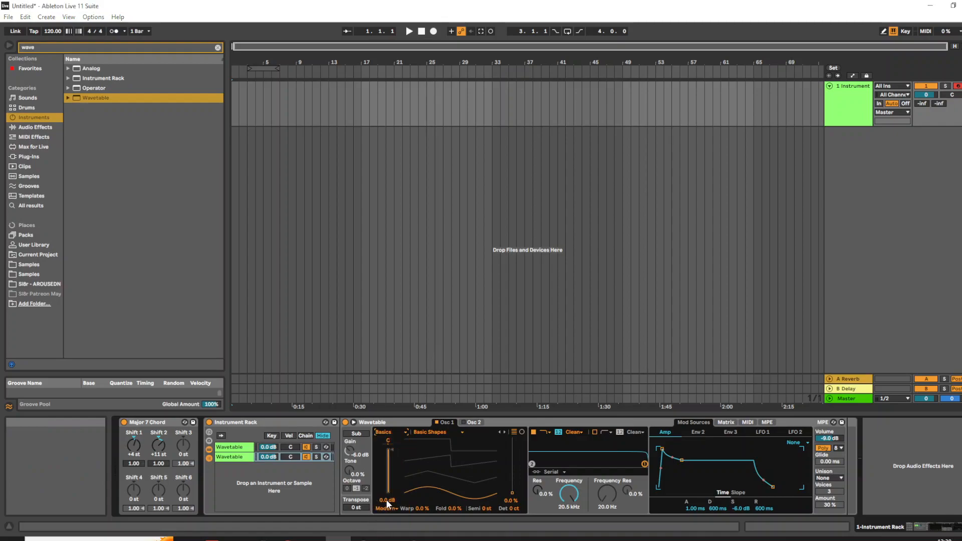
left_click(424, 435)
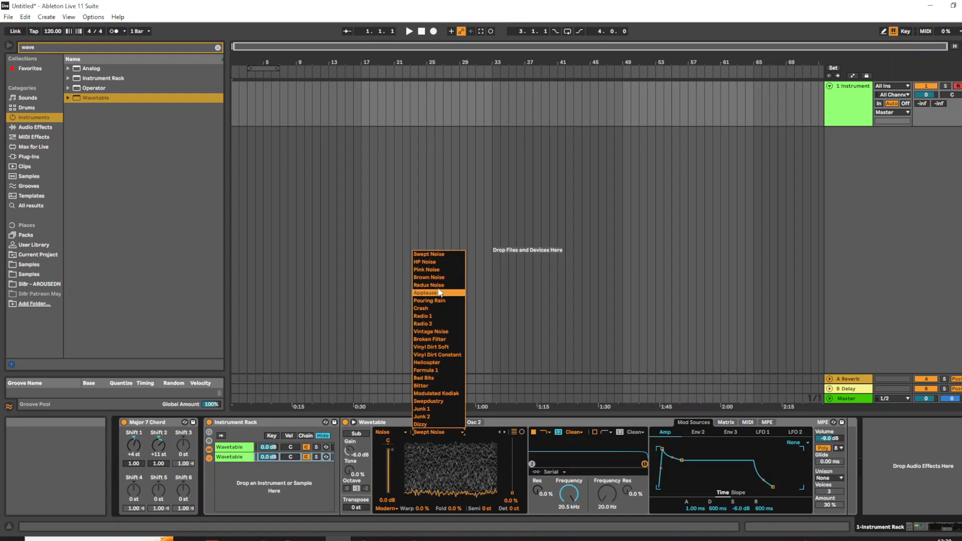
left_click(435, 271)
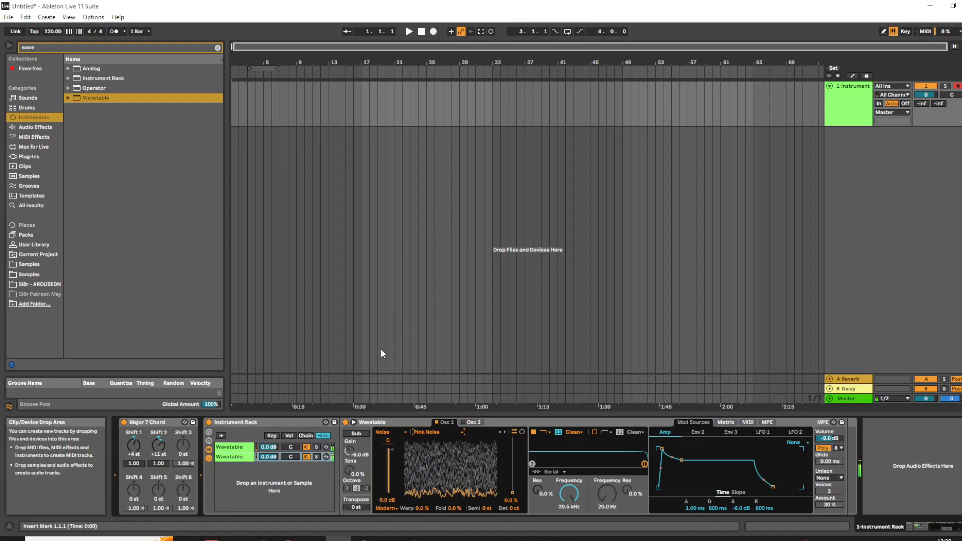
Step: Deactivate the first Wavetable chain and move the Major 7 Chord effect inside that chain, ahead of its Wavetable
left_click(305, 448)
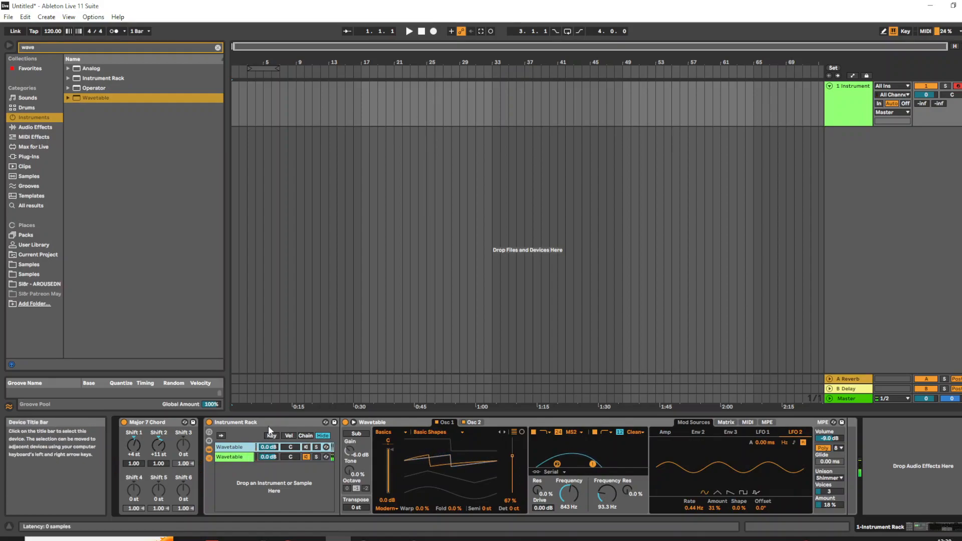
left_click(313, 424)
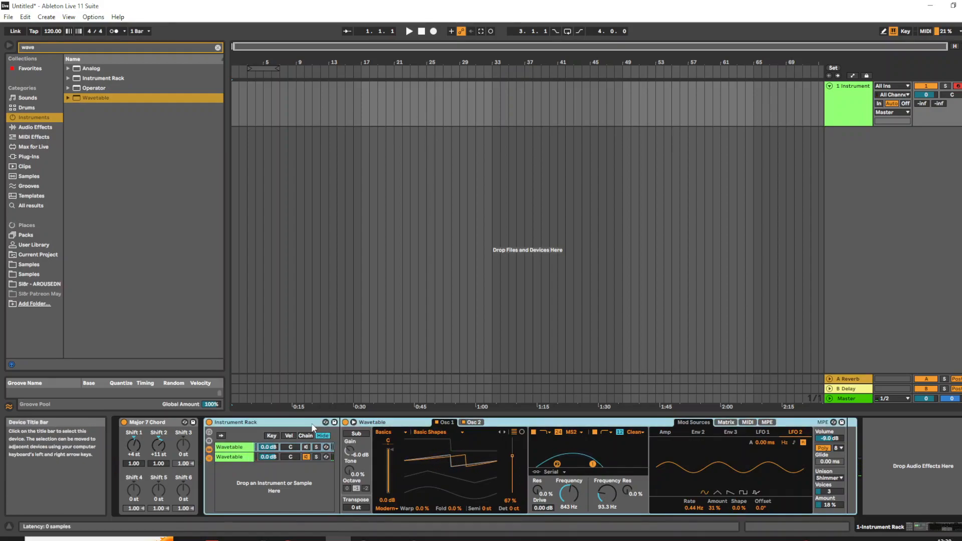
left_click(232, 447)
mouse_move(145, 423)
left_mouse_down()
mouse_move(184, 435)
mouse_move(341, 447)
left_mouse_up()
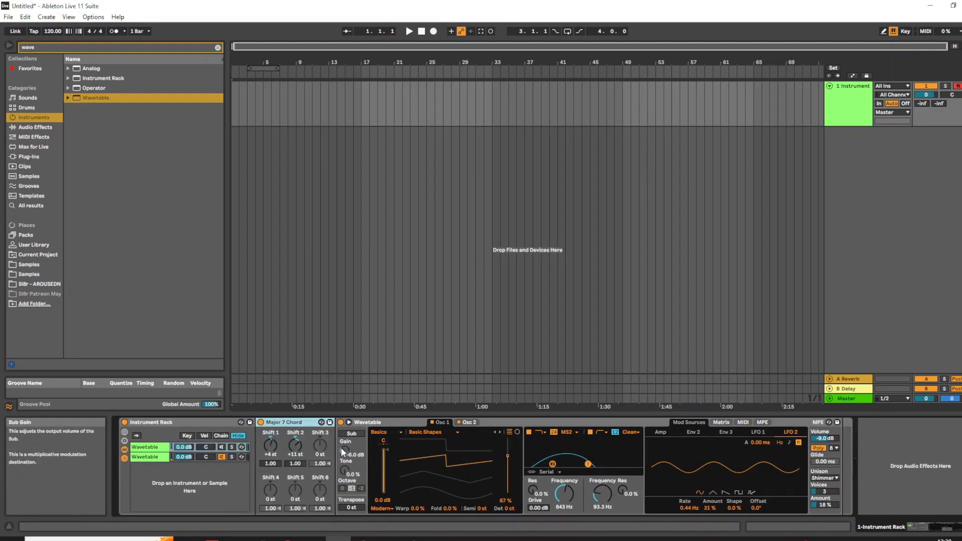
Step: Compare the devices of both rack chains and leave the noise Wavetable chain selected
left_click(162, 458)
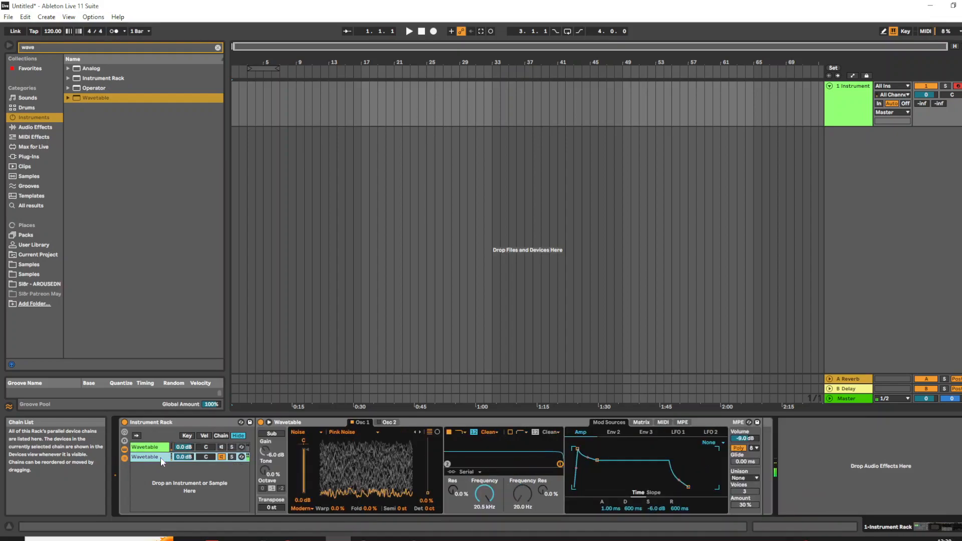
left_click(158, 448)
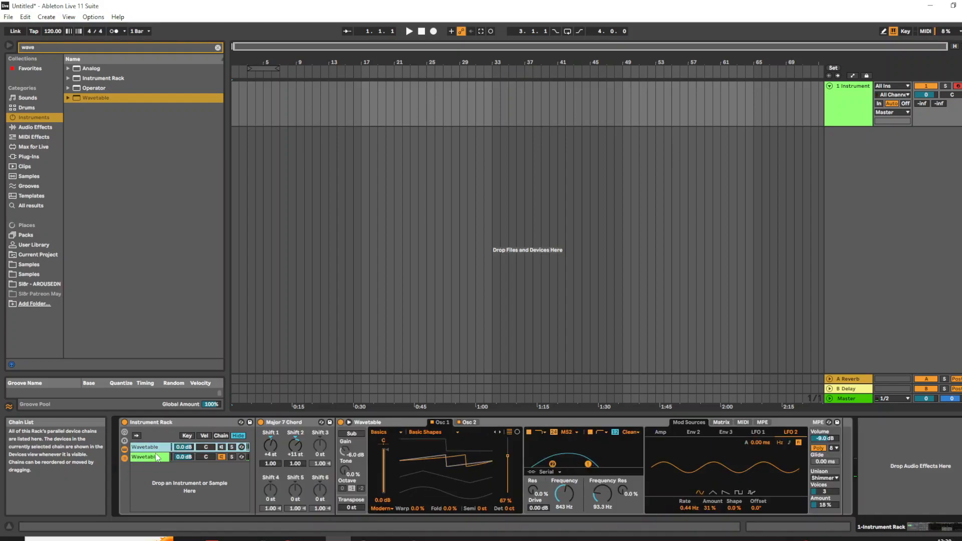
left_click(157, 458)
Step: Raise the wave position of the Pink Noise oscillator, and try the Helicopter wavetable at a slightly lower position
left_click_drag(428, 494, 428, 457)
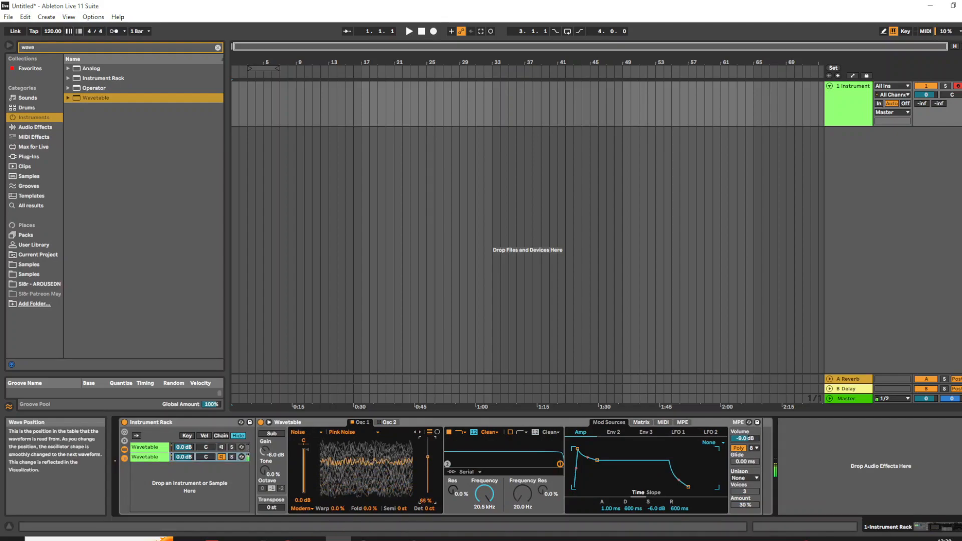
left_click(351, 433)
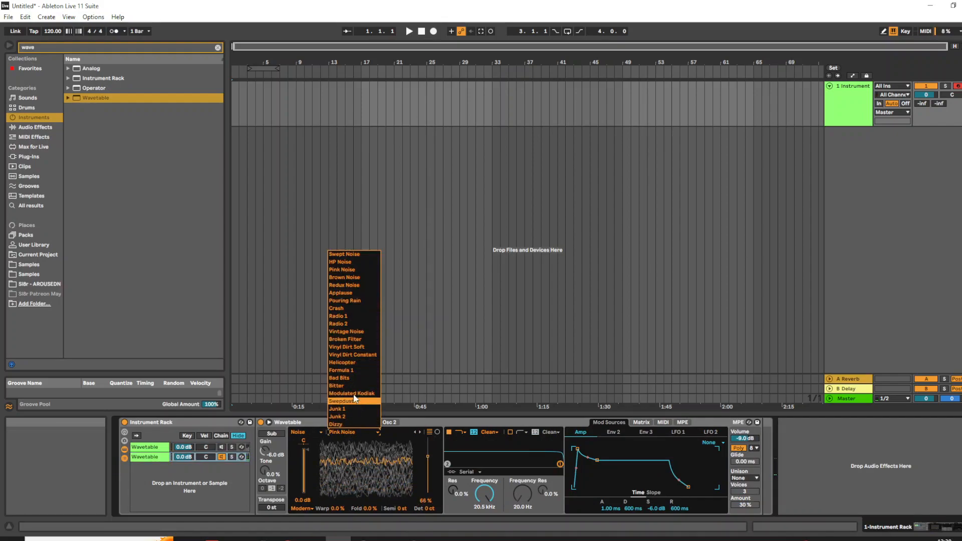
left_click(345, 363)
left_click_drag(429, 456, 429, 467)
Step: Switch the noise oscillator to the Vinyl Dirt Constant wavetable with a wave position of 50%
left_click(356, 432)
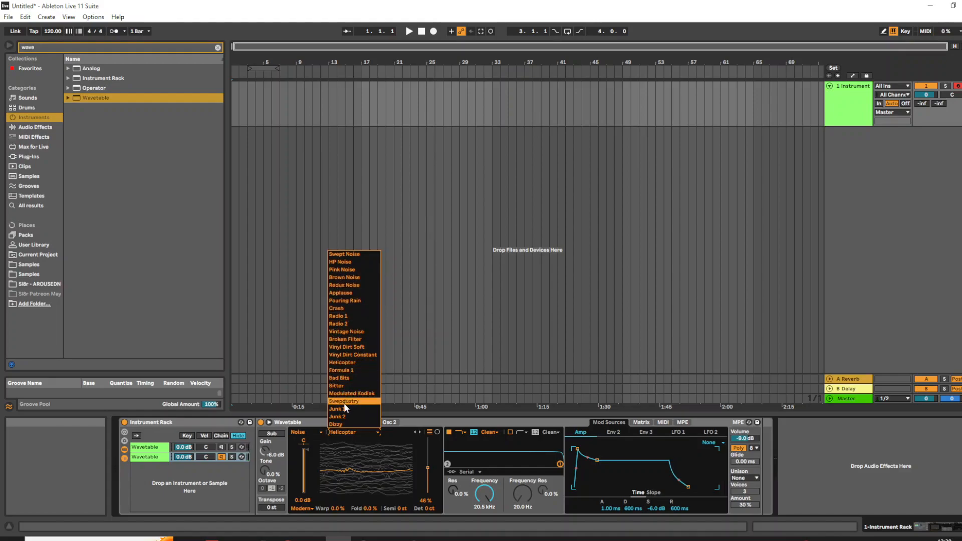
left_click(353, 356)
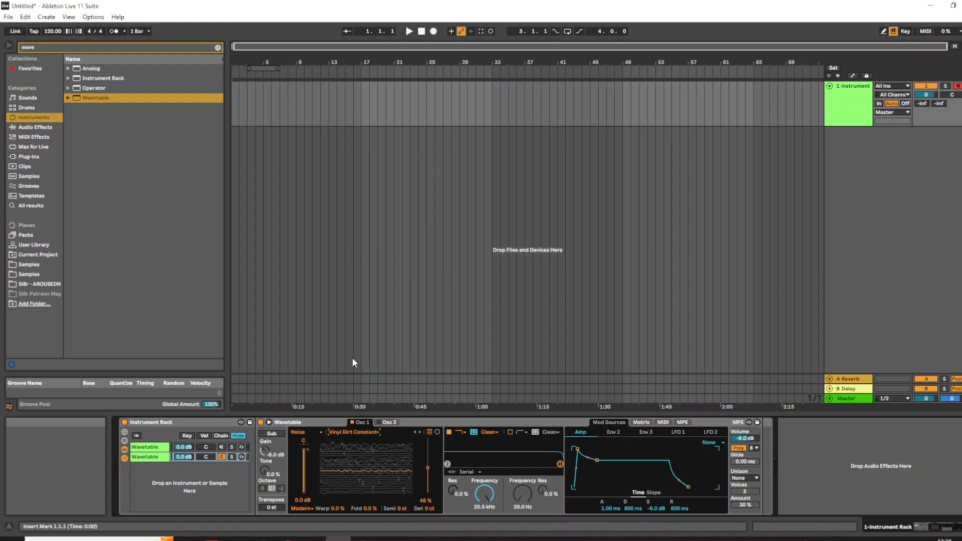
mouse_move(417, 476)
left_mouse_down()
mouse_move(417, 460)
mouse_move(417, 472)
left_mouse_up()
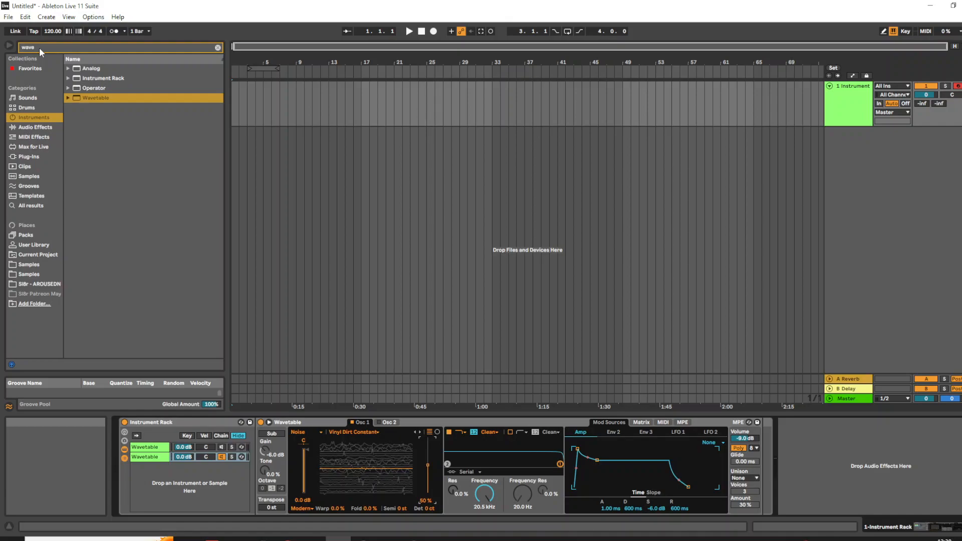
Step: Add the LFO modulator from the audio effects after the noise Wavetable and set its waveform to Random
left_click(25, 128)
type("lfo")
left_click(69, 69)
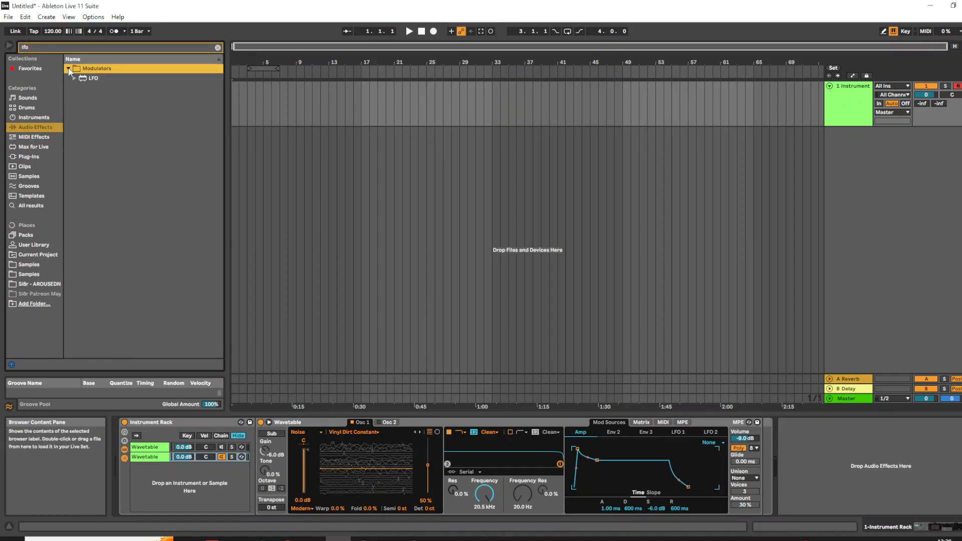
mouse_move(89, 81)
left_mouse_down()
mouse_move(755, 385)
mouse_move(747, 472)
left_mouse_up()
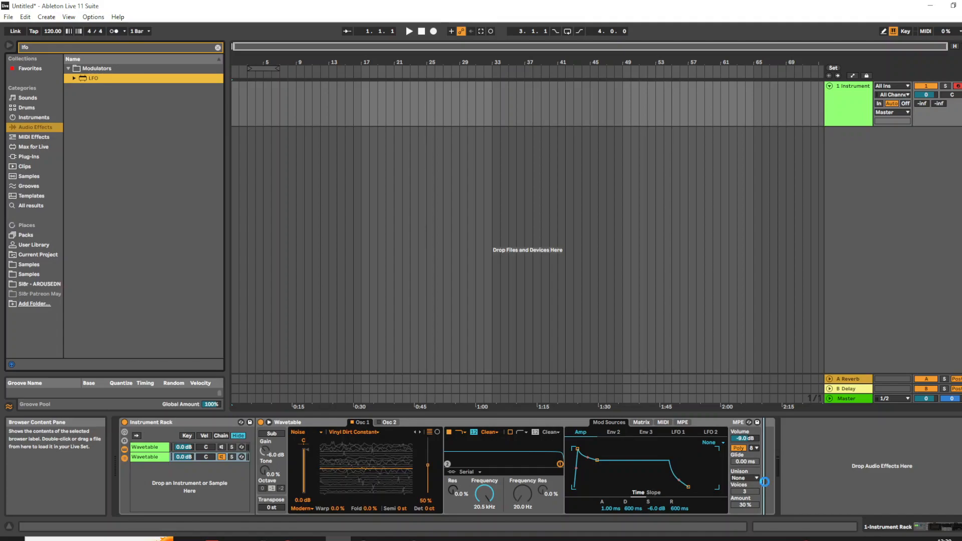
left_click_drag(765, 482, 765, 481)
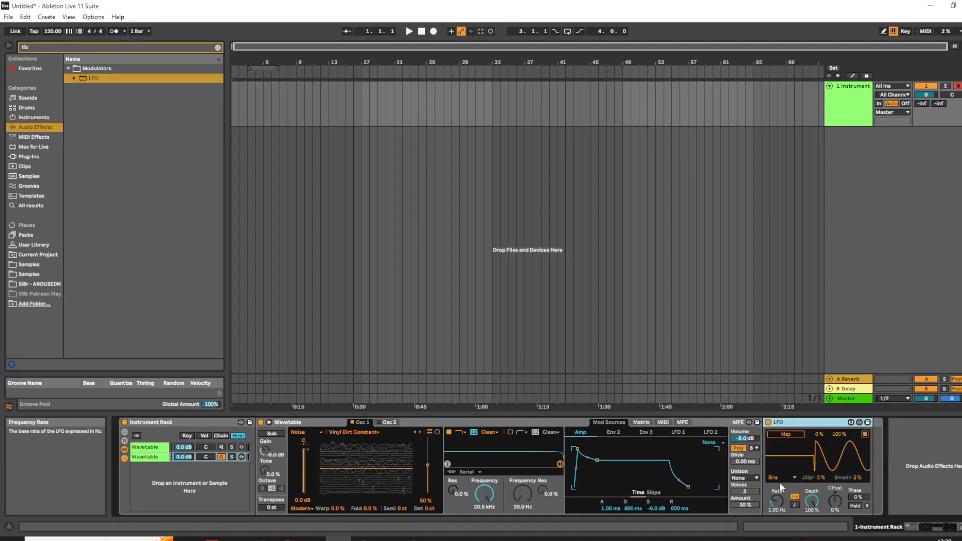
left_click(782, 478)
left_click(776, 528)
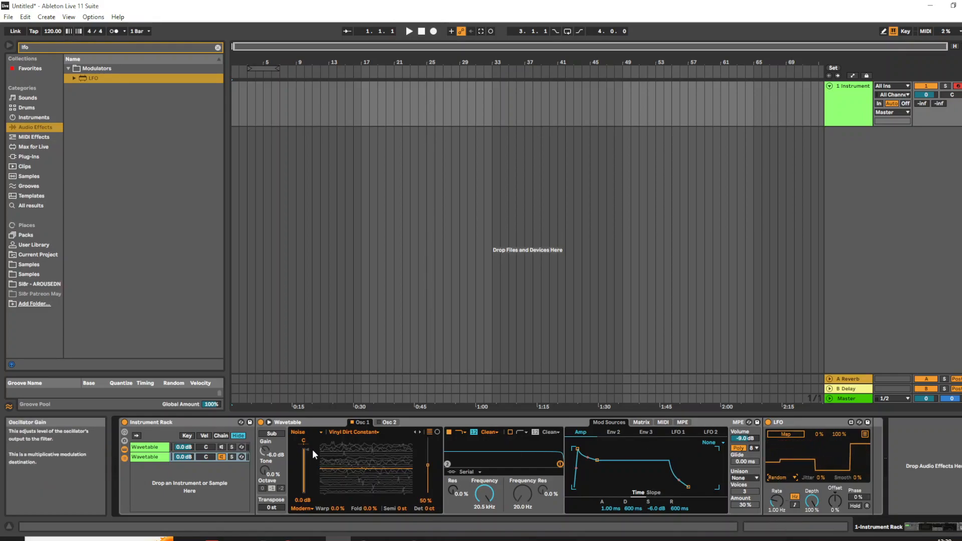
Step: Lower the noise oscillator's gain to -inf dB and map the LFO device to that gain
left_click_drag(302, 450, 303, 494)
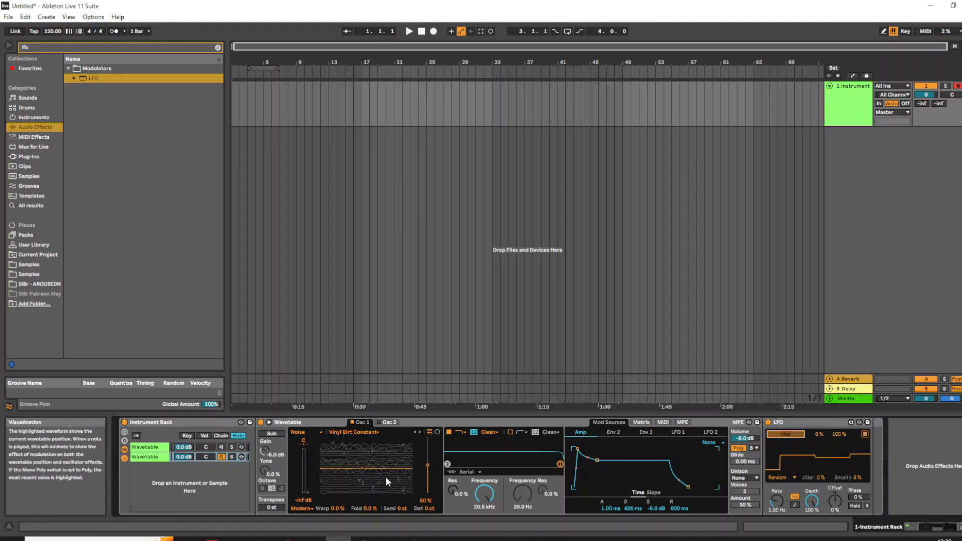
left_click(304, 495)
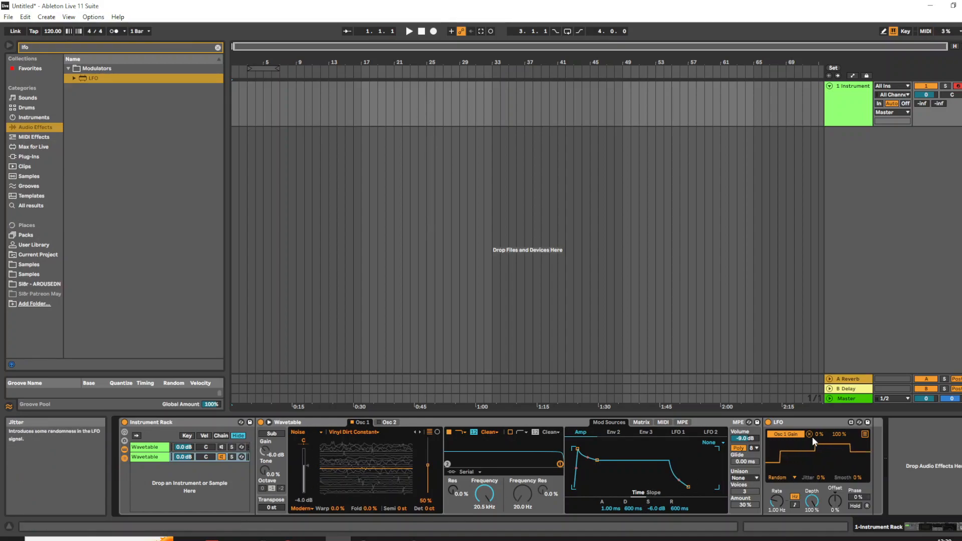
Step: Map the LFO's second target to oscillator 1's wave position, and limit the gain mapping's maximum to 50%
left_click(865, 434)
left_click(792, 443)
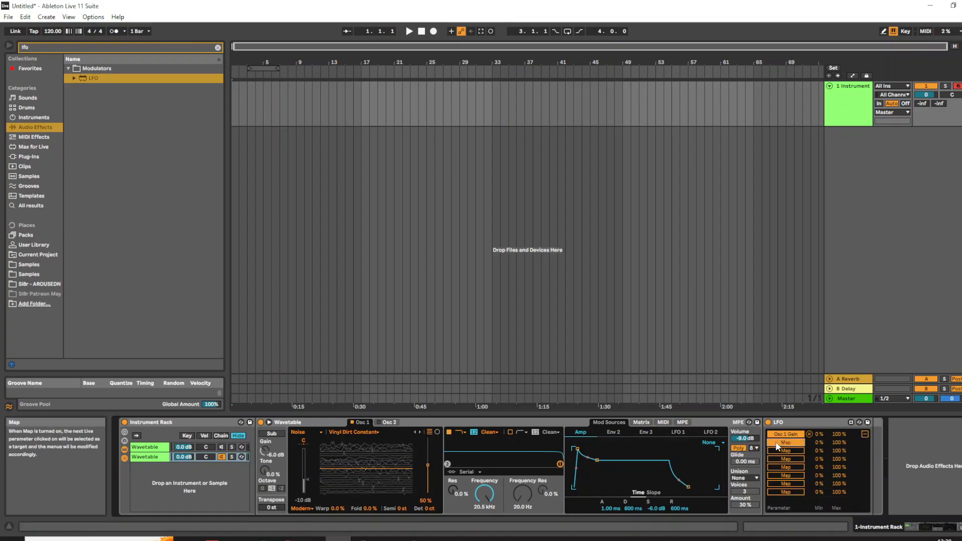
left_click(428, 466)
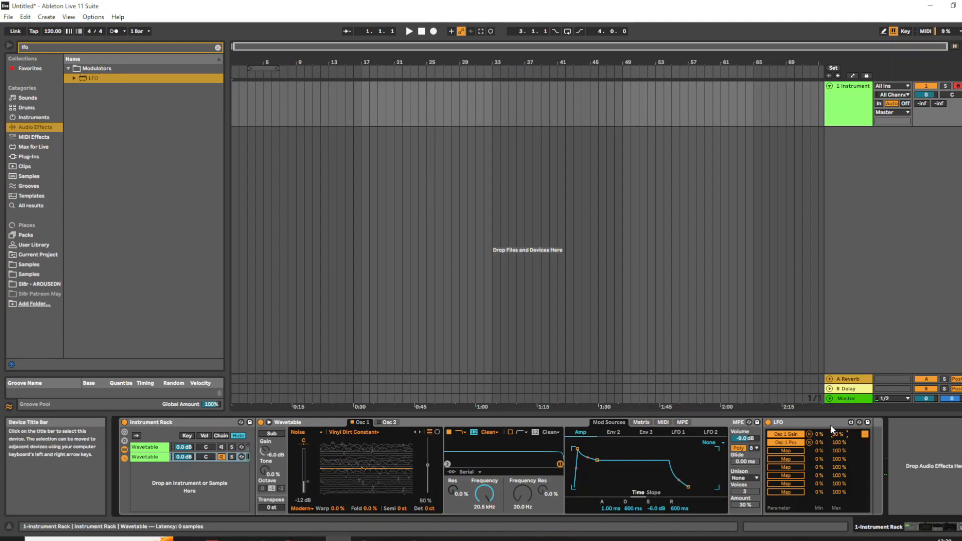
left_click(865, 435)
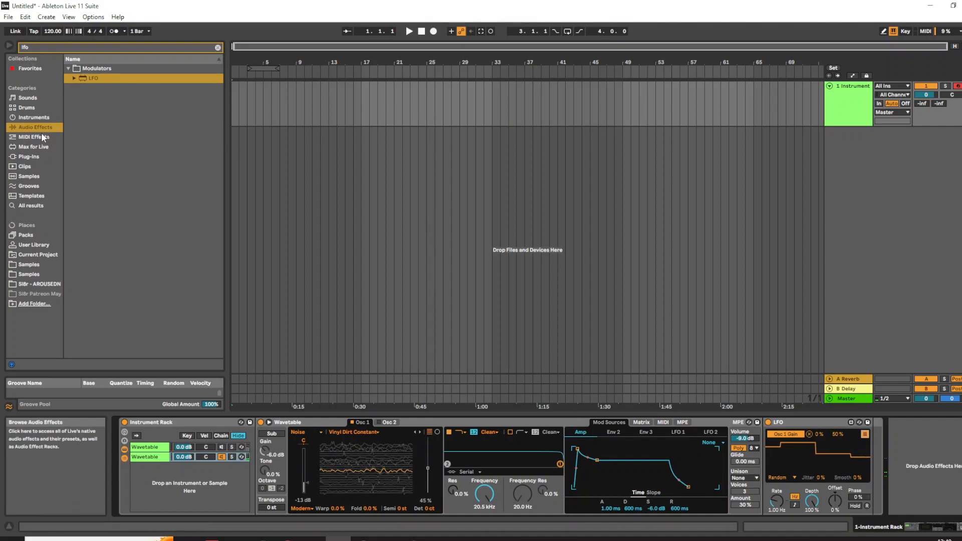
Step: Search the audio effects for "spectra" and place Spectral Resonator directly after the noise Wavetable
left_click(52, 47)
type("spectral")
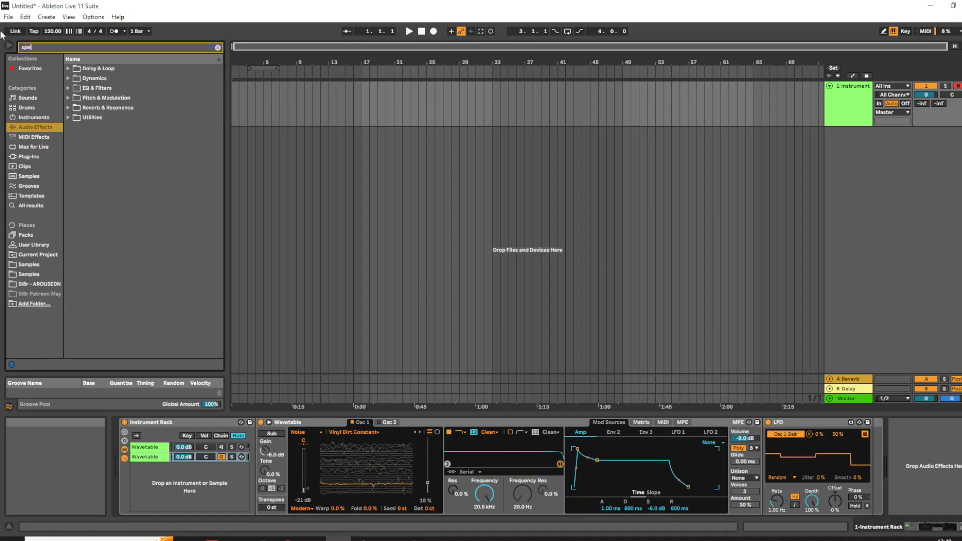
left_click(71, 68)
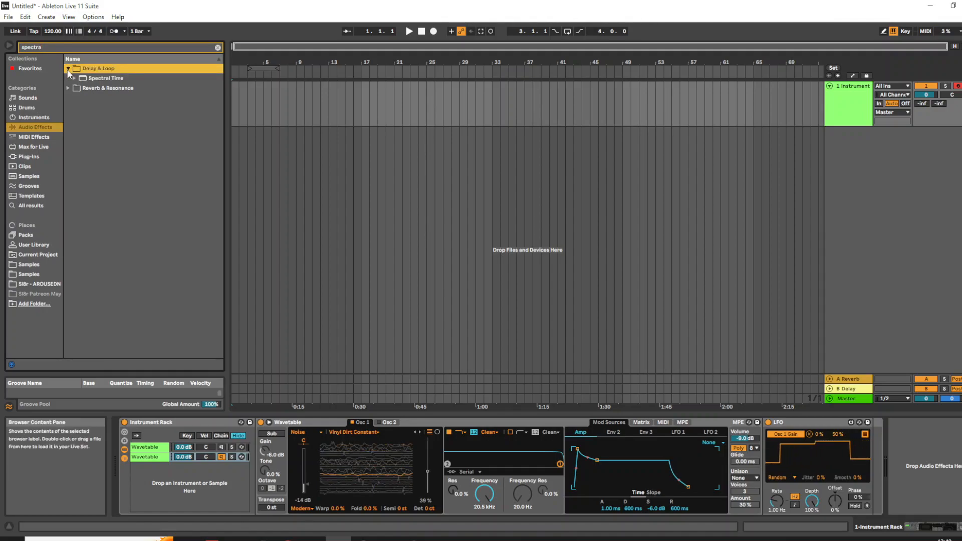
left_click(68, 79)
left_click_drag(83, 88, 766, 451)
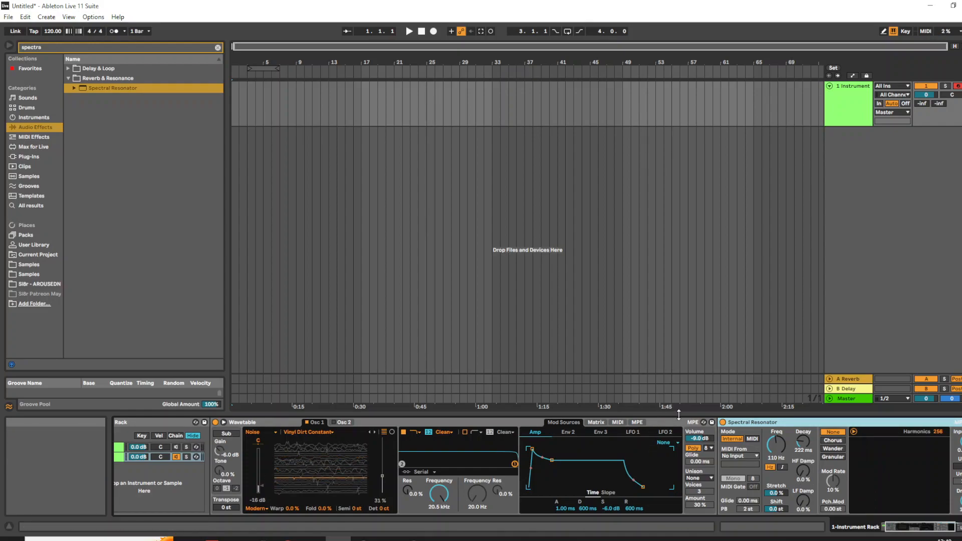
Step: Set the Spectral Resonator's modulation mode to Granular
left_click(832, 457)
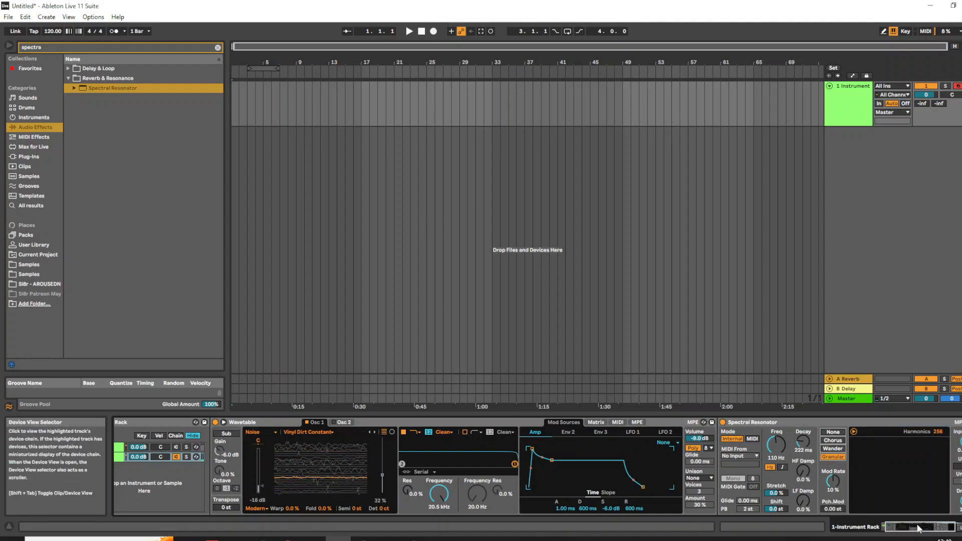
left_click(959, 531)
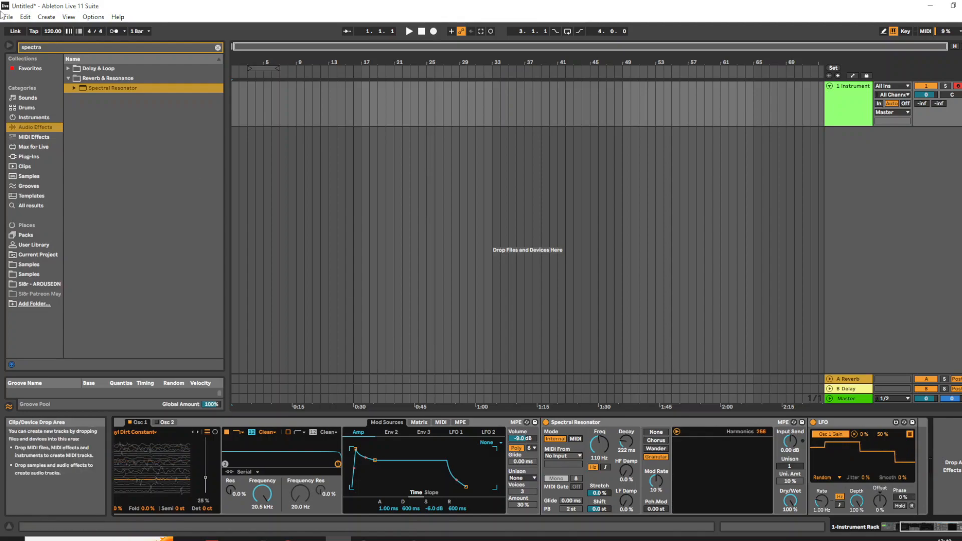
Step: Search the audio effects for "util", place Utility directly after Spectral Resonator and raise its gain to 14.4 dB
left_click_drag(53, 49, 0, 47)
key("BackSpace")
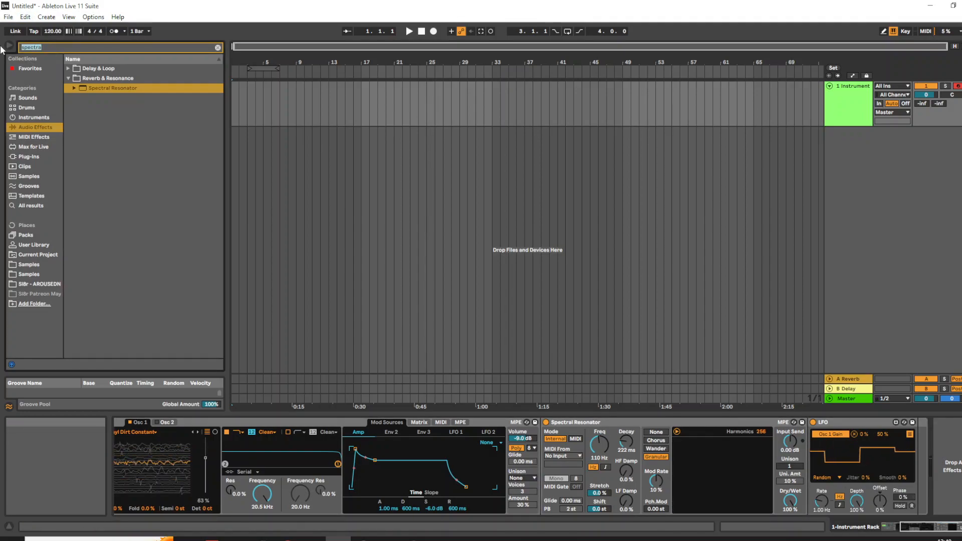
type("util")
left_click(91, 69)
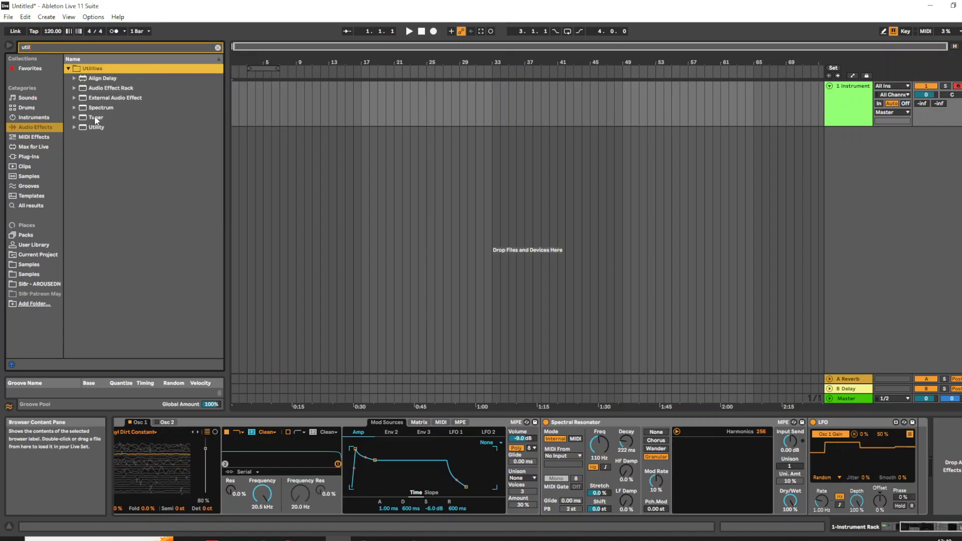
left_click_drag(96, 128, 688, 451)
left_click_drag(786, 468, 811, 477)
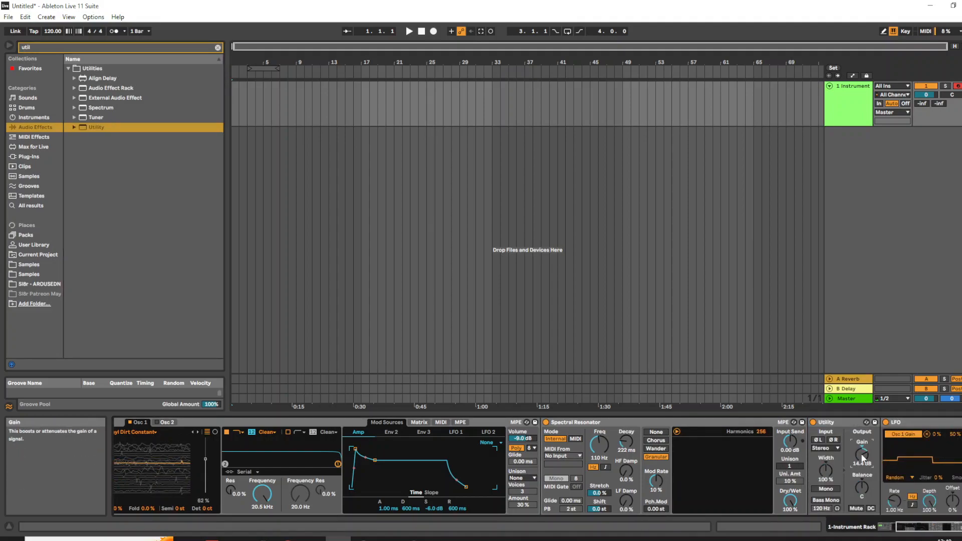
Step: Add Reverb directly after Utility, with its input filter at 1.33 kHz and its decay at 4.15 s
left_click(949, 527)
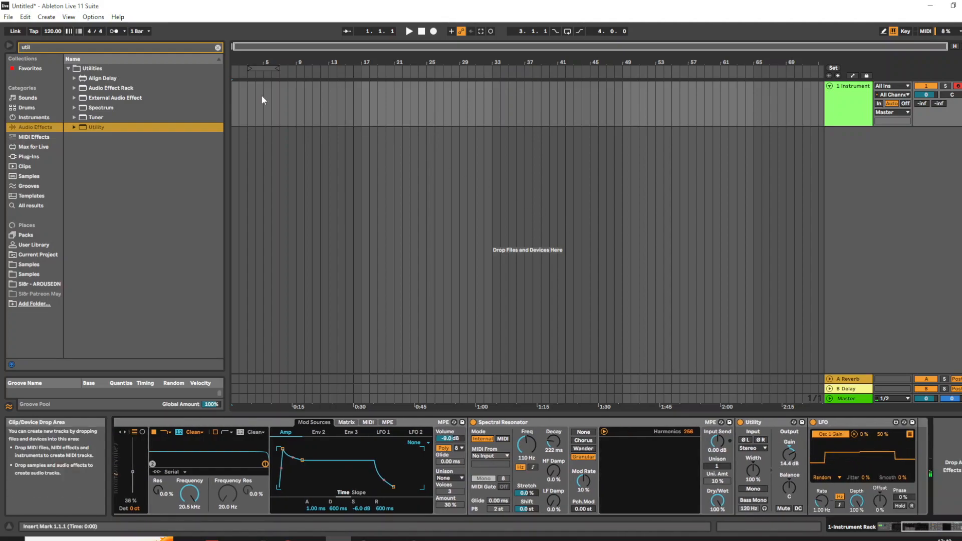
key("ctrl+f")
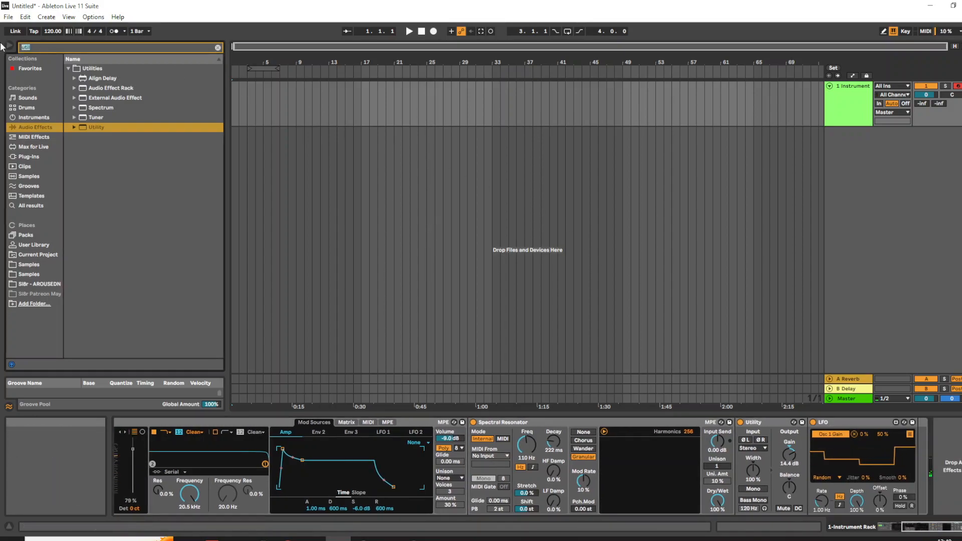
type("reverb")
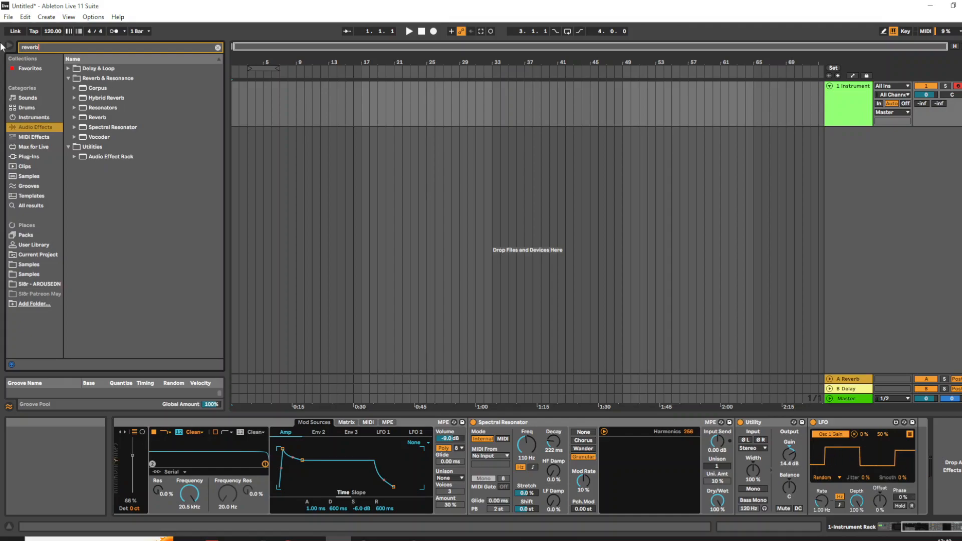
left_click(99, 116)
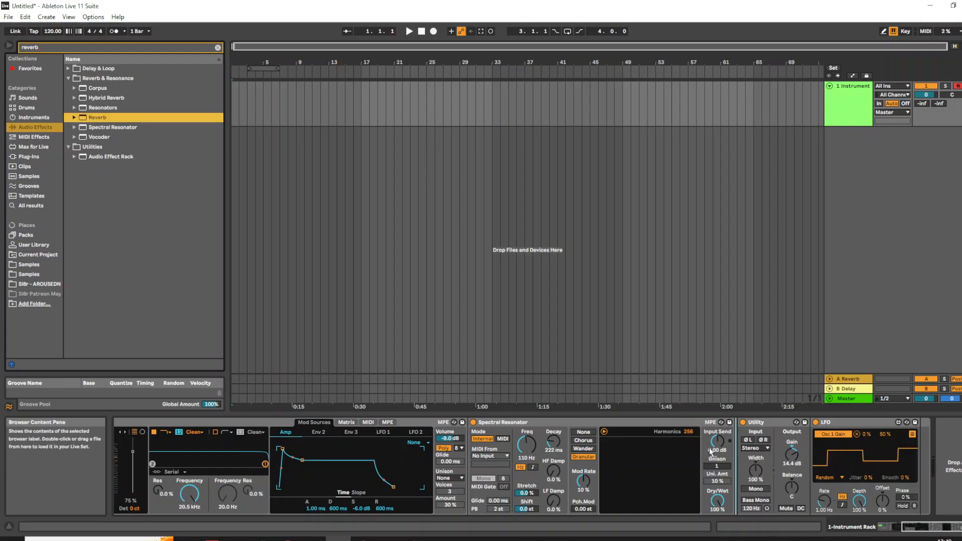
key("Return")
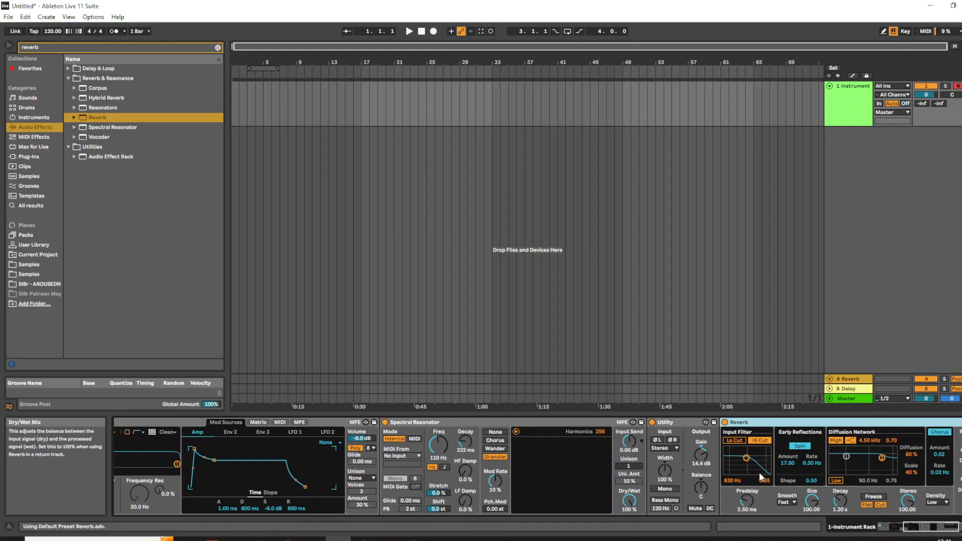
left_click_drag(747, 460, 748, 457)
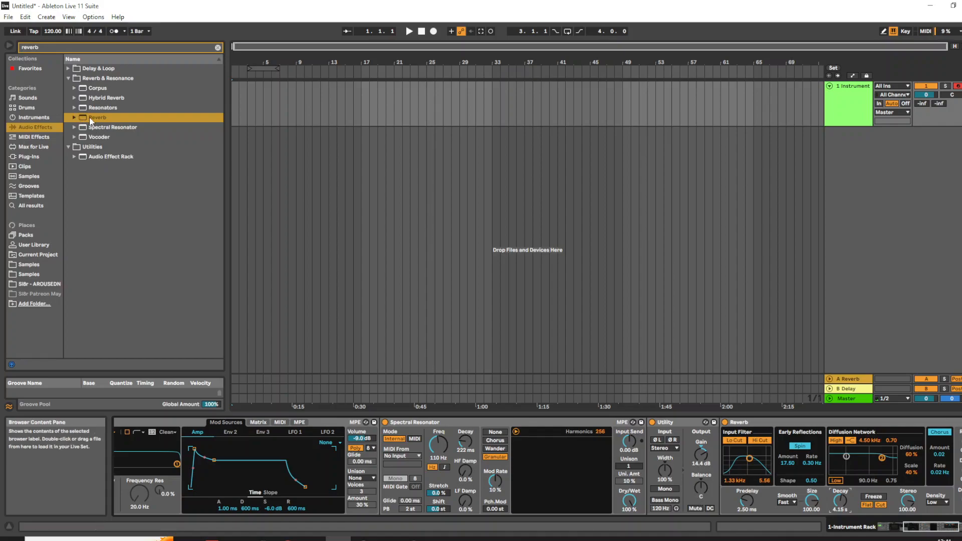
Step: Search the audio effects for "delay" and place Echo directly after Reverb in the noise chain
key("ctrl+f")
type("d")
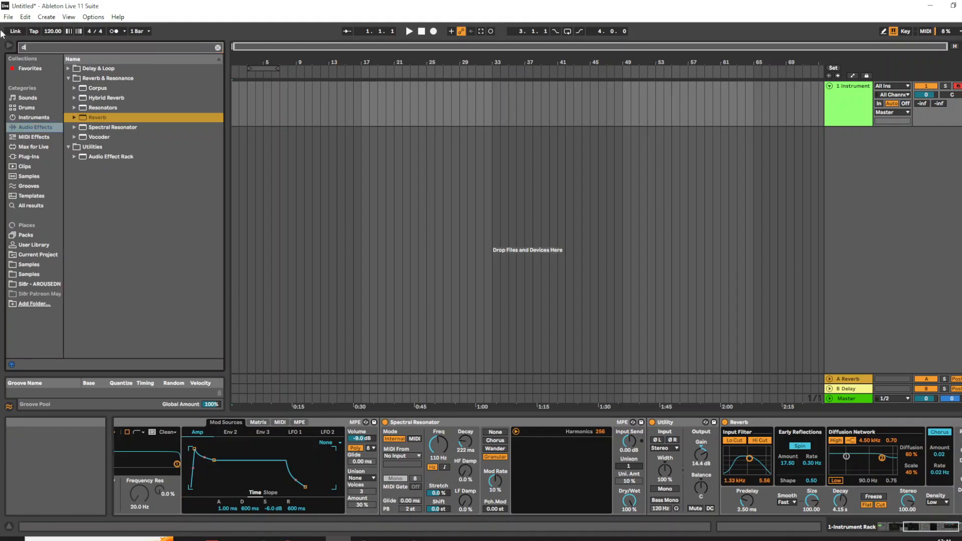
type("elay")
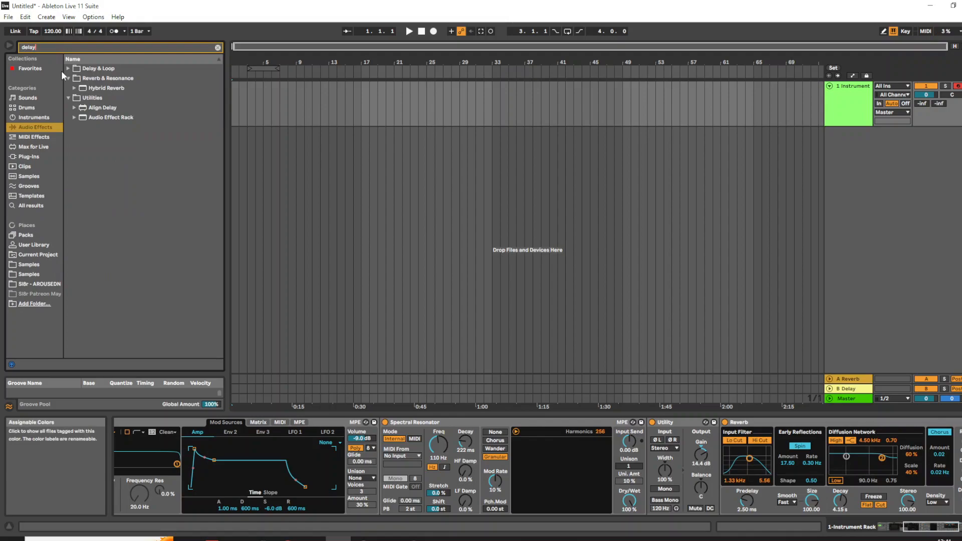
left_click(72, 70)
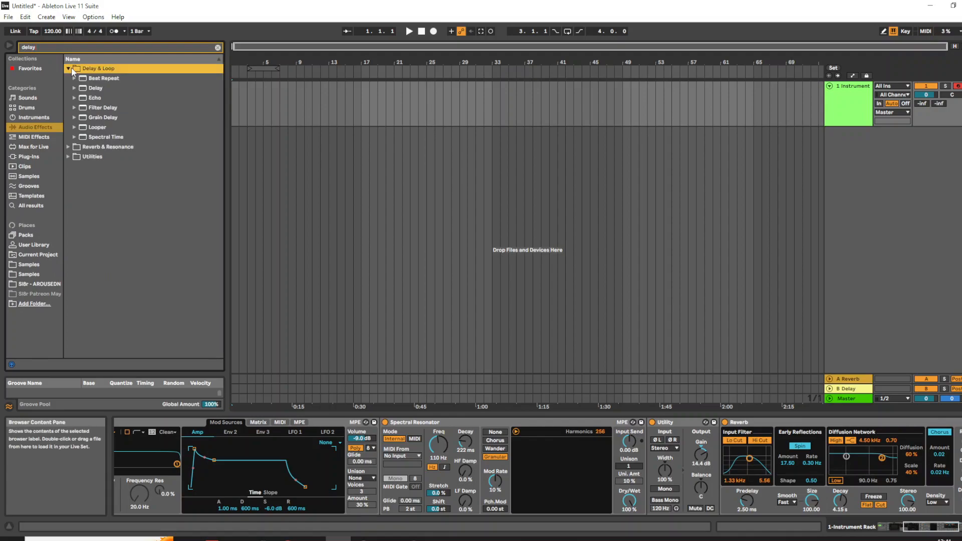
left_click(85, 99)
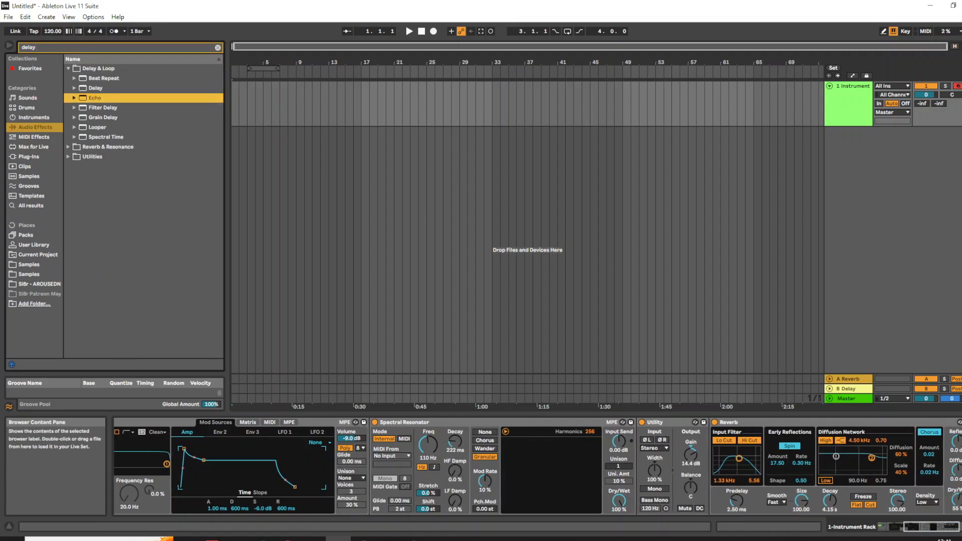
scroll(850, 472, "down", 3)
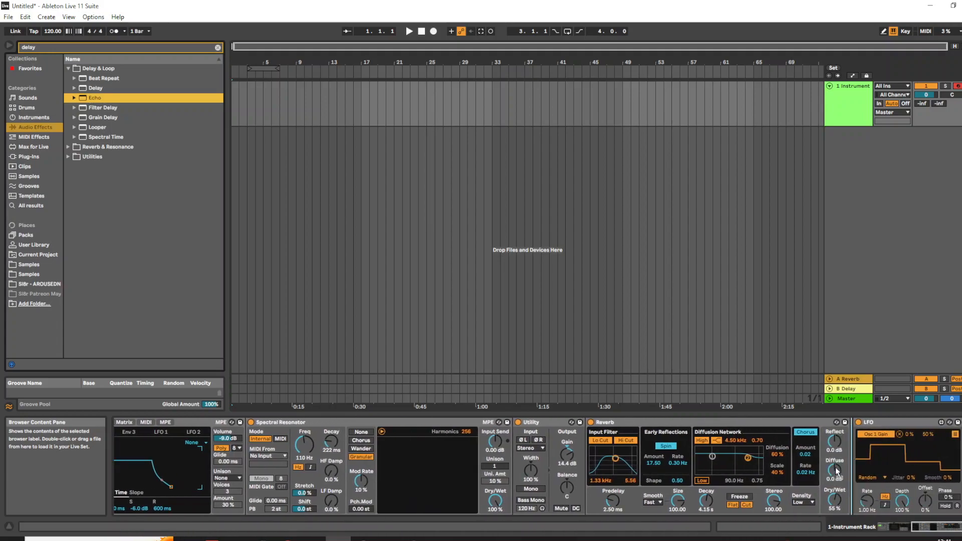
scroll(851, 472, "down", 3)
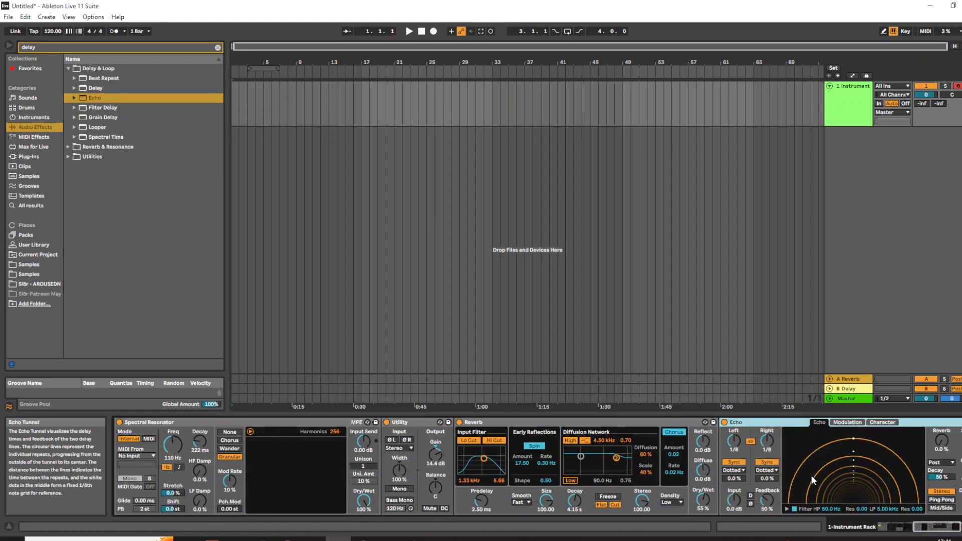
Step: Raise Echo's high-pass frequency to 267 Hz and feedback to 88%, and the Utility's gain to 35 dB
left_click_drag(831, 509, 831, 503)
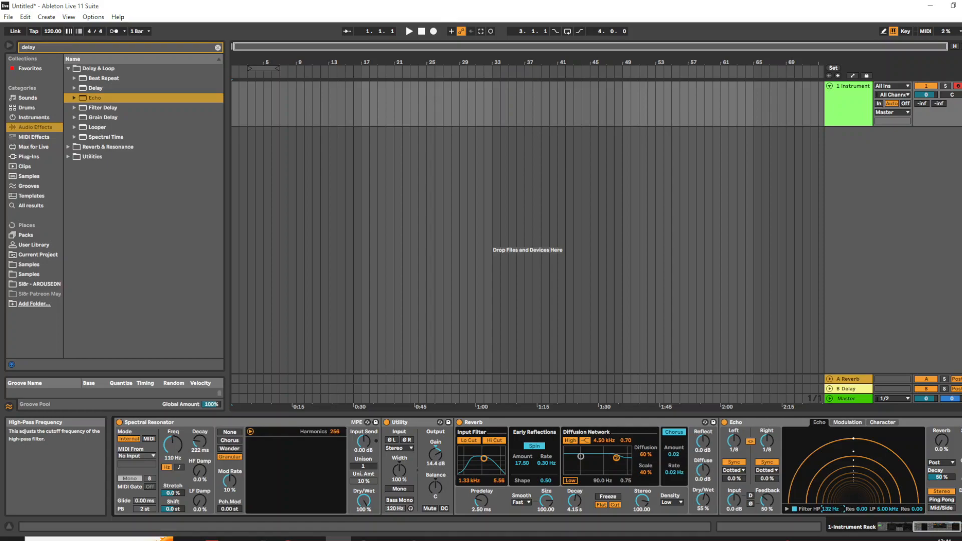
left_click_drag(766, 501, 766, 474)
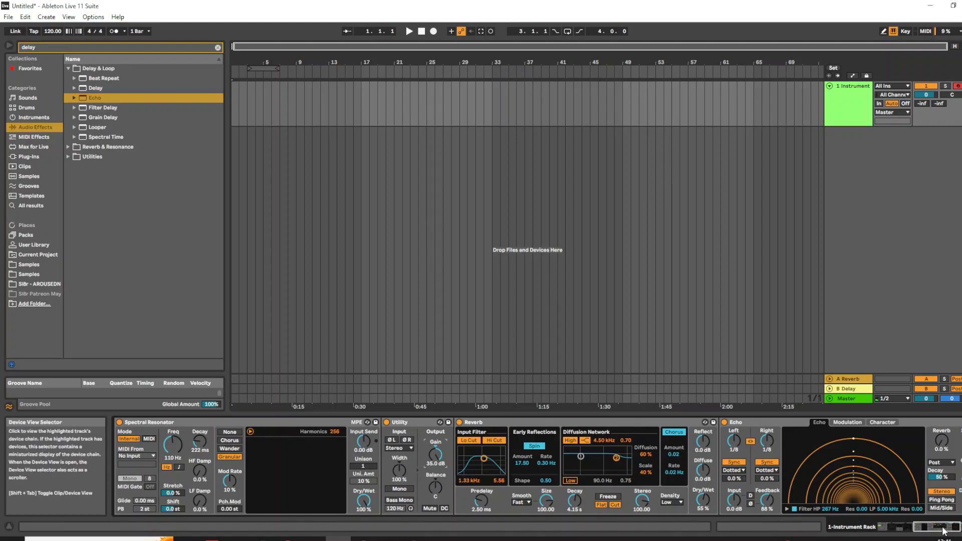
Step: Reactivate the first Wavetable chain in the Instrument Rack, leaving both chains switched on
left_click_drag(941, 527, 432, 522)
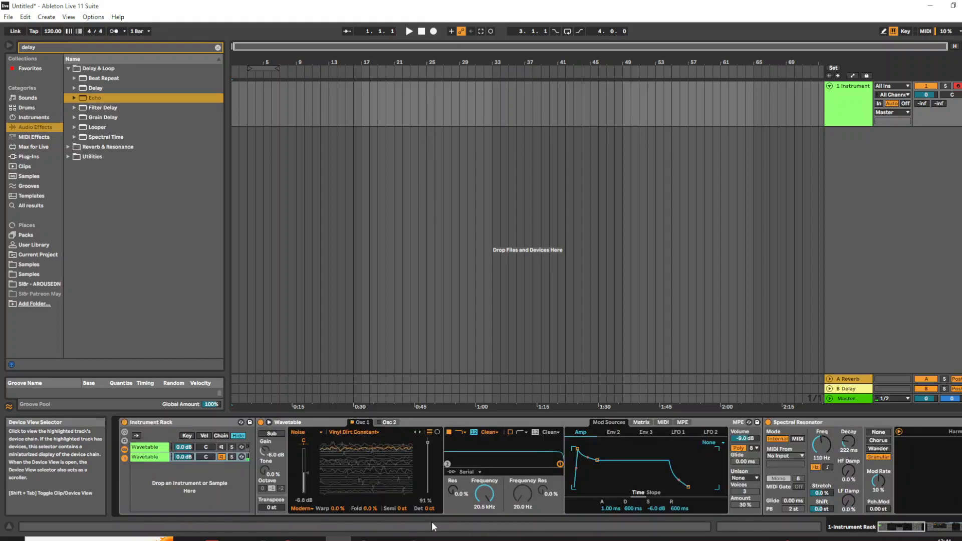
left_click(222, 457)
left_click(221, 448)
left_click(221, 457)
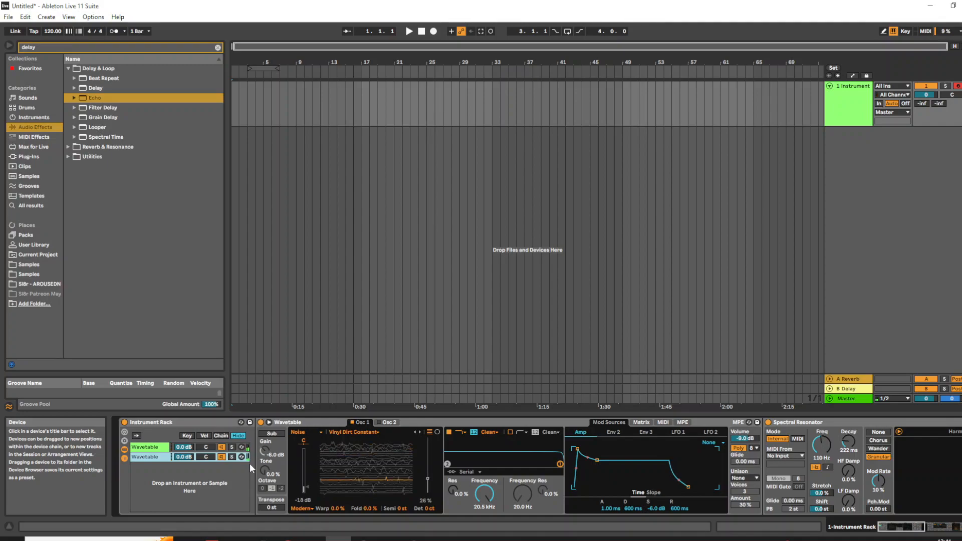
Step: In the Major 7 chord chain, add Reverb after the Wavetable and lengthen its decay to about 6 s
left_click(151, 454)
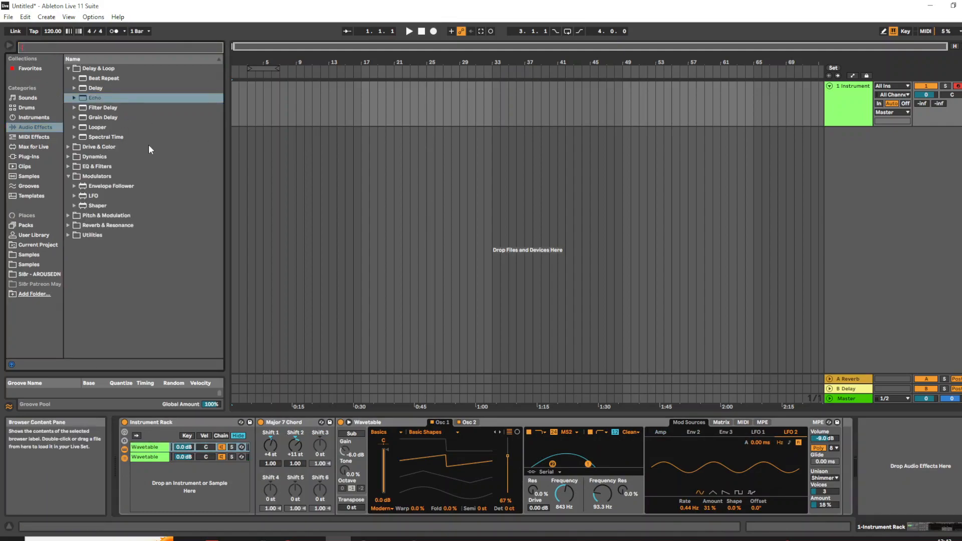
key("BackSpace")
key("BackSpace")
key("BackSpace")
key("BackSpace")
type("reverb")
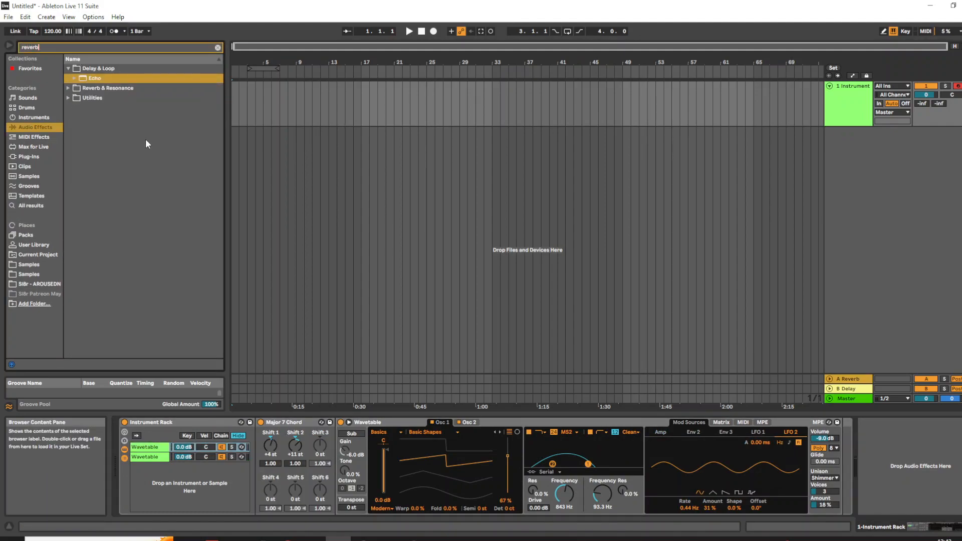
left_click(67, 89)
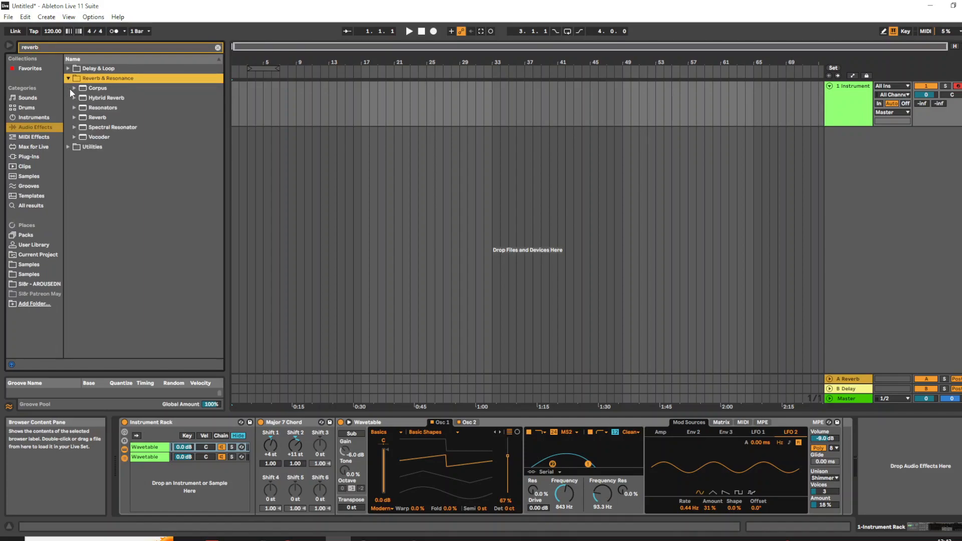
left_click(96, 118)
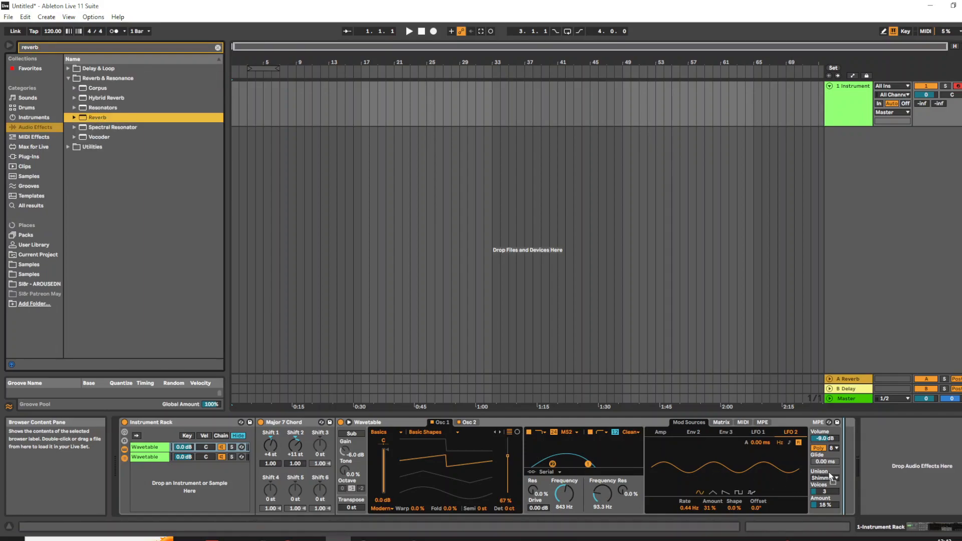
left_click_drag(845, 476, 841, 494)
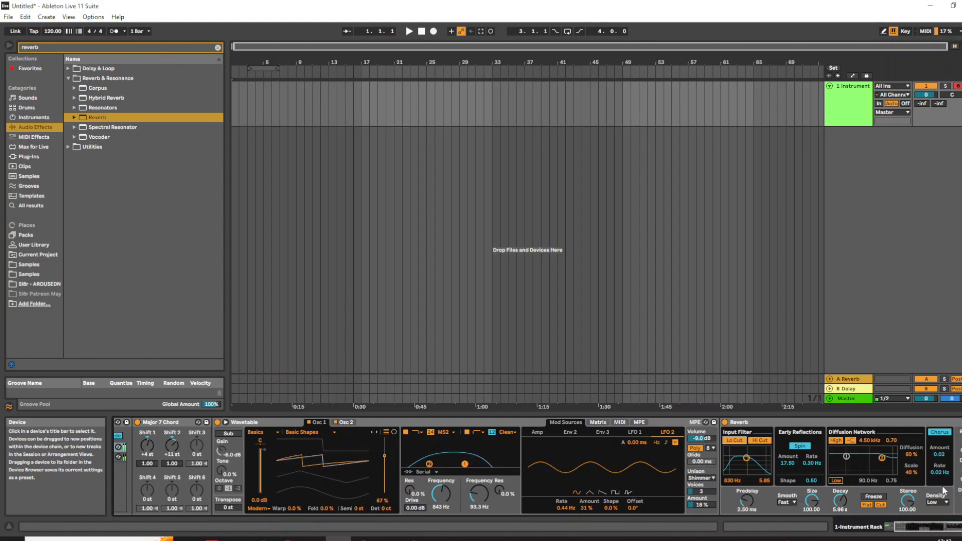
Step: Search for "chorus", place Chorus-Ensemble between the chord Wavetable and its Reverb, and set it to Ensemble mode
key("ctrl+f")
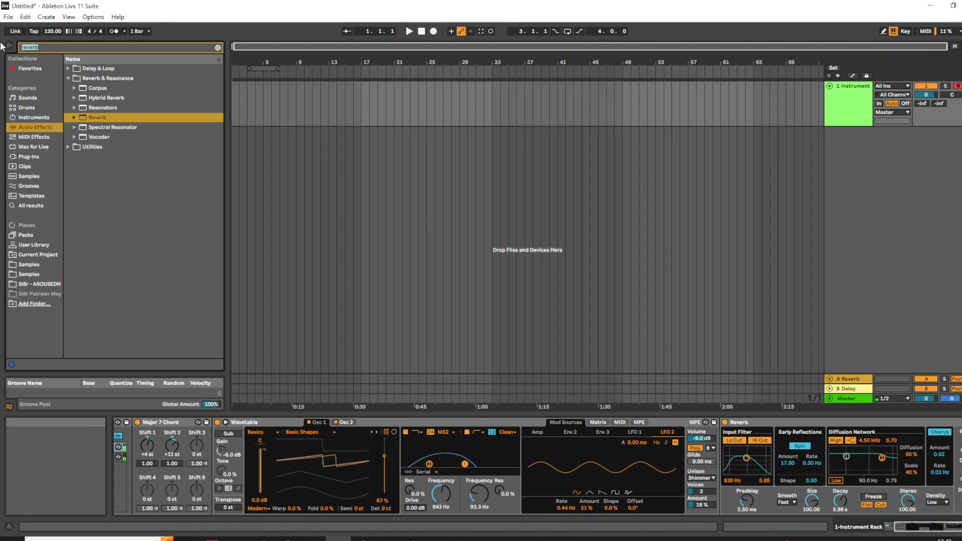
type("chorus")
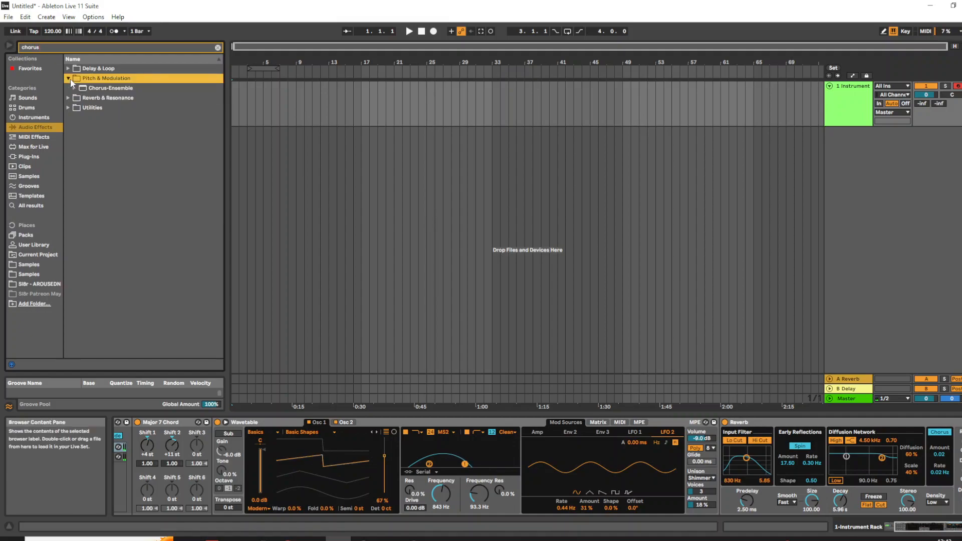
mouse_move(95, 89)
left_mouse_down()
mouse_move(526, 390)
mouse_move(719, 462)
left_mouse_up()
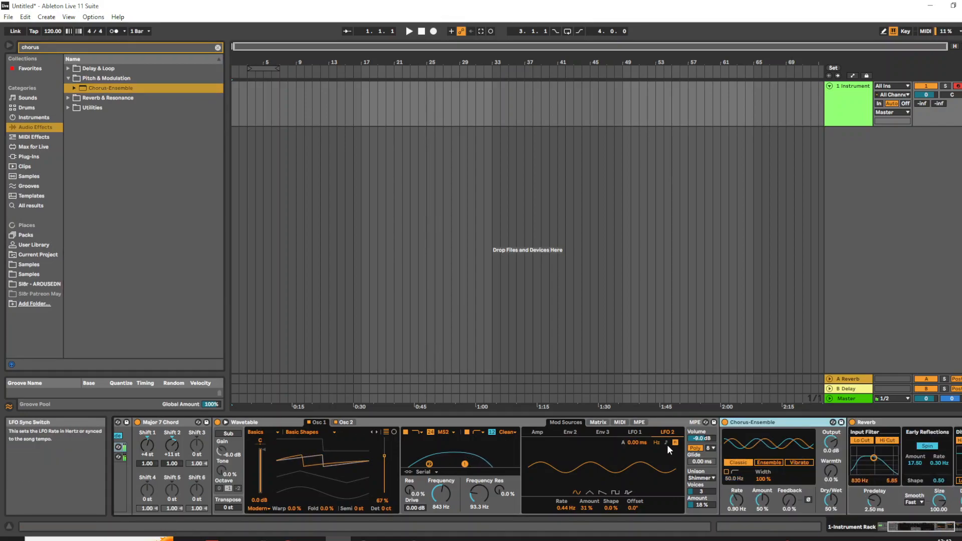
left_click(771, 463)
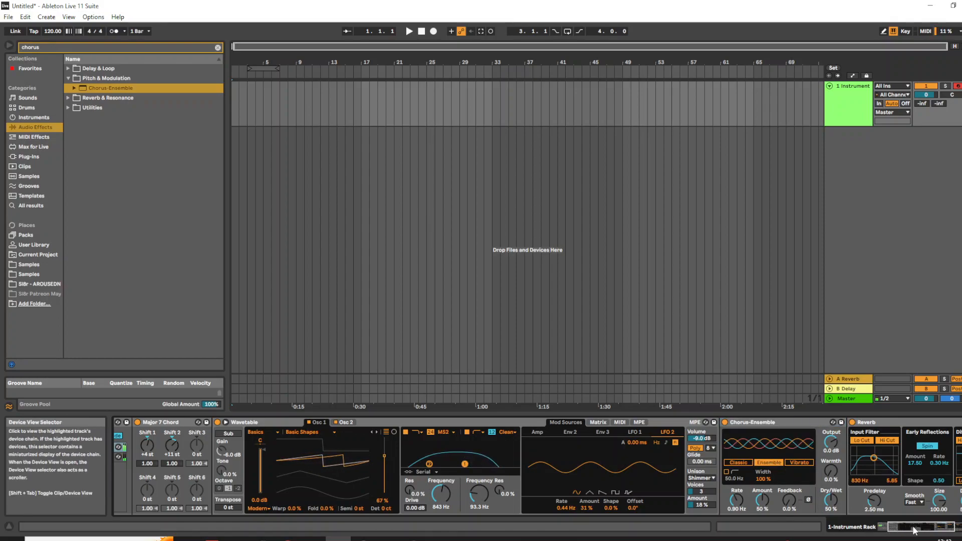
Step: Clear the browser search and add the Analog instrument as a third chain in the Instrument Rack
left_click(888, 524)
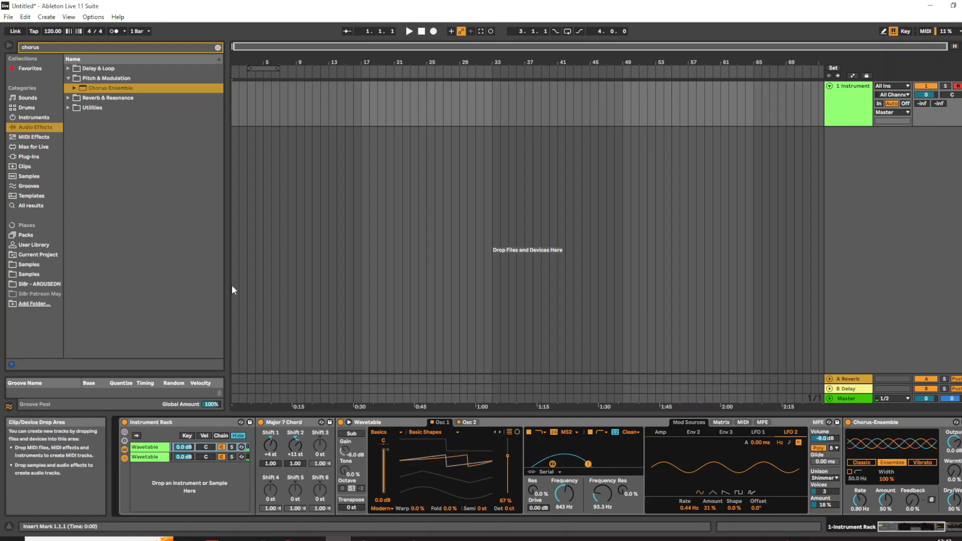
left_click(36, 118)
left_click(44, 48)
key("BackSpace")
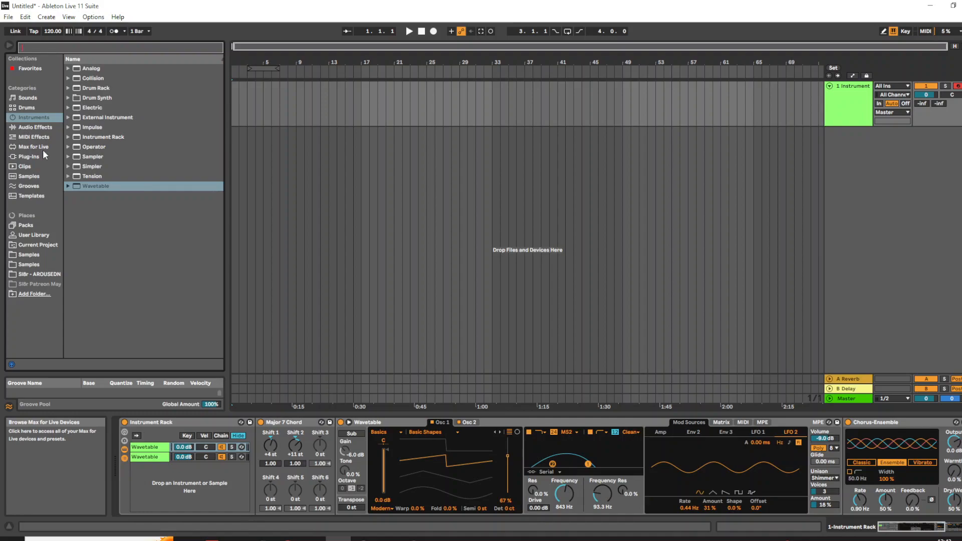
left_click(88, 70)
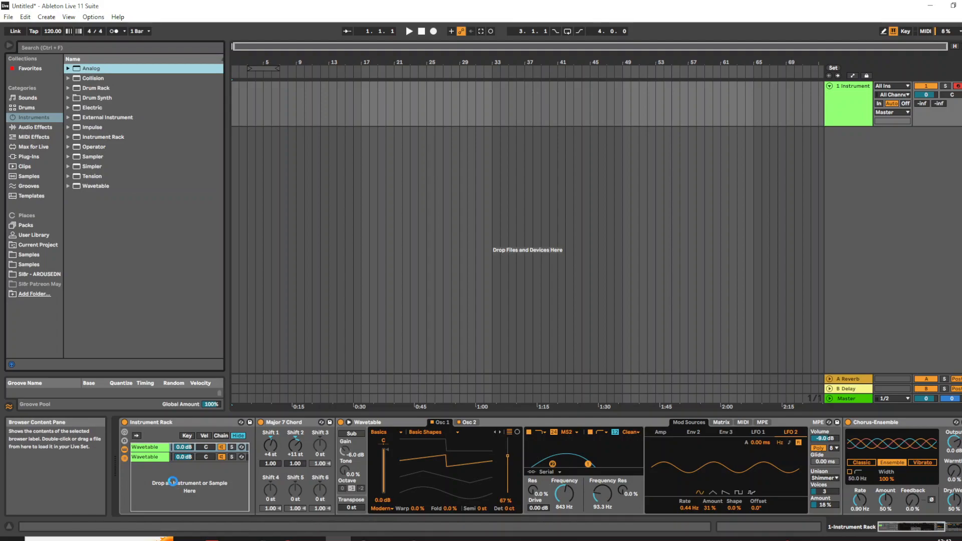
left_click_drag(172, 482, 175, 484)
Step: Set both oscillators of the Analog synth to the rectangle waveform
left_click(314, 482)
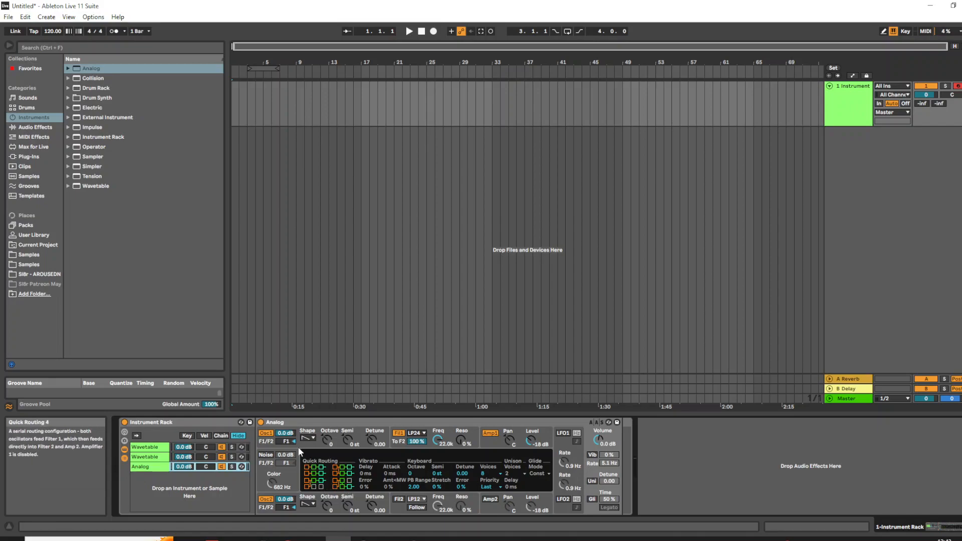
left_click(306, 423)
left_click(309, 436)
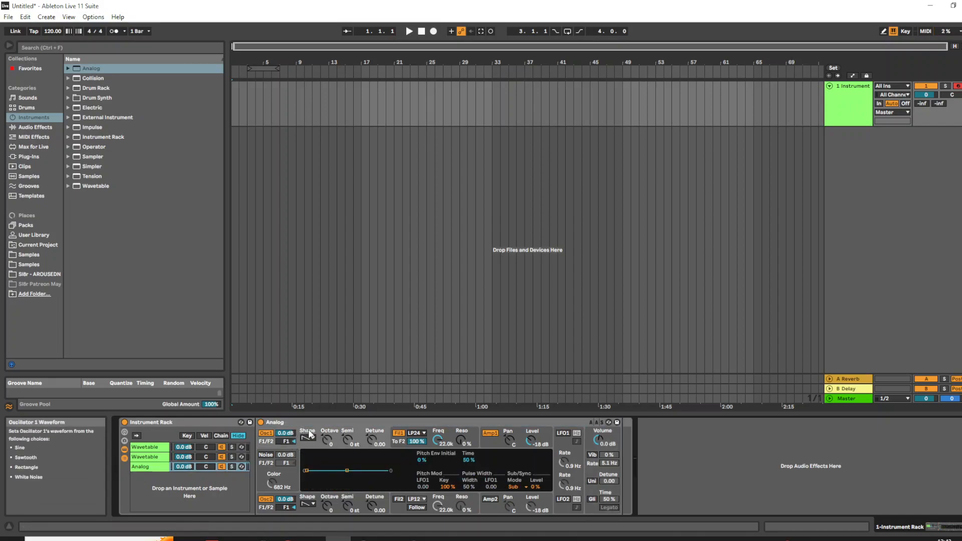
left_click(308, 438)
left_click(308, 461)
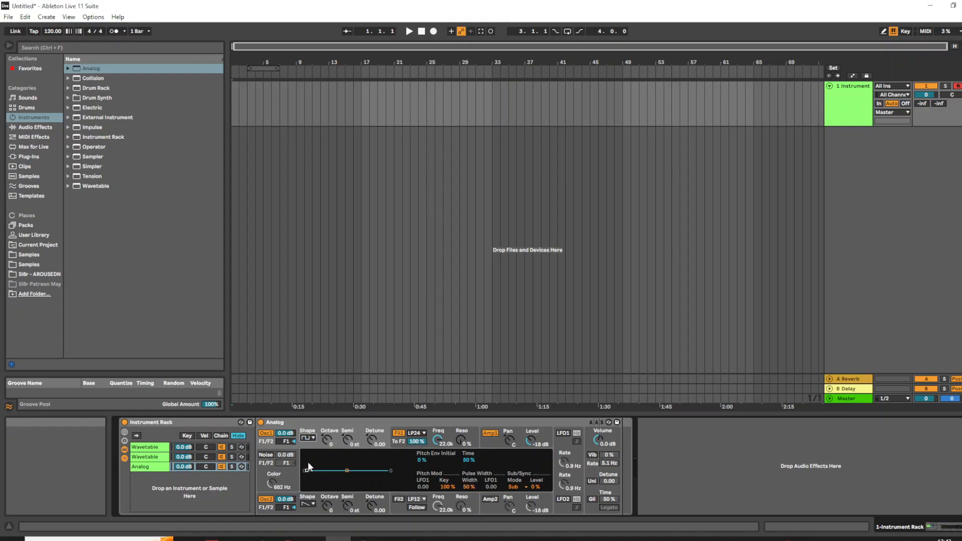
left_click(309, 504)
left_click(308, 489)
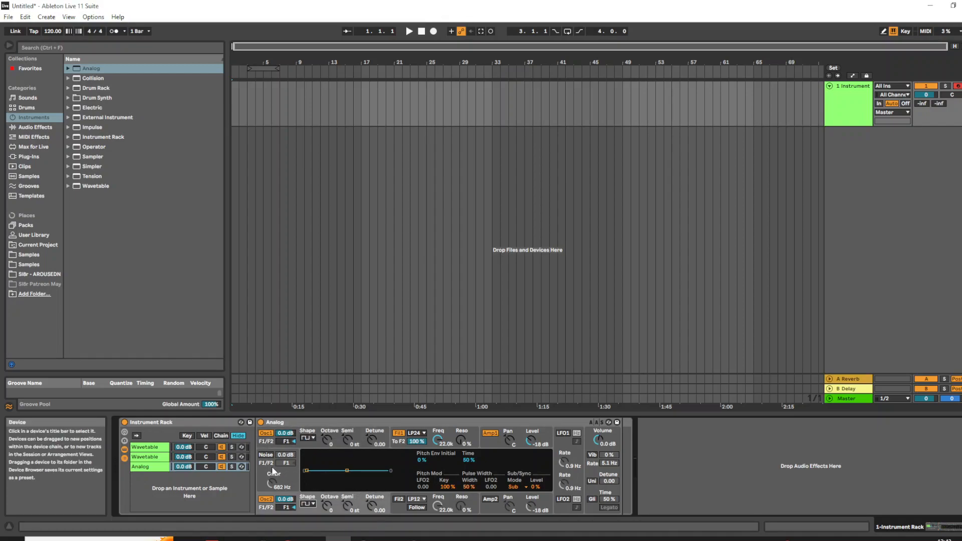
Step: Deactivate both Wavetable chains in the Instrument Rack, leaving only the Analog chain on
left_click(222, 448)
left_click(221, 457)
left_click(197, 466)
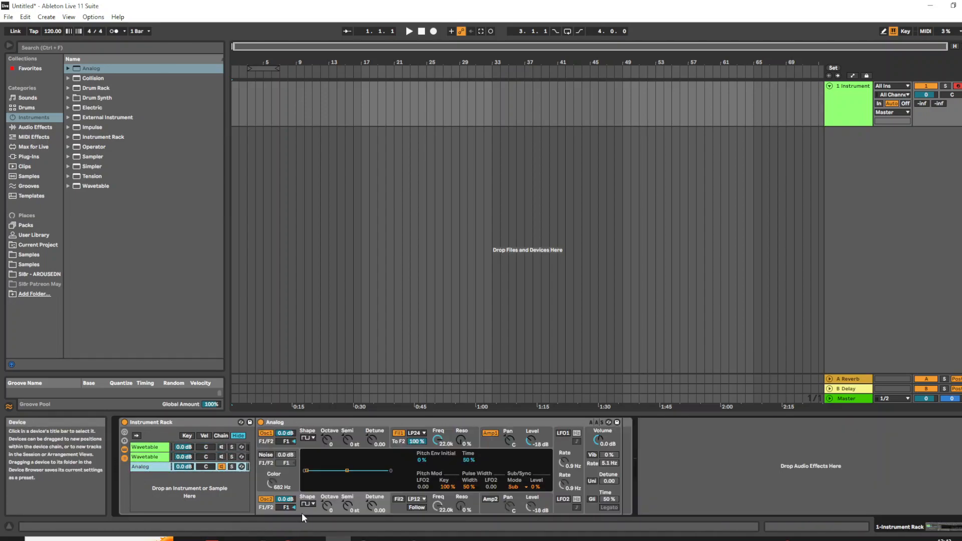
Step: Enable Analog's unison with a detune of 6.25 and raise Oscillator 2 to octave 1
left_click(592, 482)
left_click_drag(608, 481, 609, 451)
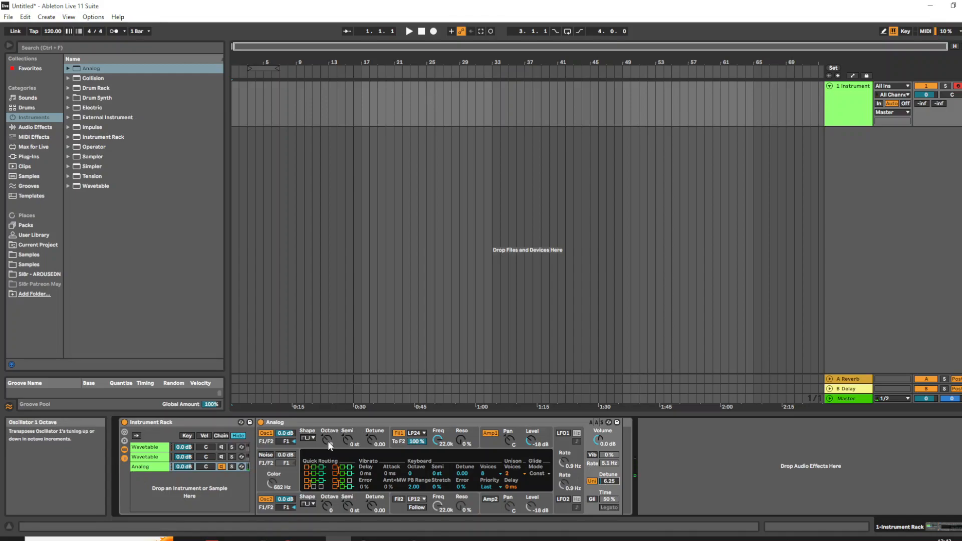
left_click(325, 503)
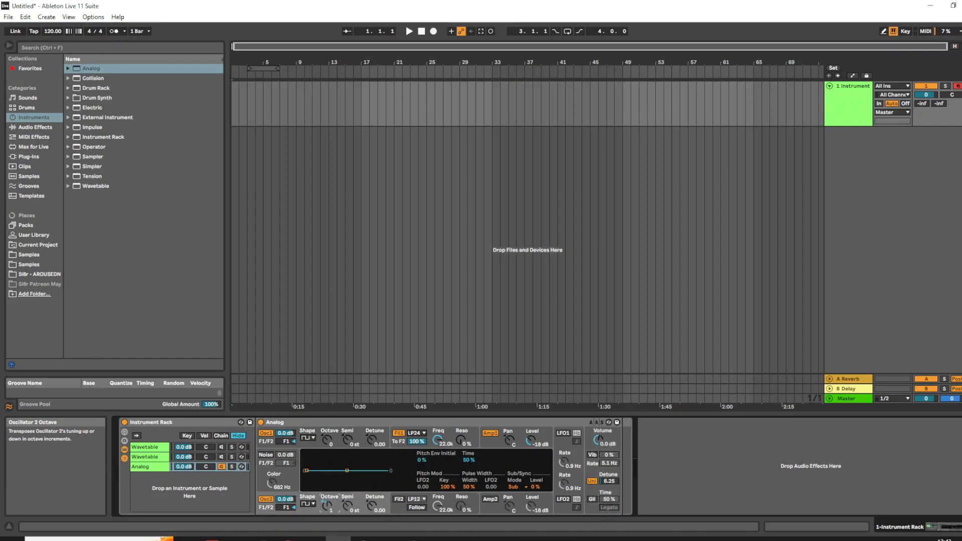
left_click_drag(327, 507, 327, 498)
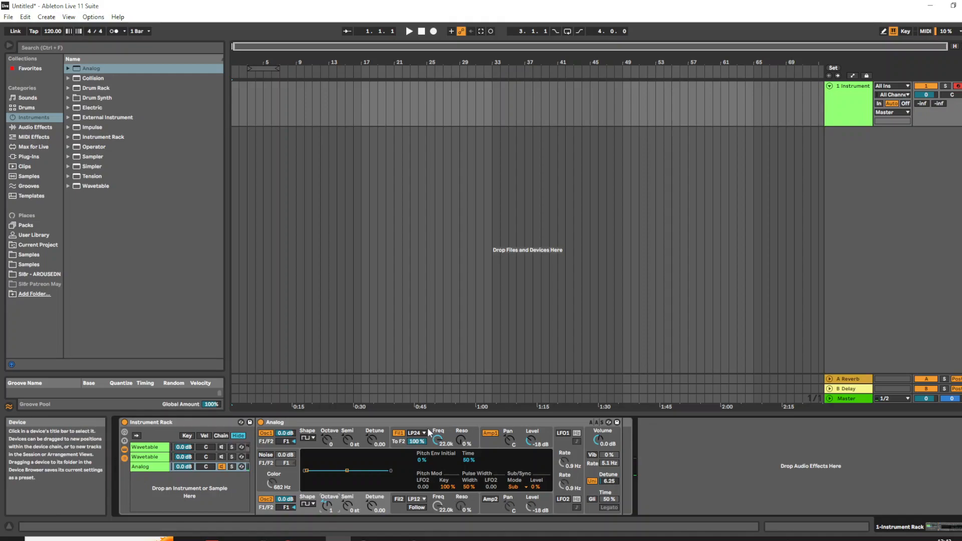
Step: Shape Analog's Filter 1 envelope with 2.33 s attack, 0.72 sustain and 11.7 s release, and lower the cutoff to 640 Hz
left_click(447, 434)
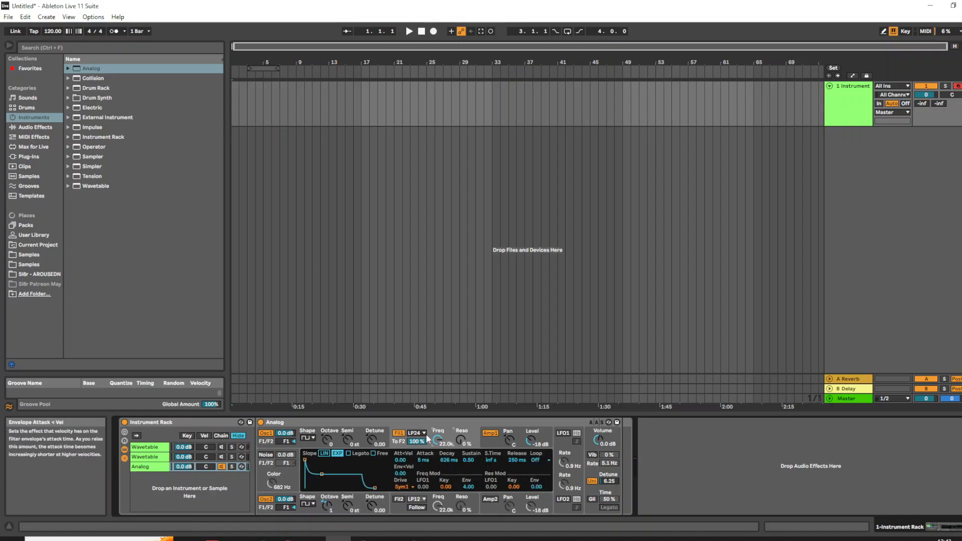
left_click_drag(424, 460, 424, 430)
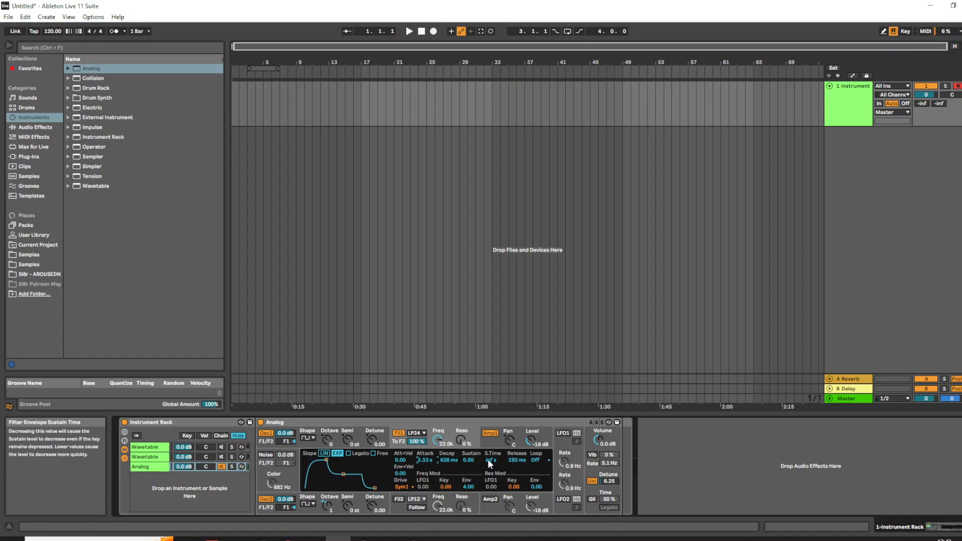
left_click_drag(469, 460, 515, 441)
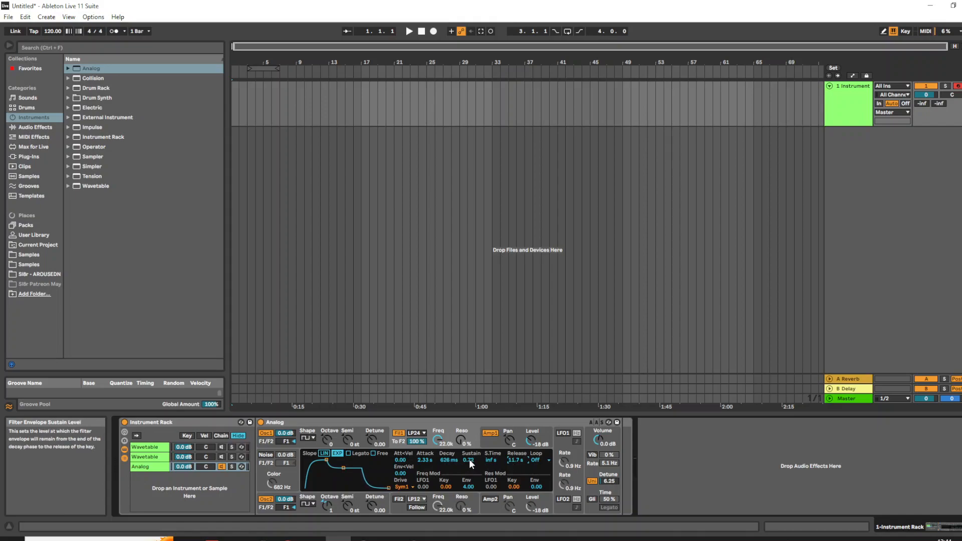
left_click_drag(446, 443, 446, 464)
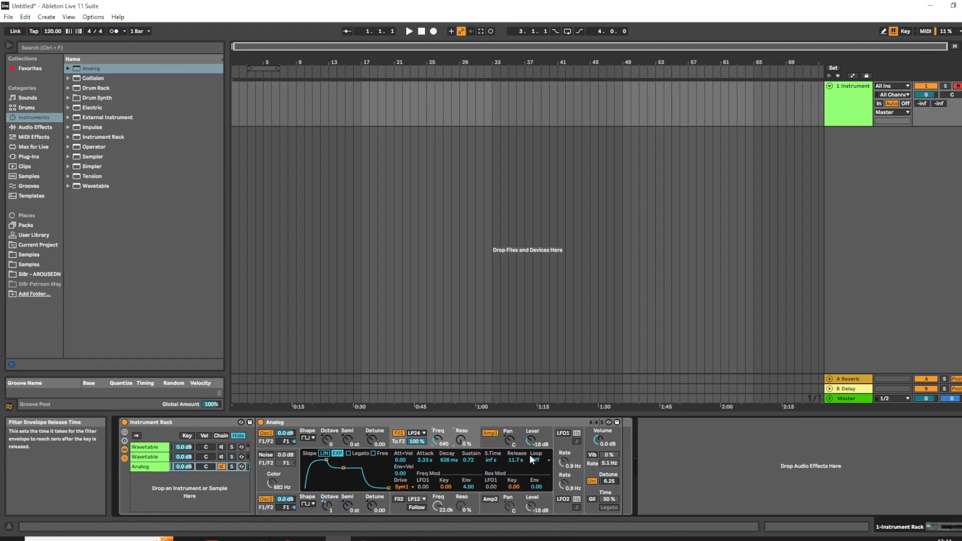
Step: For Filter 1, set the envelope's frequency modulation to 0.00, Env<Vel to 1.20 and the cutoff to about 2.4 kHz
left_click_drag(415, 472, 415, 453)
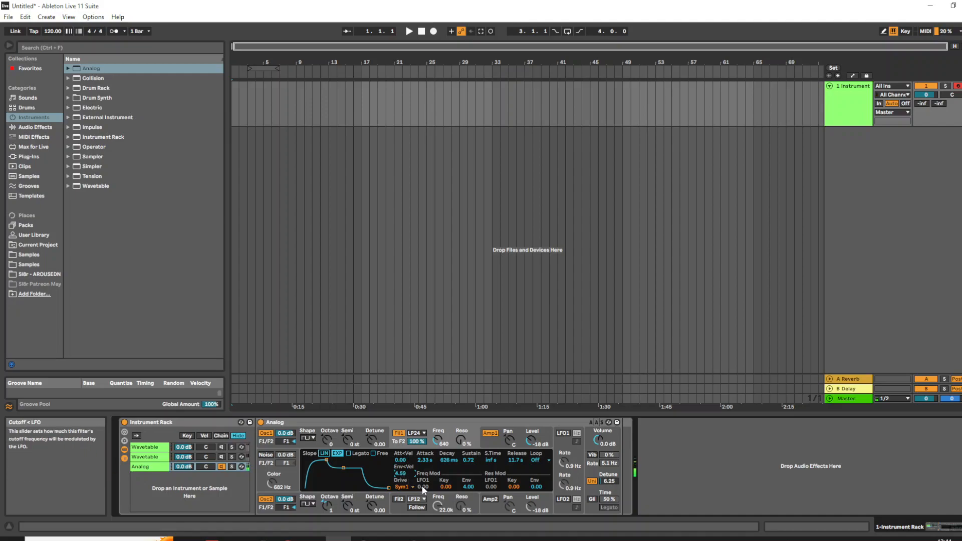
mouse_move(467, 487)
left_mouse_down()
mouse_move(467, 476)
mouse_move(467, 494)
left_mouse_up()
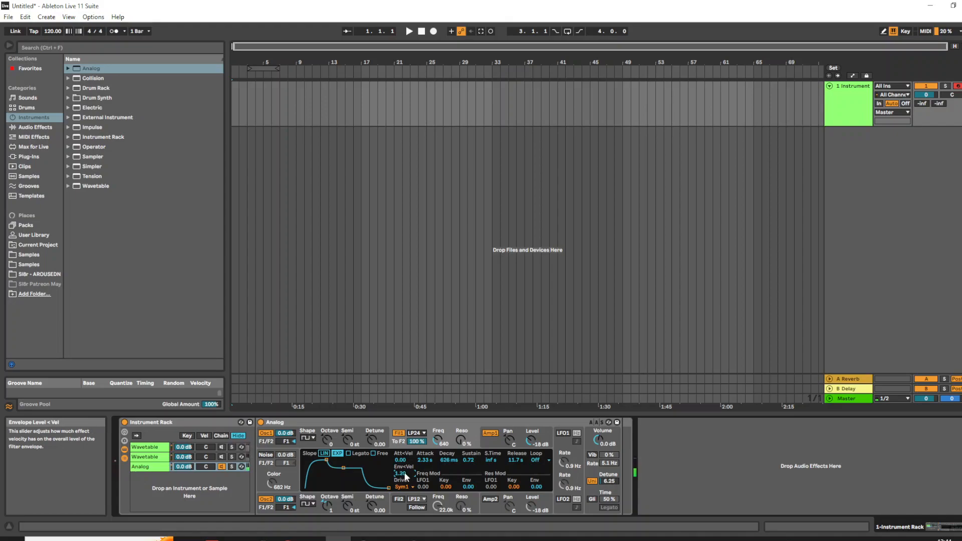
left_click_drag(438, 440, 438, 437)
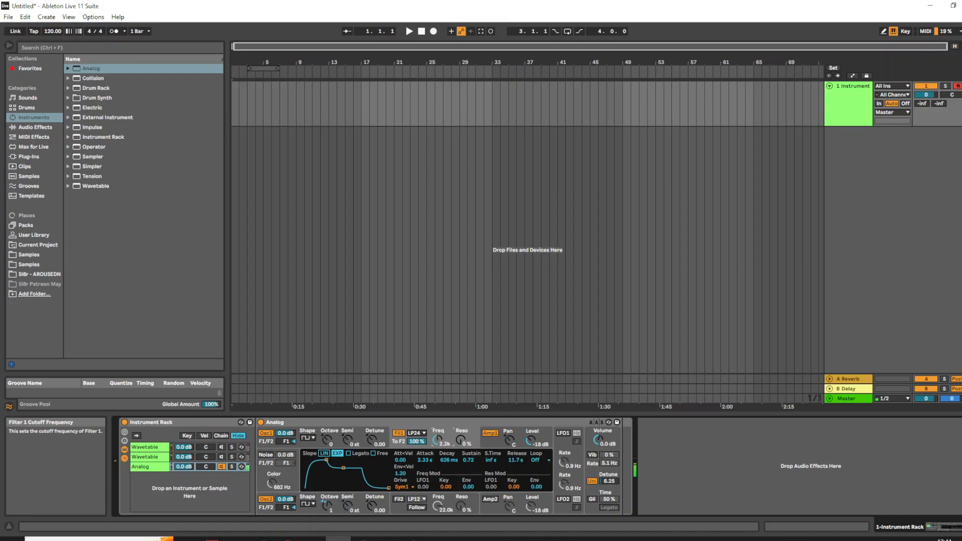
Step: Adjust the Filter 1 envelope to 0.88 Env<Vel and 3.18 s release, with a linear slope
left_click(400, 473)
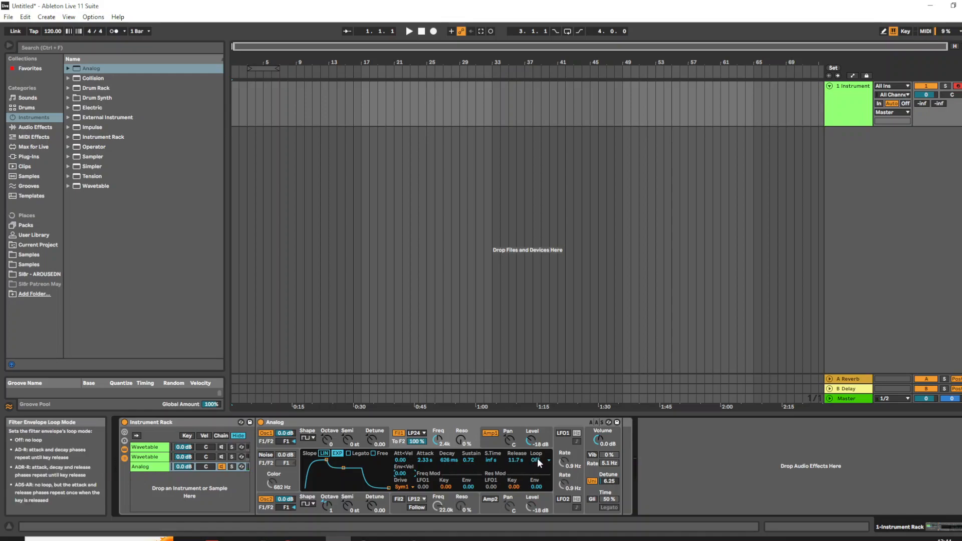
left_click_drag(513, 460, 513, 476)
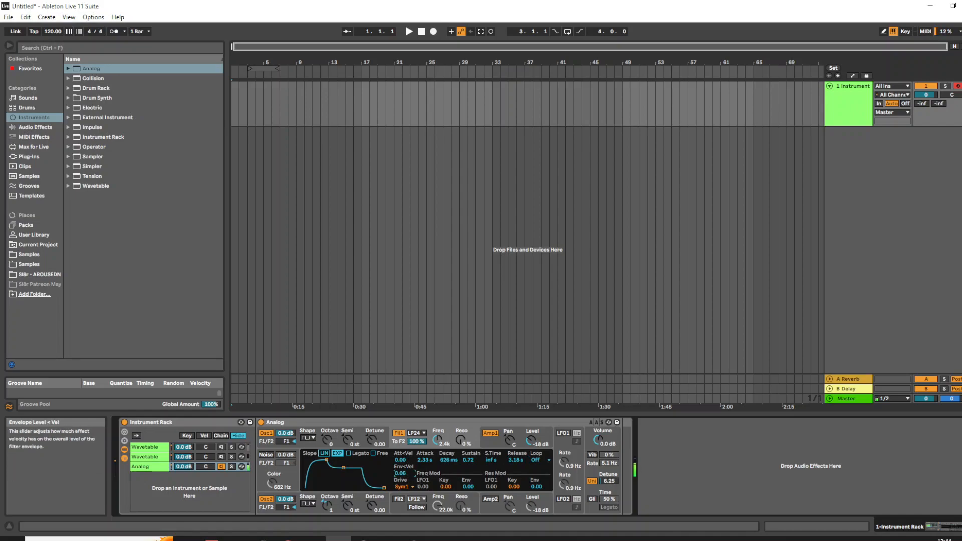
left_click(328, 456)
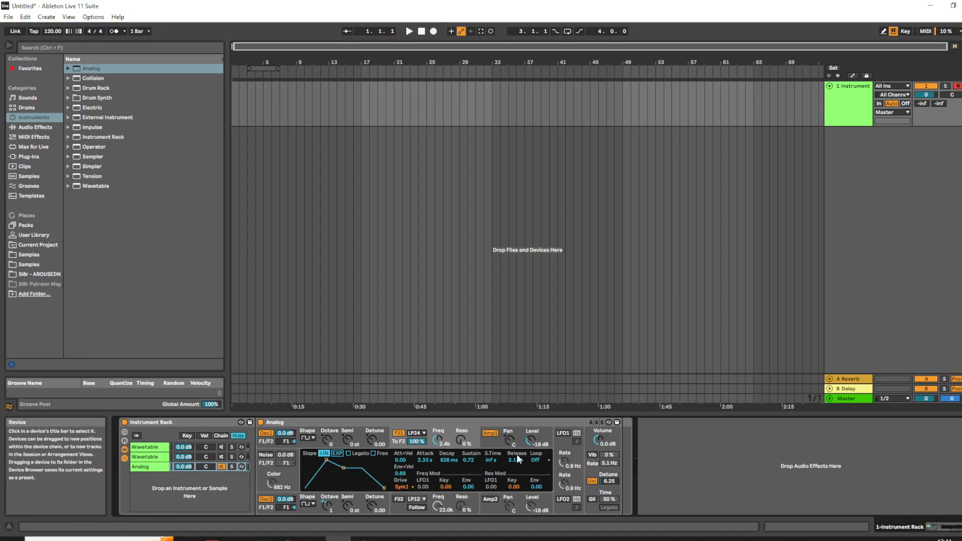
Step: Give the Amp 1 envelope 1.51 s attack and 6.58 s release, and set Filter 1 to about 5.7 kHz cutoff with 33% resonance
left_click(399, 500)
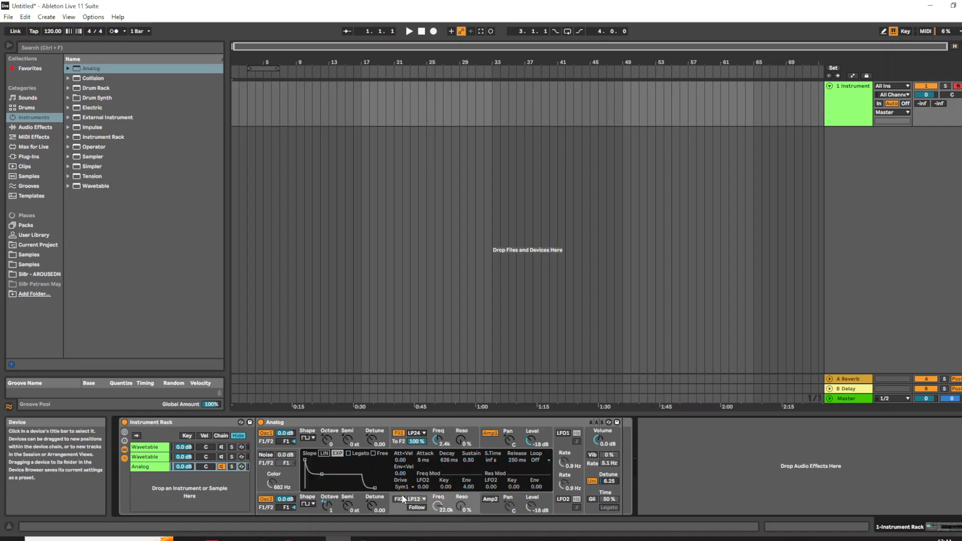
left_click(491, 434)
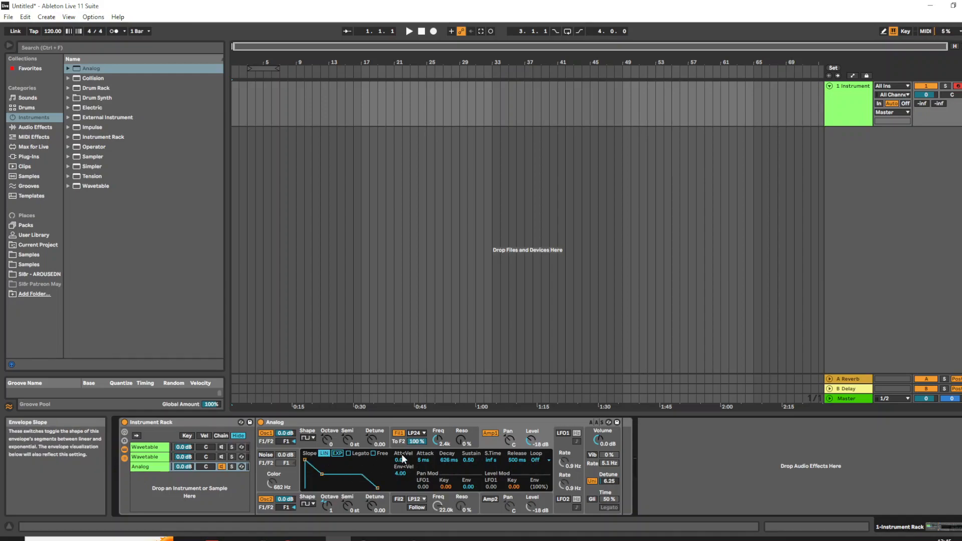
left_click_drag(424, 460, 423, 421)
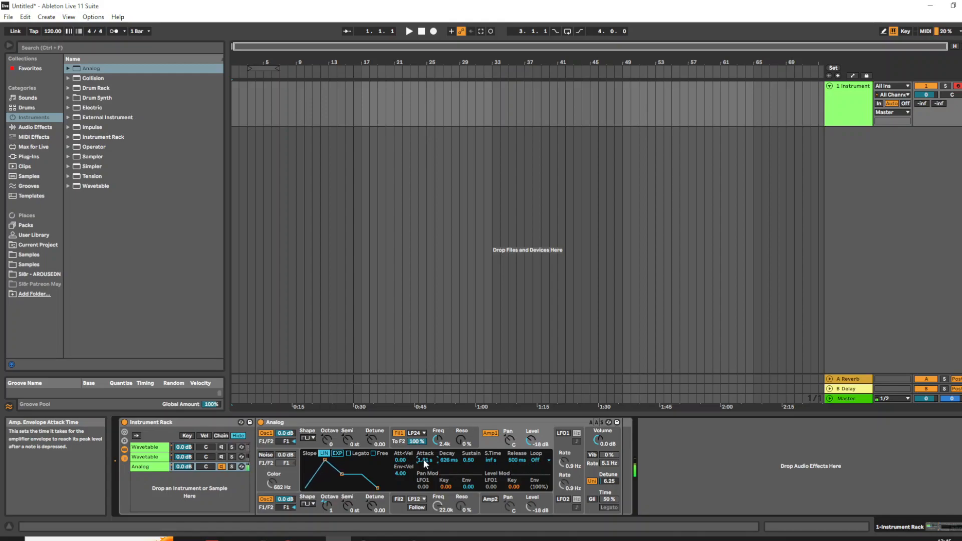
left_click_drag(517, 460, 516, 431)
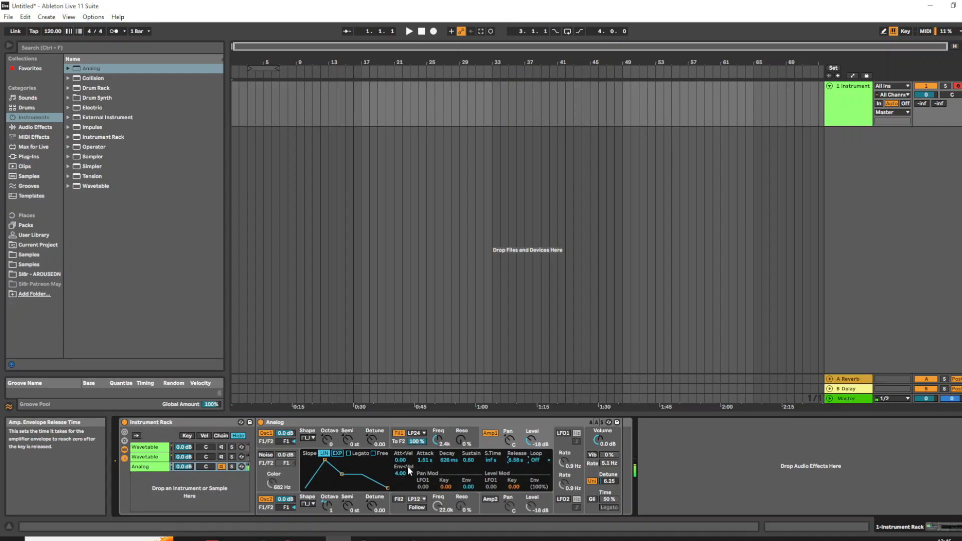
left_click_drag(438, 440, 461, 433)
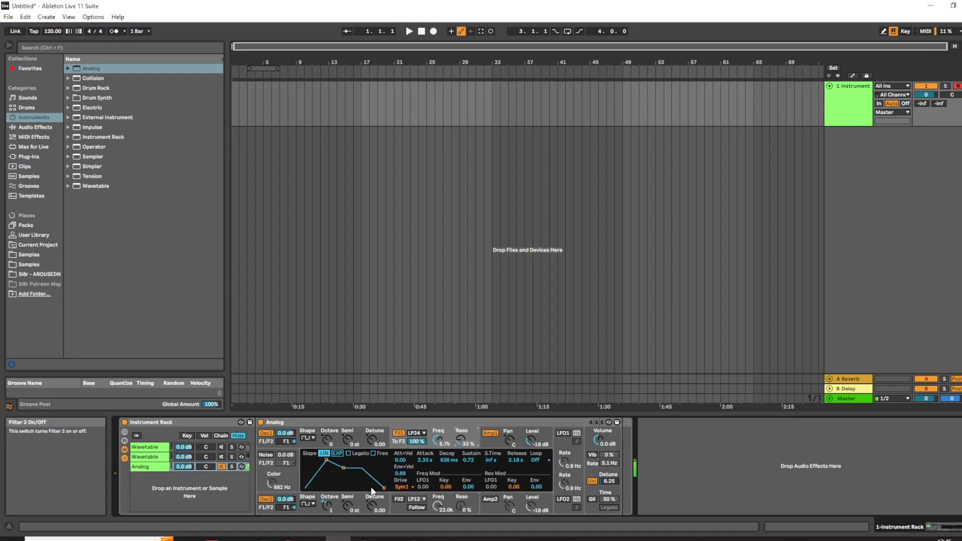
Step: Insert the Major 7 Chord MIDI effect preset before Analog, keeping the Analog chain muted until it is in place
left_click(222, 467)
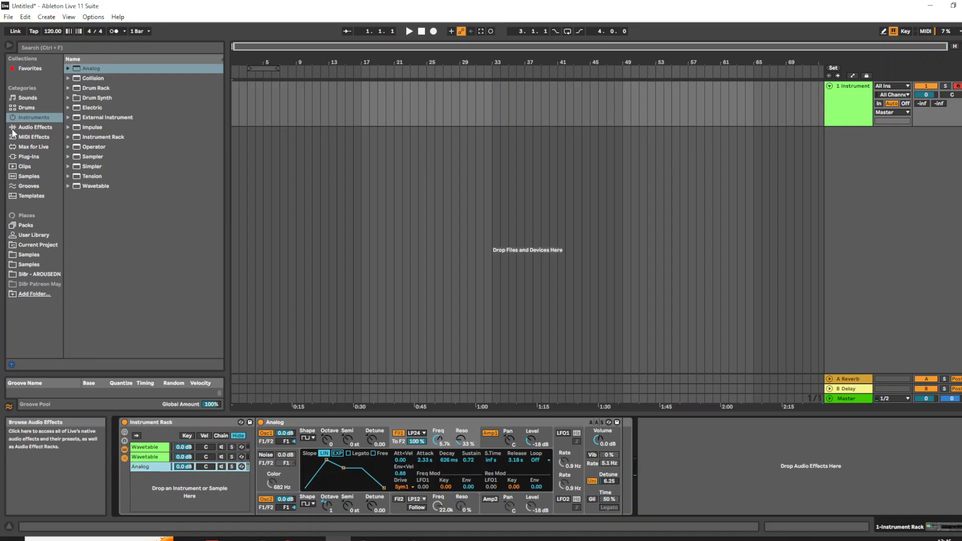
left_click(23, 128)
left_click(26, 137)
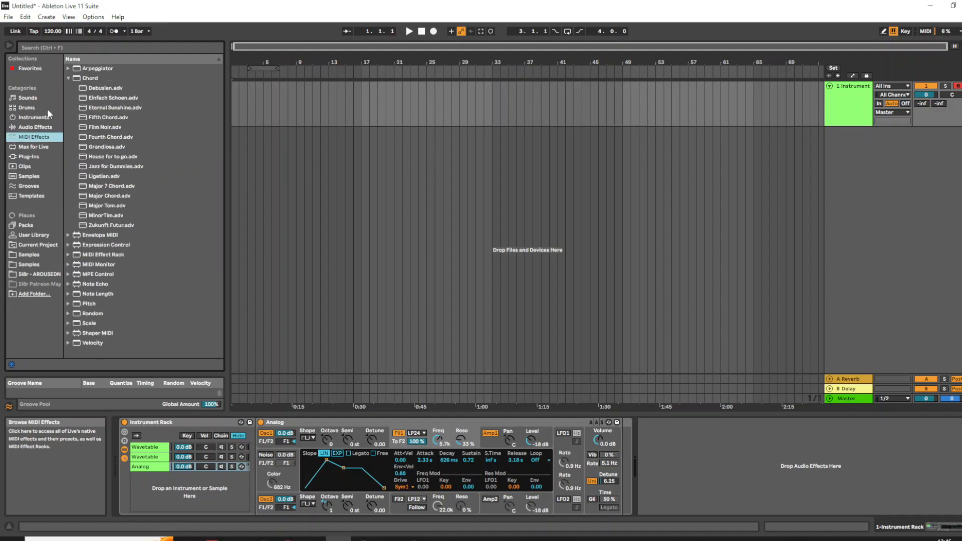
left_click_drag(100, 186, 257, 458)
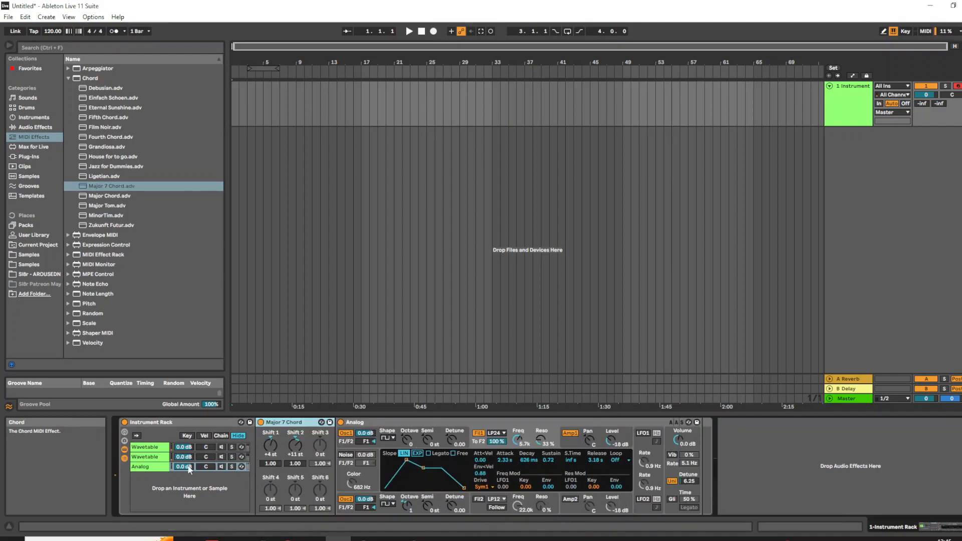
left_click(221, 467)
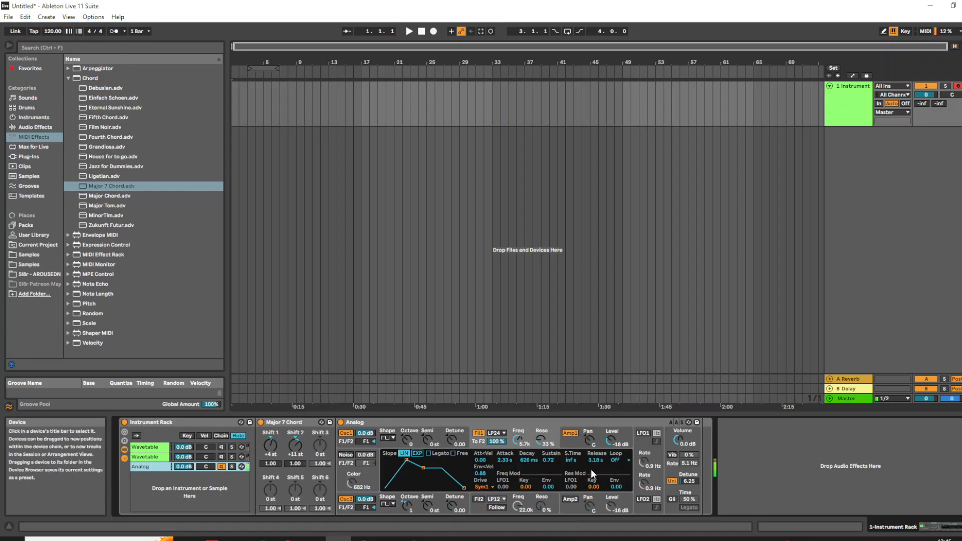
Step: Enable Analog's vibrato at 23% and increase the unison voices to 4
left_click(591, 432)
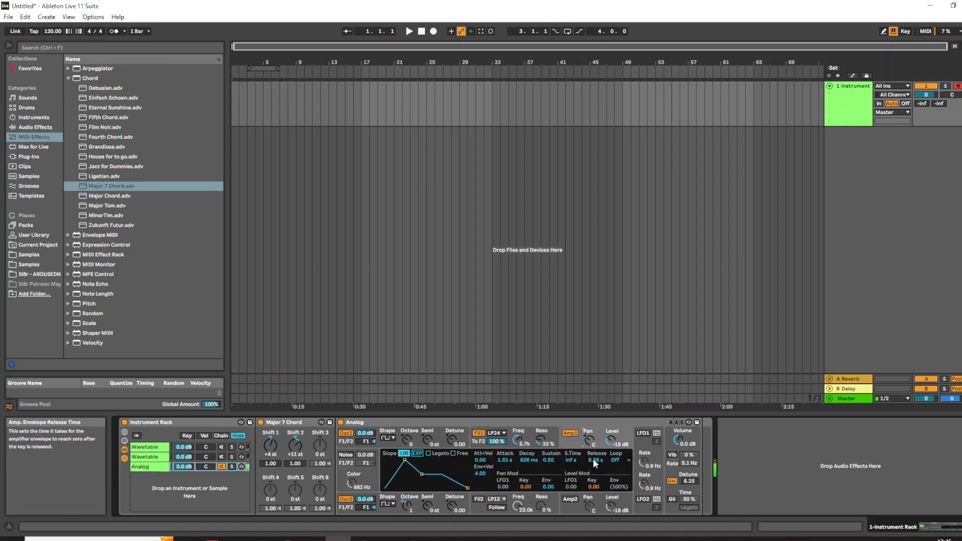
left_click_drag(596, 460, 596, 466)
left_click(671, 455)
left_click_drag(689, 455, 689, 441)
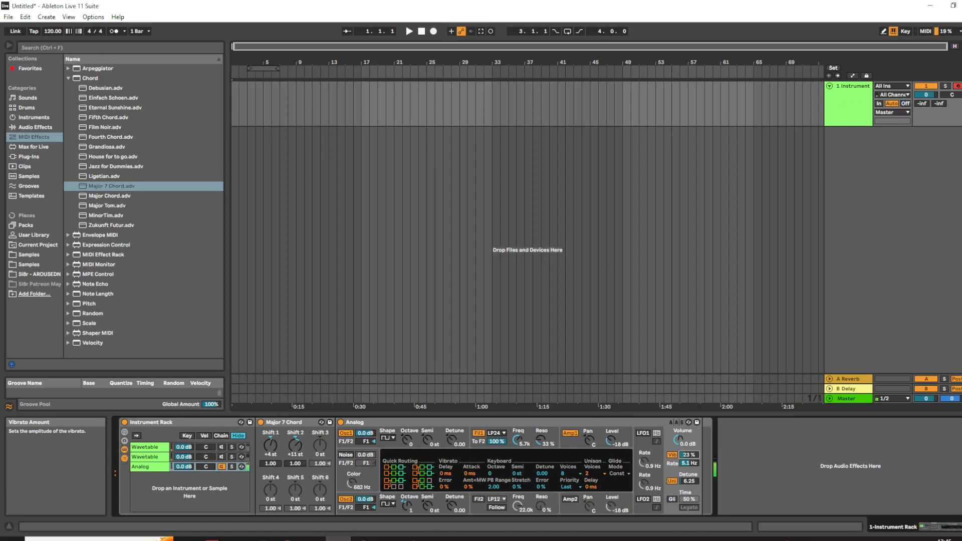
left_click(596, 474)
left_click(596, 489)
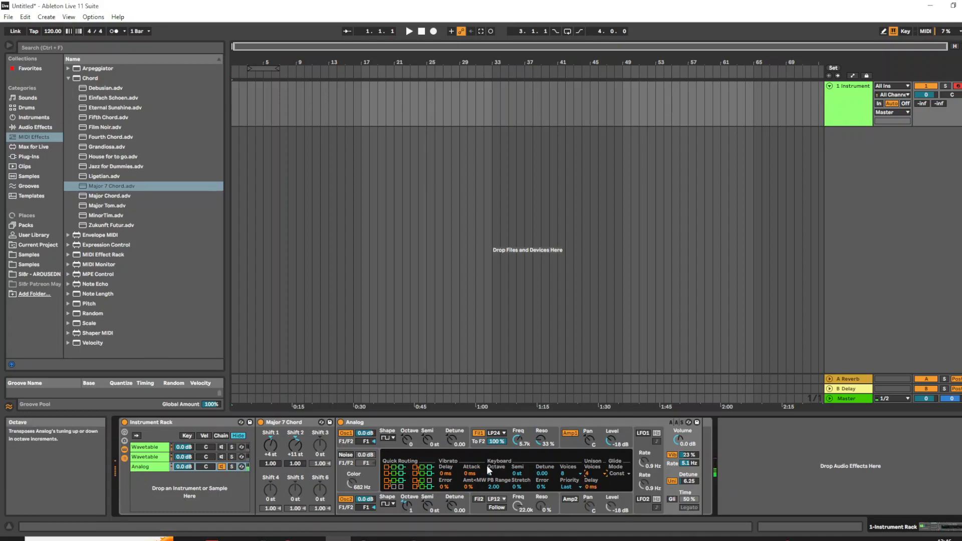
Step: Change Analog's Filter 1 type to Band-pass 12dB/oct
left_click(513, 432)
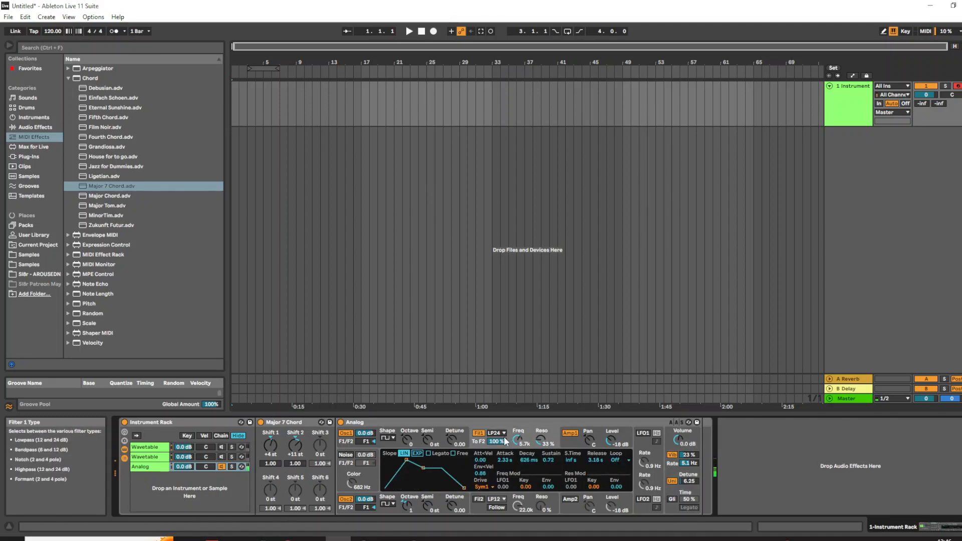
left_click(496, 433)
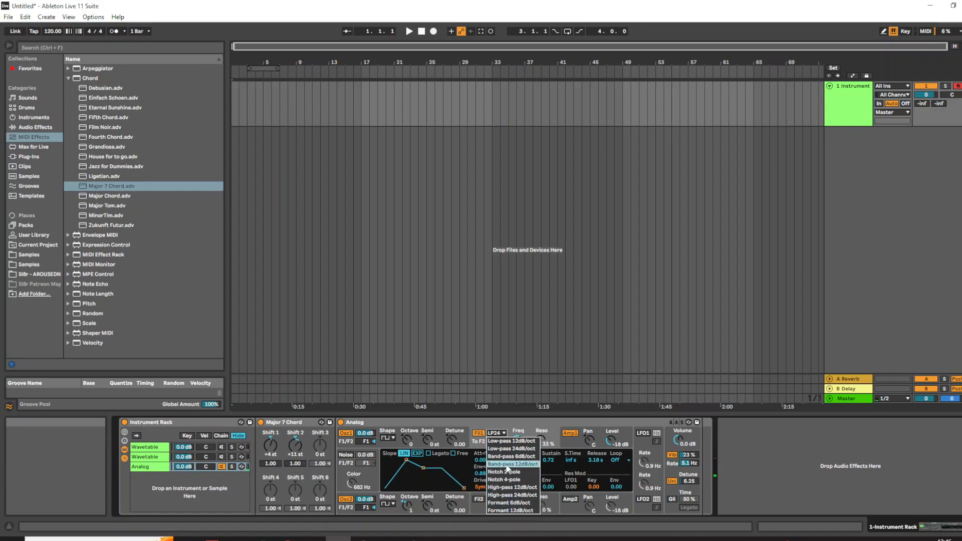
left_click(505, 464)
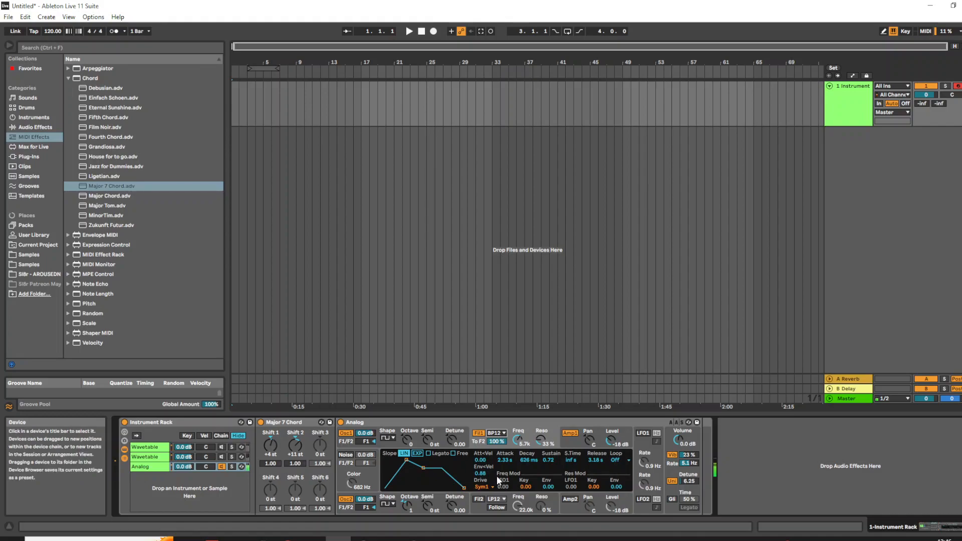
left_click_drag(513, 435, 513, 429)
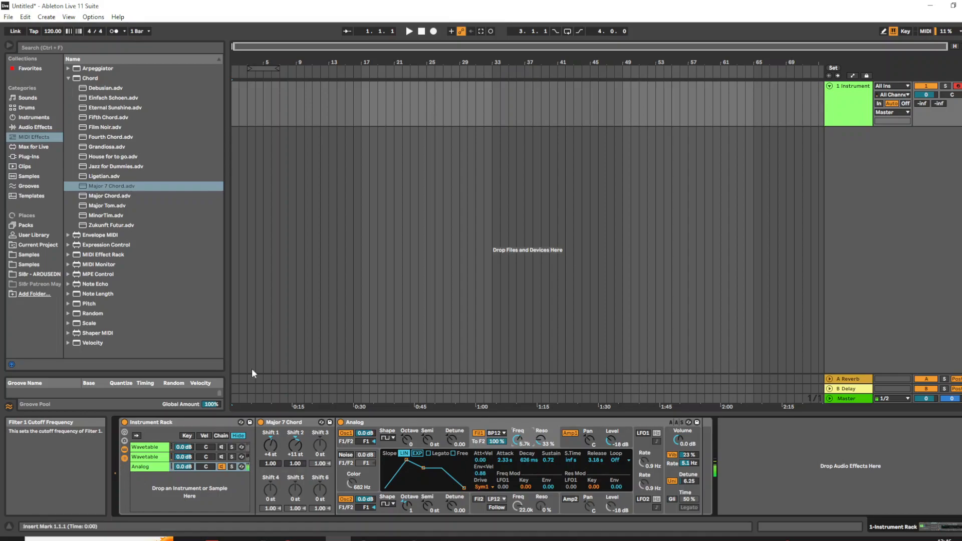
Step: Reactivate both Wavetable chains alongside Analog and lower the Analog chain's volume to -2.7 dB
left_click(221, 467)
left_click(222, 457)
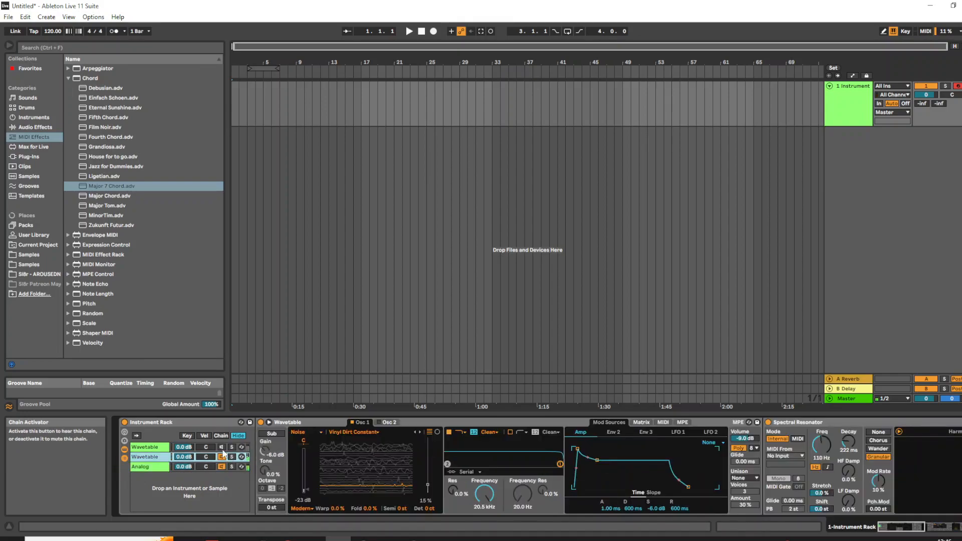
left_click(222, 447)
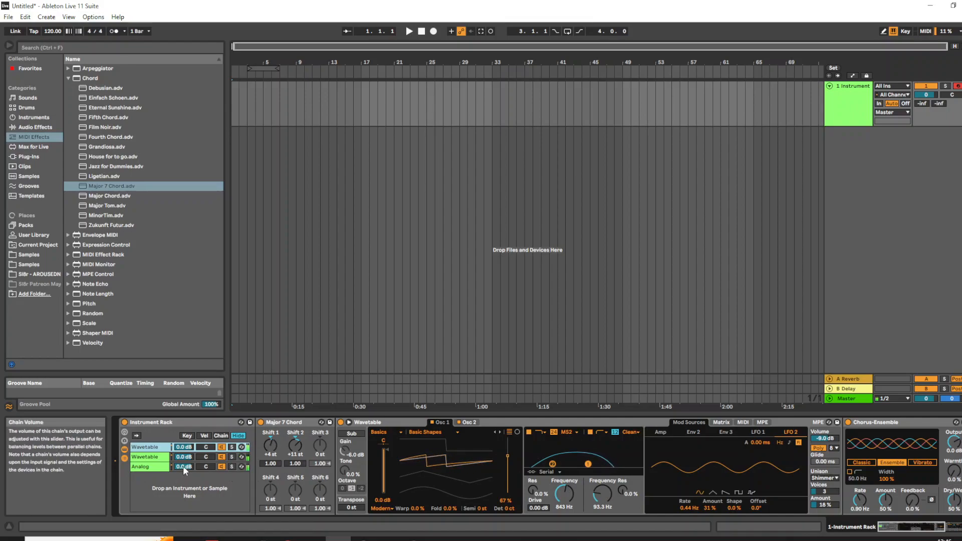
left_click_drag(183, 466, 183, 470)
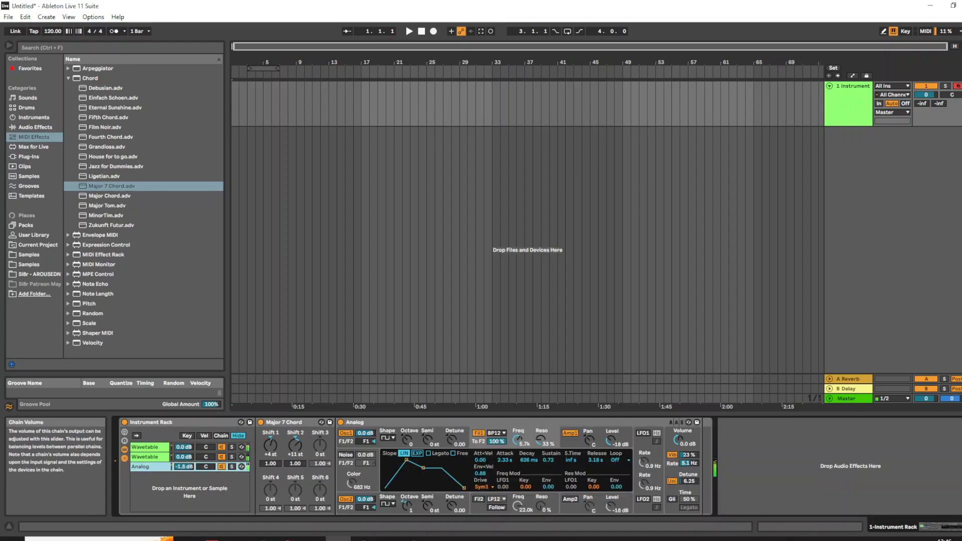
Step: Find the Reverb audio effect, add it after Analog, and set its Dry/Wet to 69%
left_click(30, 50)
type("reverb")
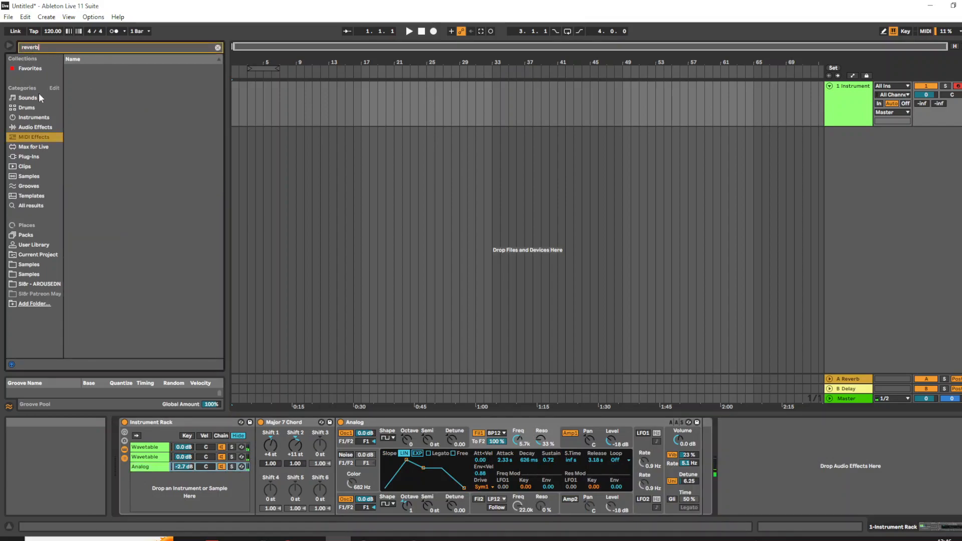
left_click(25, 129)
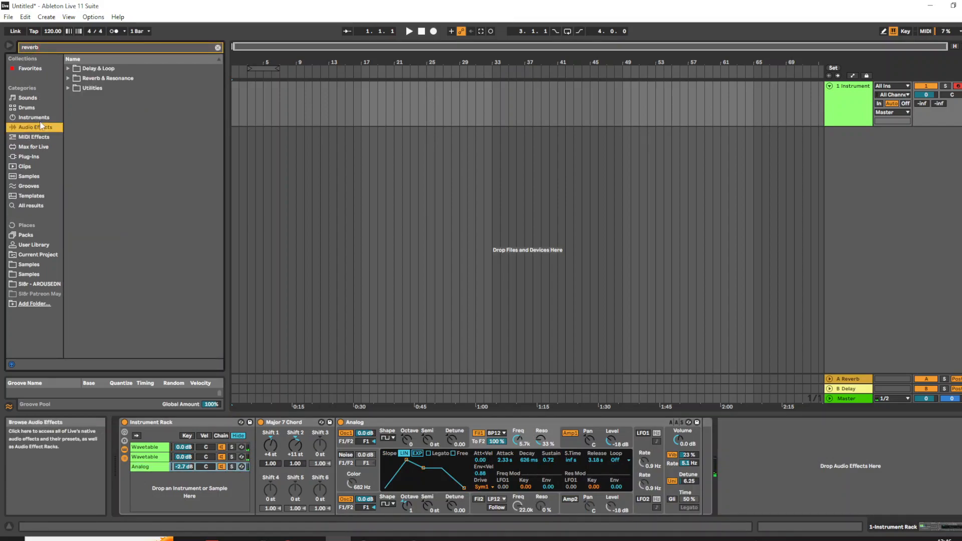
left_click(69, 78)
left_click_drag(98, 117, 703, 456)
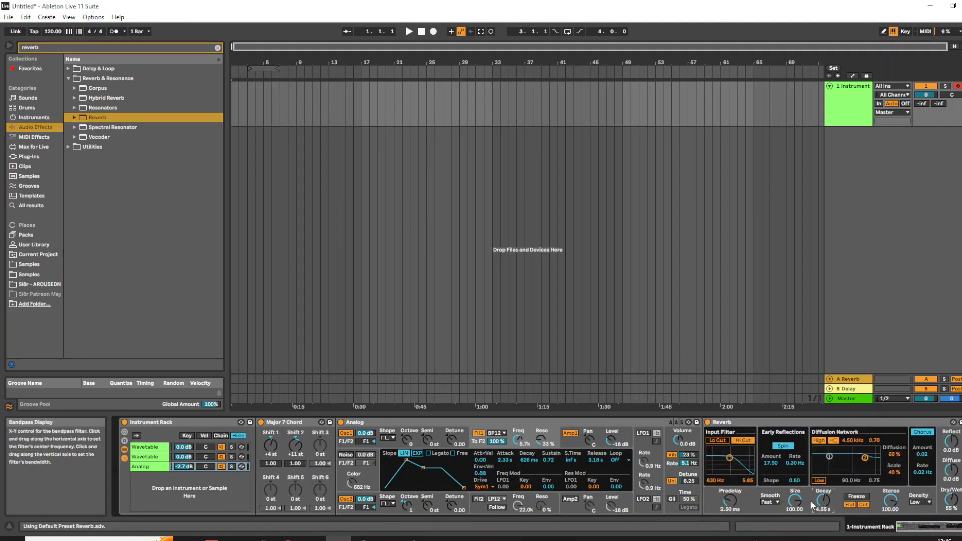
left_click_drag(951, 501, 951, 494)
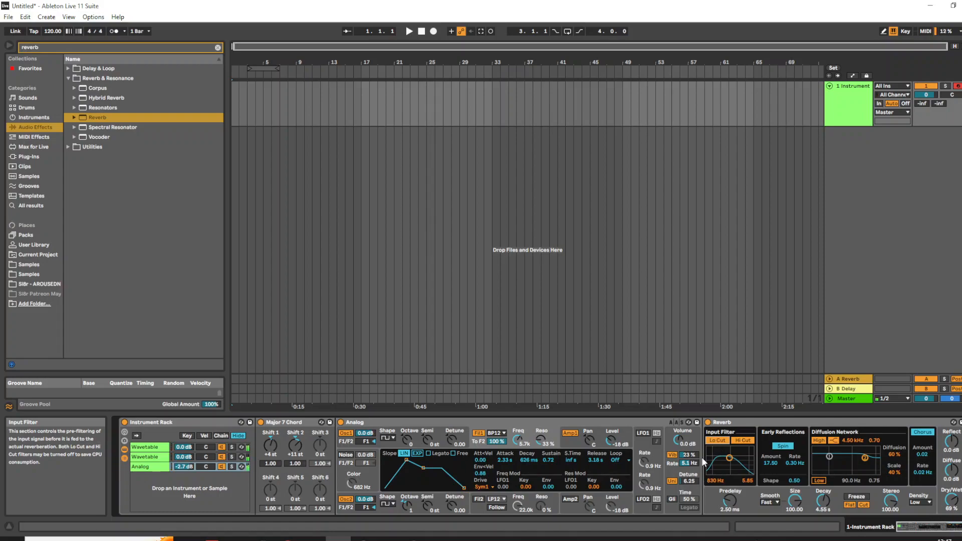
Step: In the first Wavetable chain, set Osc 1's wavetable to Beating 2 and Osc 2's to Beauty Vox
left_click(146, 447)
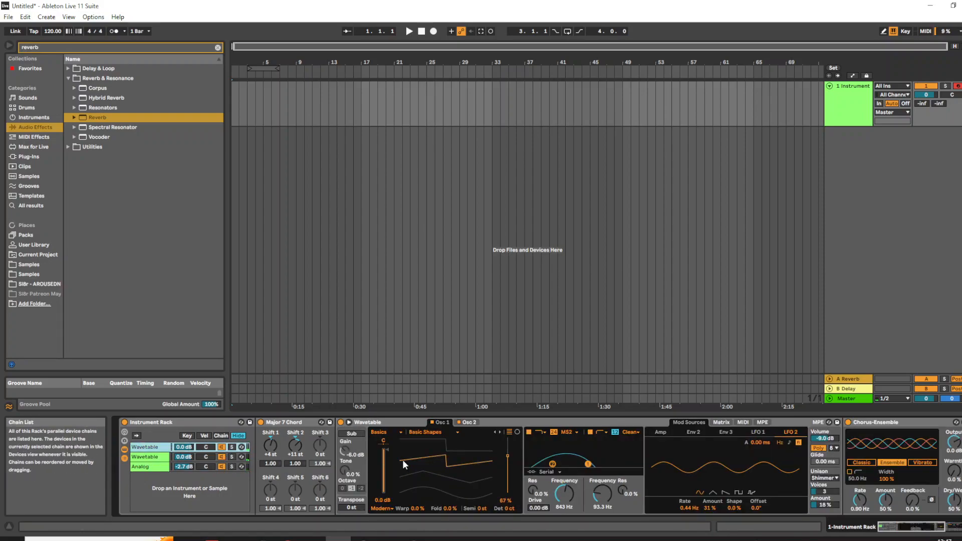
left_click(426, 431)
left_click(417, 309)
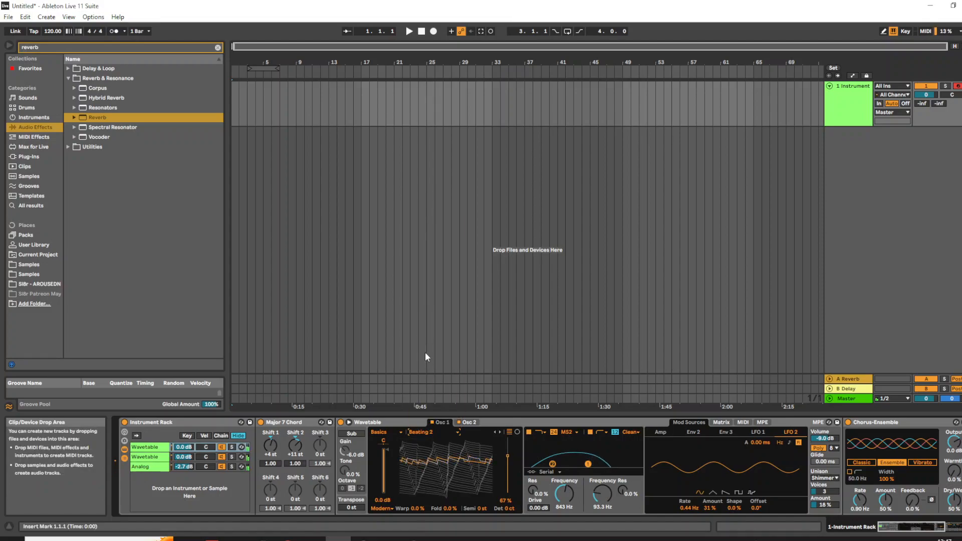
left_click(471, 423)
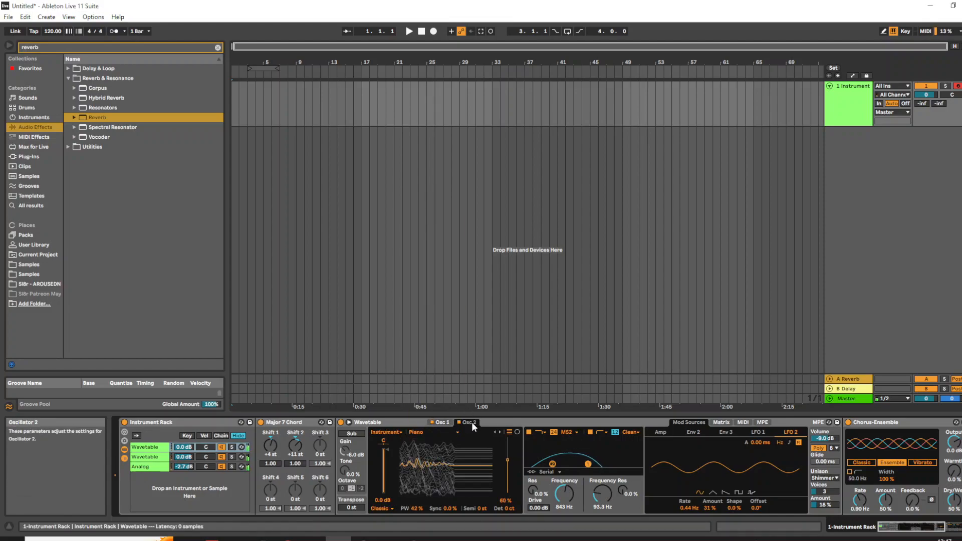
left_click(425, 433)
left_click(424, 351)
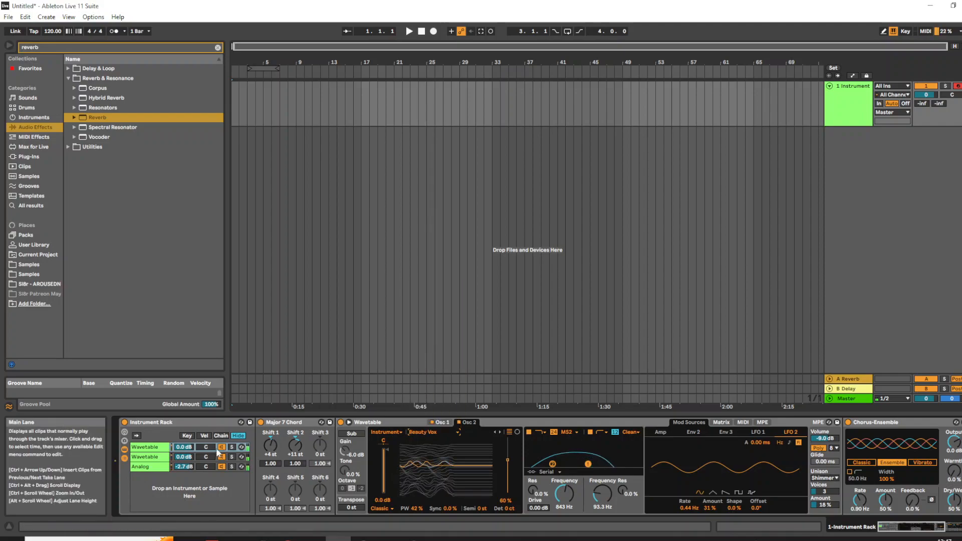
Step: Change the noise wavetable in the second Wavetable chain's Osc 1 to Applause
left_click(148, 456)
left_click(353, 433)
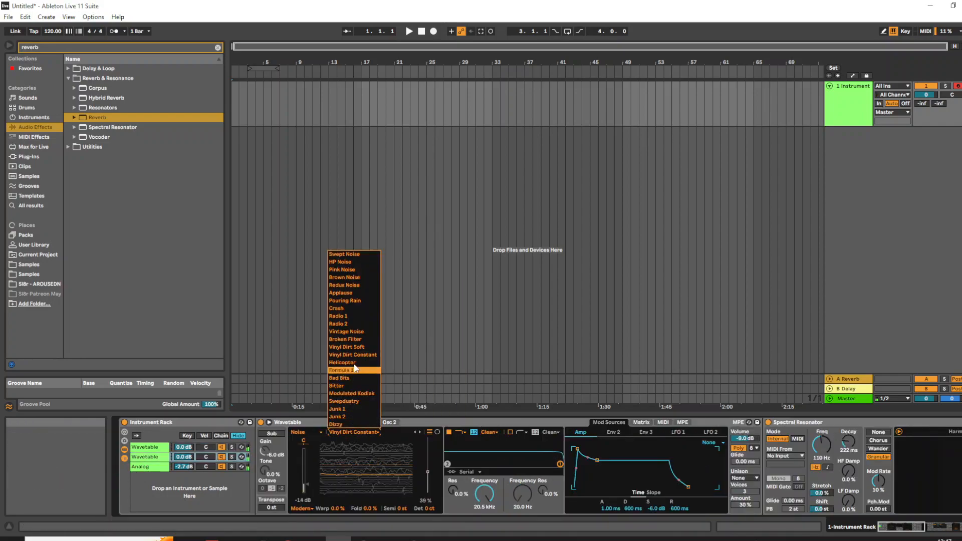
left_click(346, 299)
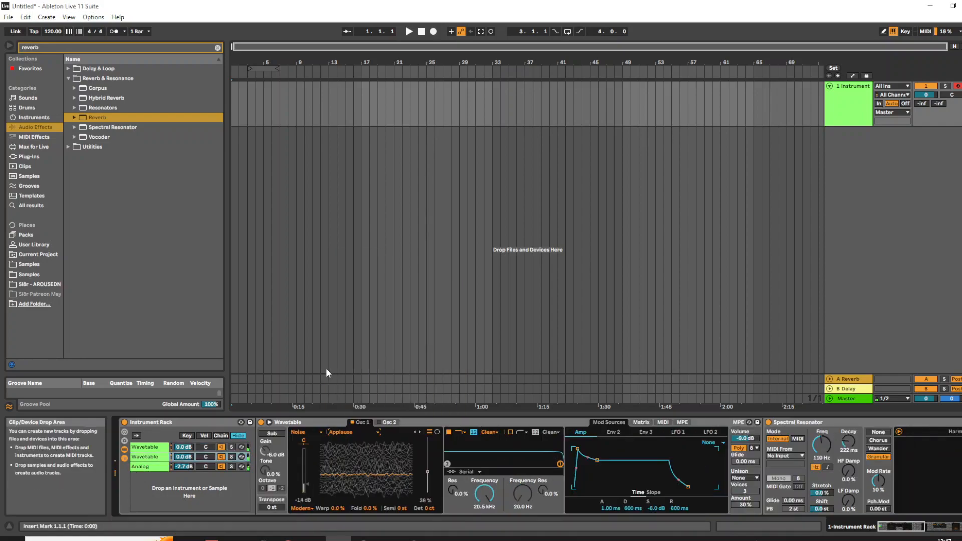
Step: Set Analog's Osc 1 shape to sine and its Osc 2 shape to sawtooth
left_click(148, 467)
left_click(387, 437)
left_click(385, 446)
left_click(387, 504)
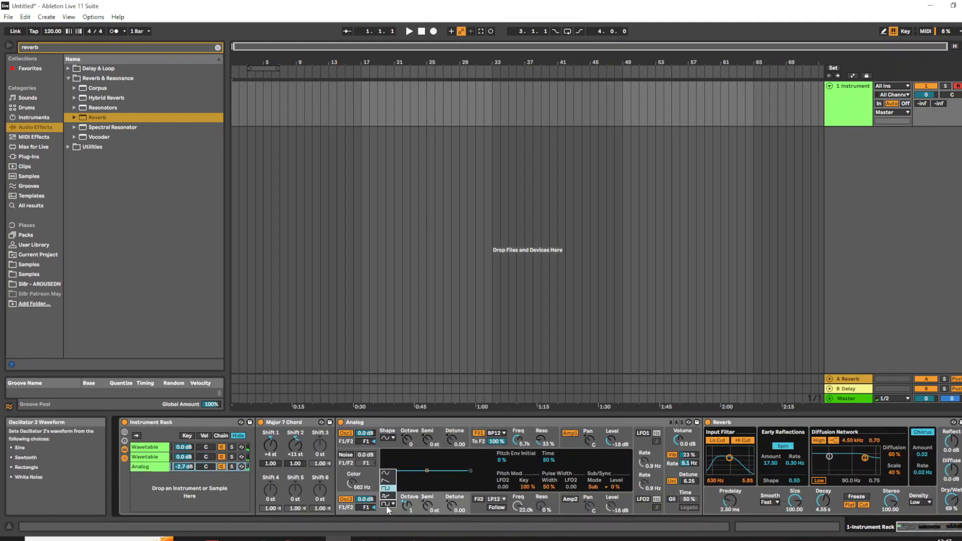
left_click(387, 484)
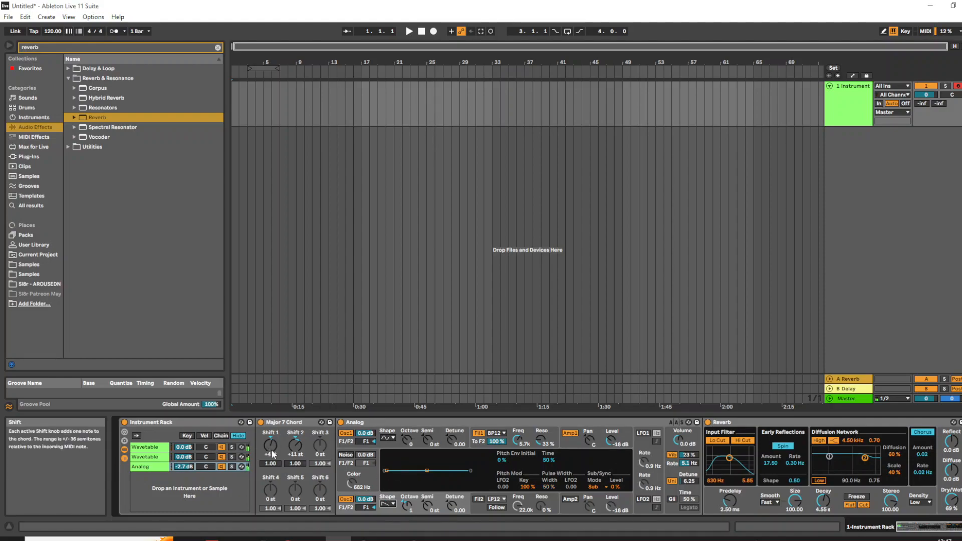
Step: Adjust Shift 2 in the Analog chain's chord effect and set the first Wavetable chain's Shift 2 to +9 st
left_click(292, 448)
left_click_drag(292, 448, 292, 448)
left_click(150, 447)
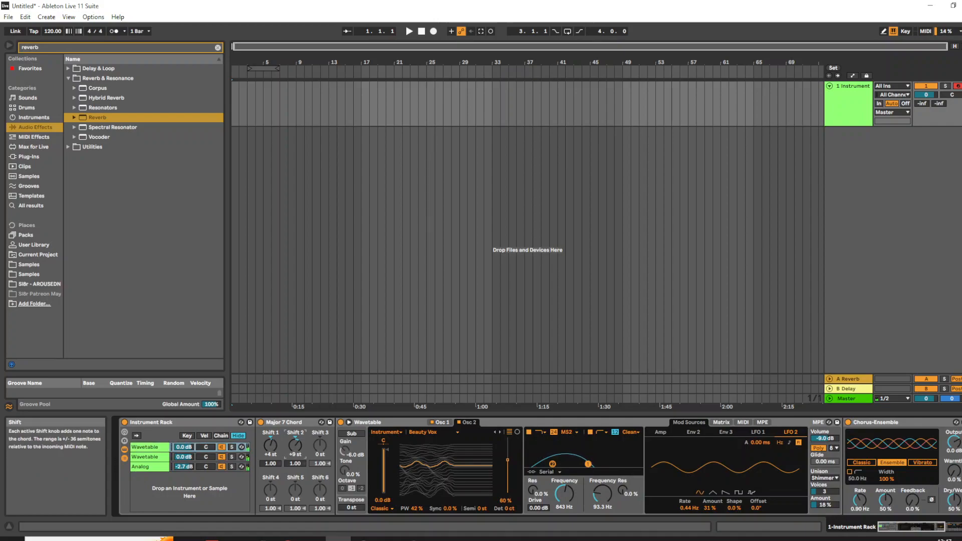